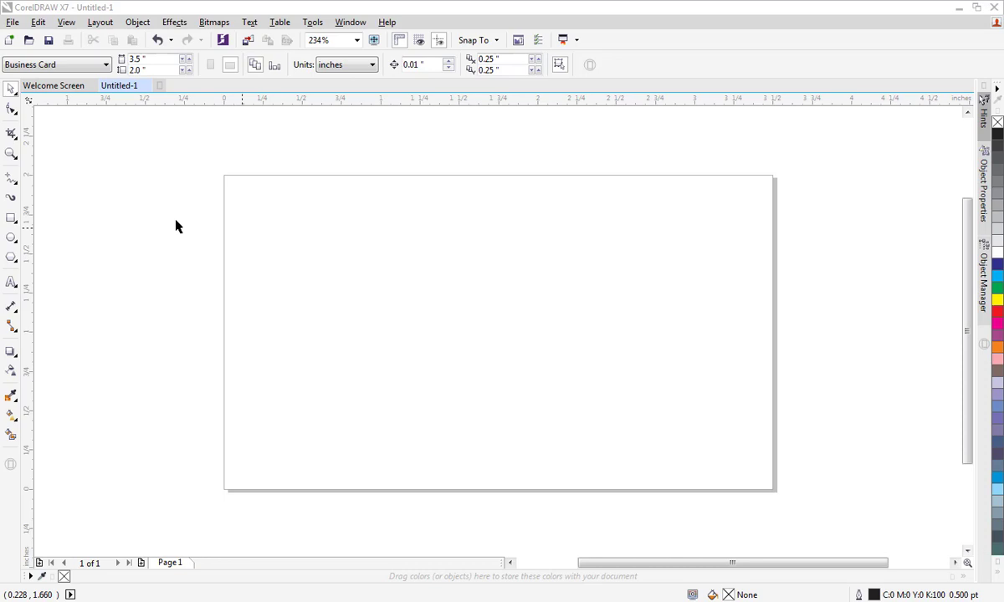
# - Draw a vertical two-point line about 1.4 inches tall, slightly right of the page's centre
pyautogui.click(13, 179)
pyautogui.click(20, 179)
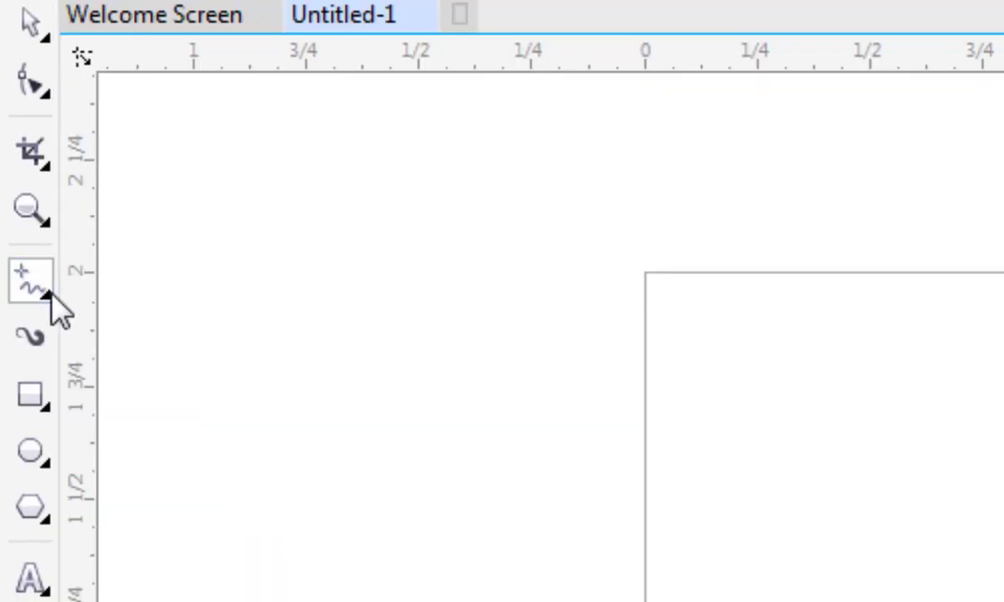
pyautogui.click(50, 293)
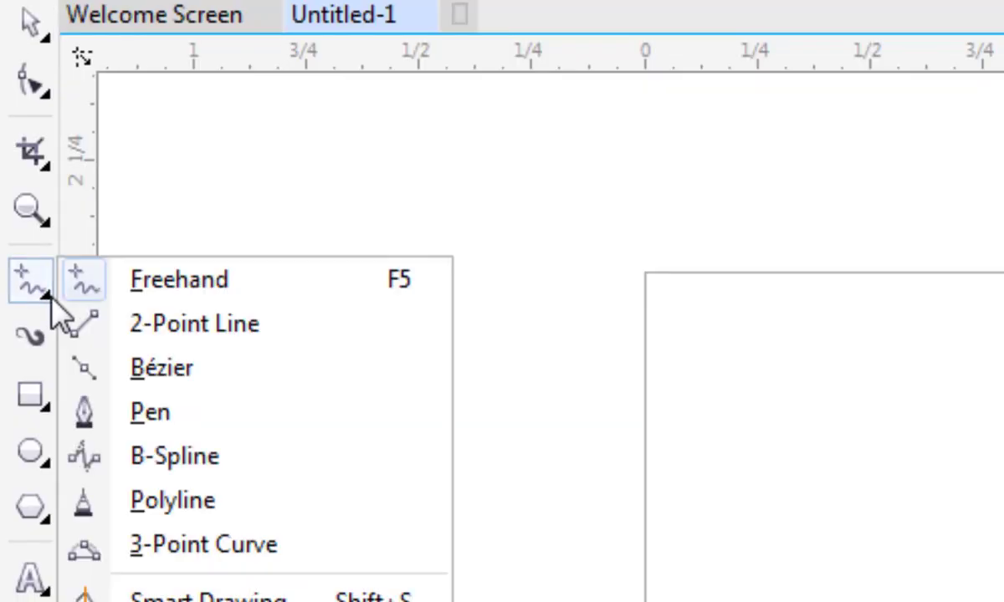
pyautogui.click(65, 322)
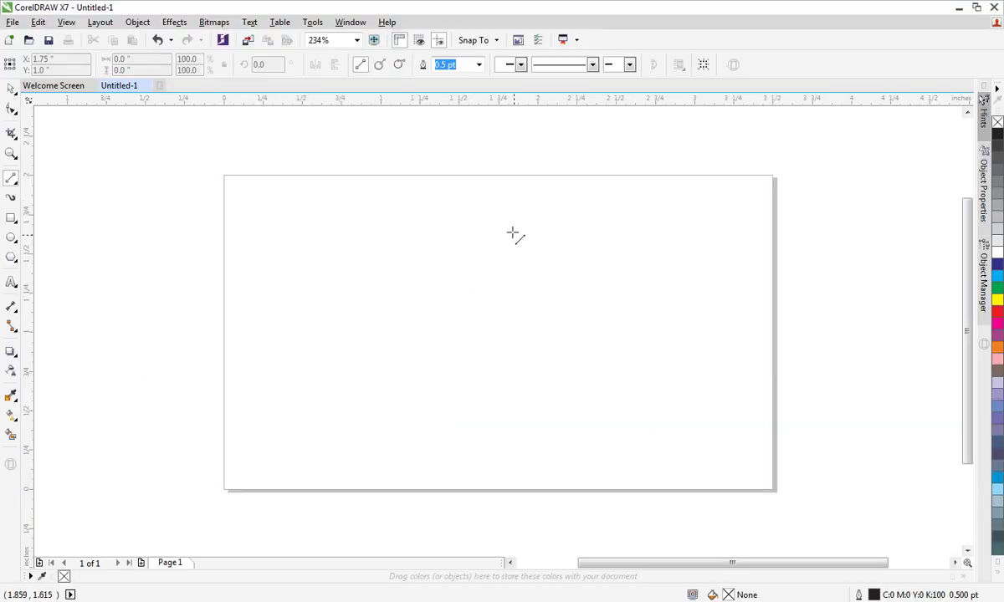
pyautogui.moveTo(524, 229); pyautogui.dragTo(538, 448)
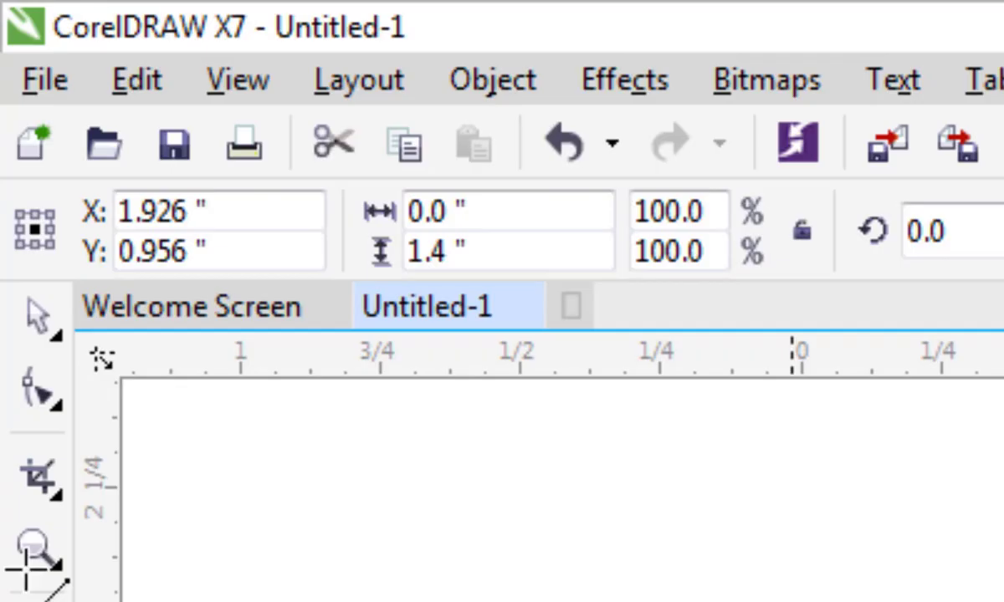
# - Convert the vertical line to a curve and pull its upper control handle outward to the right to bow the upper part
pyautogui.click(11, 109)
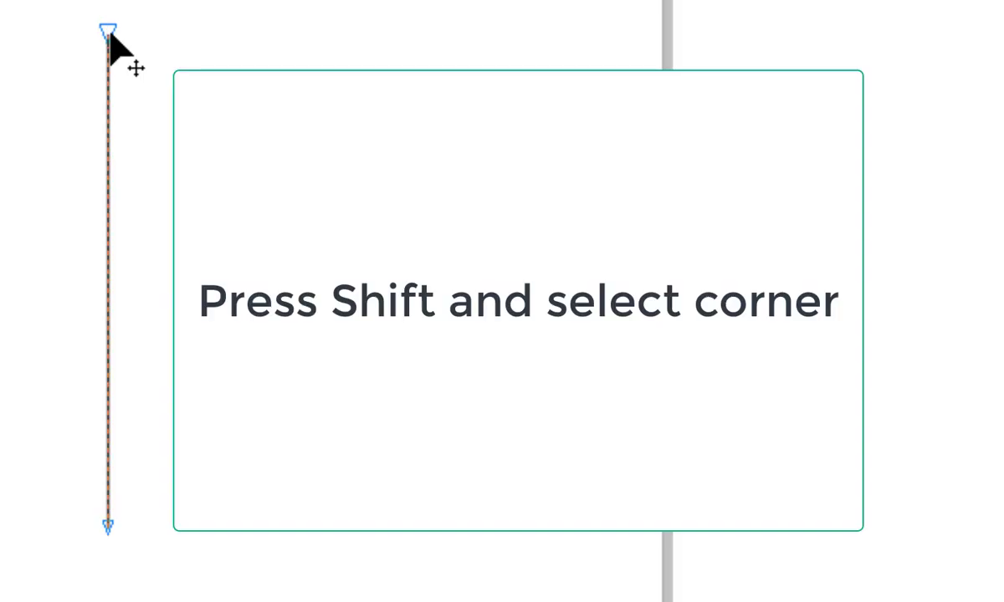
pyautogui.click(525, 229)
pyautogui.keyDown('shift'); pyautogui.click(526, 447); pyautogui.keyUp('shift')
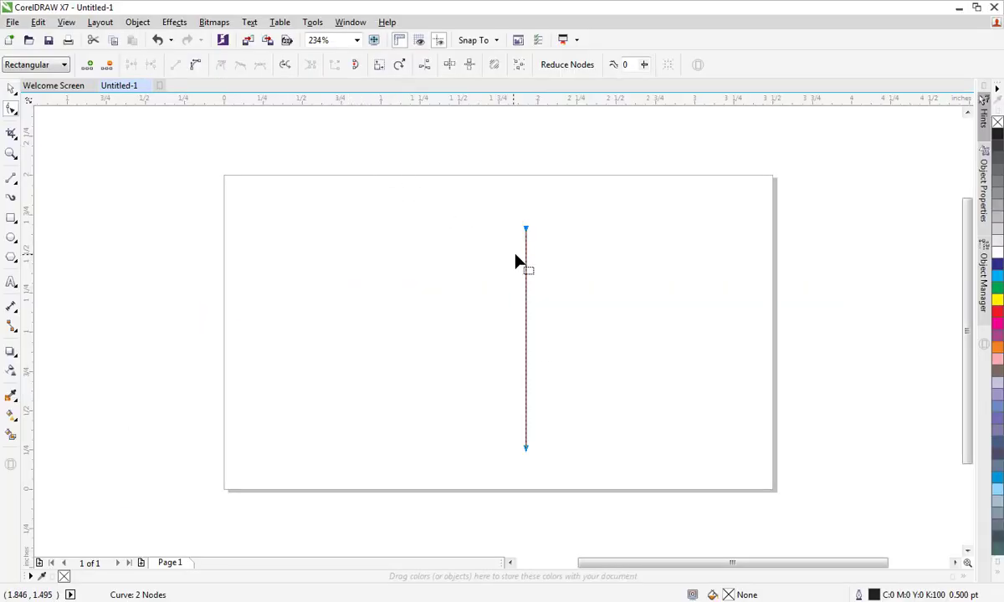
pyautogui.rightClick(525, 230)
pyautogui.press('Escape')
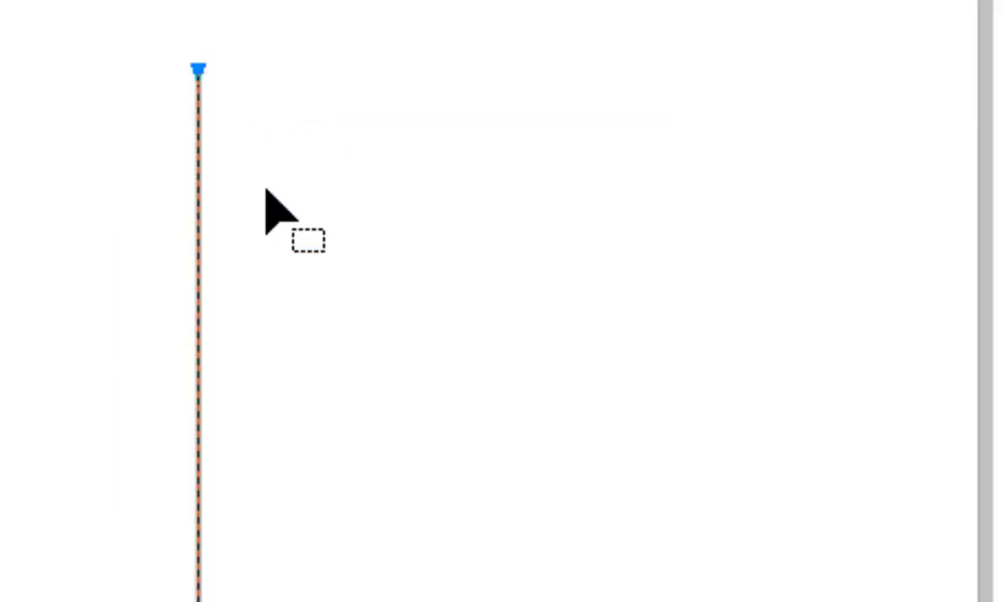
pyautogui.keyDown('shift'); pyautogui.click(198, 70); pyautogui.keyUp('shift')
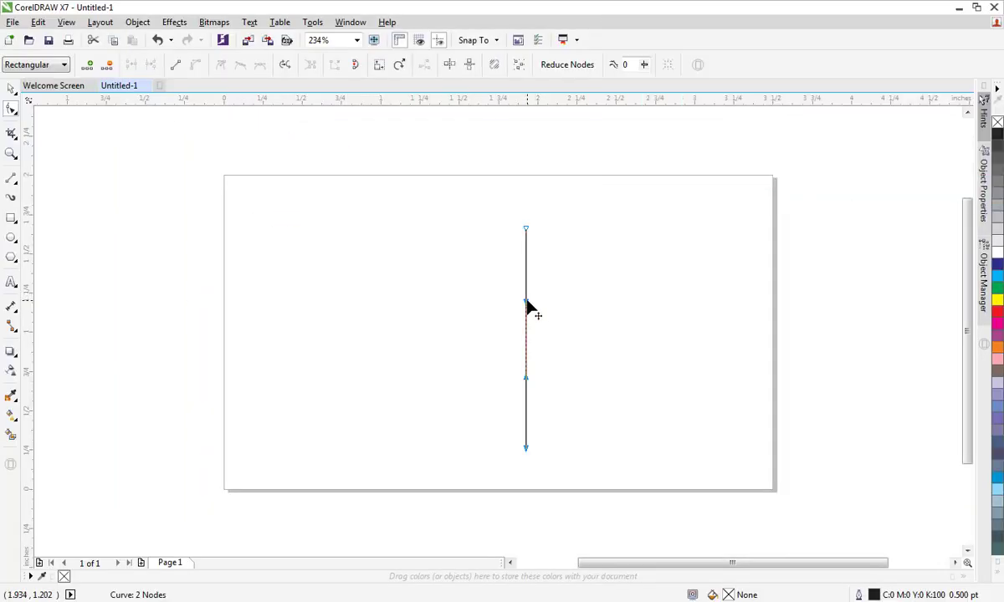
pyautogui.moveTo(527, 305); pyautogui.dragTo(607, 295)
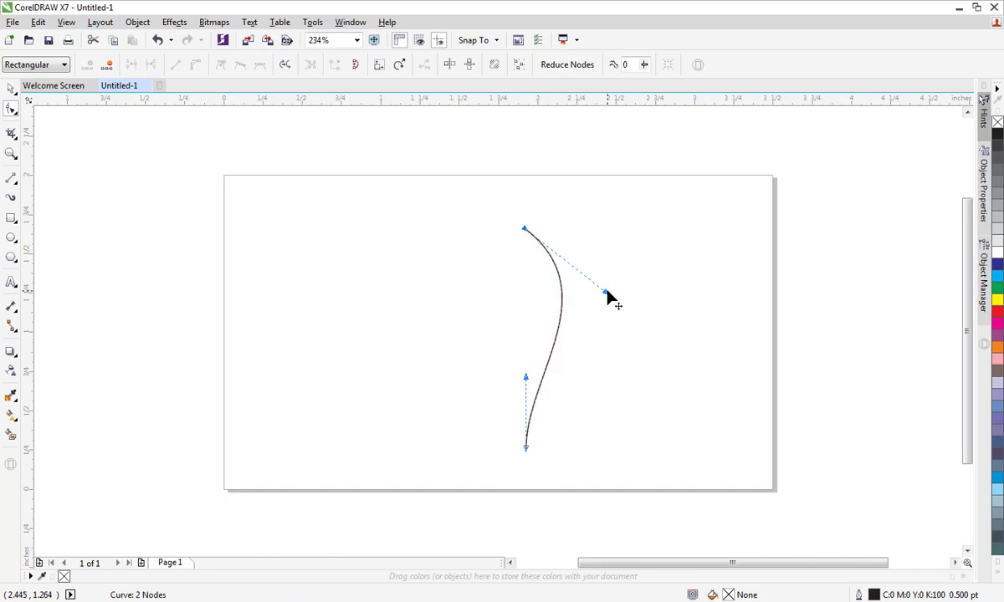
# - Create a horizontally mirrored copy of the curve and join it to the original at both ends to form a petal outline
pyautogui.click(12, 89)
pyautogui.moveTo(422, 177); pyautogui.dragTo(643, 469)
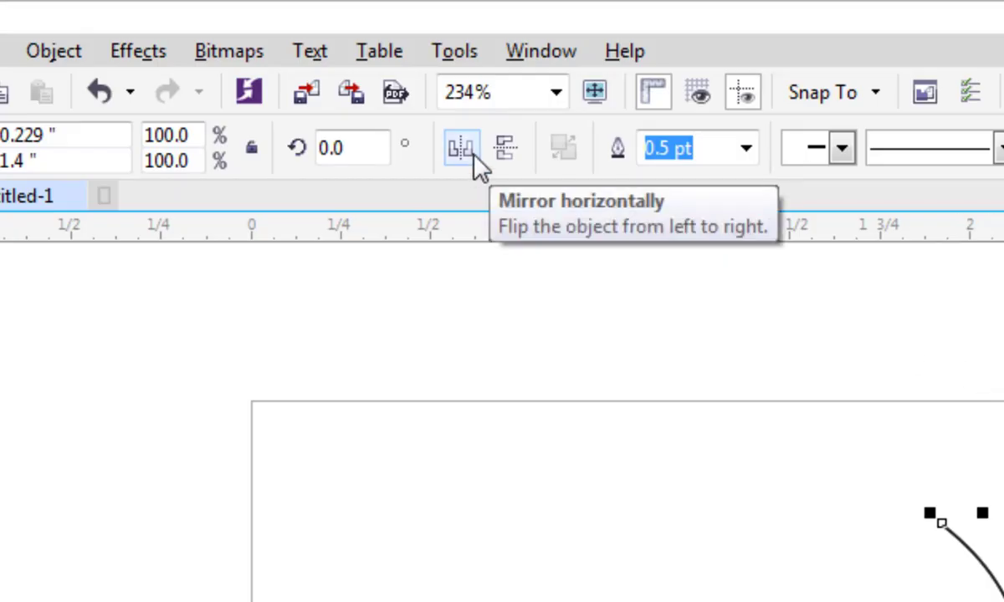
pyautogui.click(474, 154)
pyautogui.moveTo(562, 229); pyautogui.dragTo(597, 454)
pyautogui.click(392, 336)
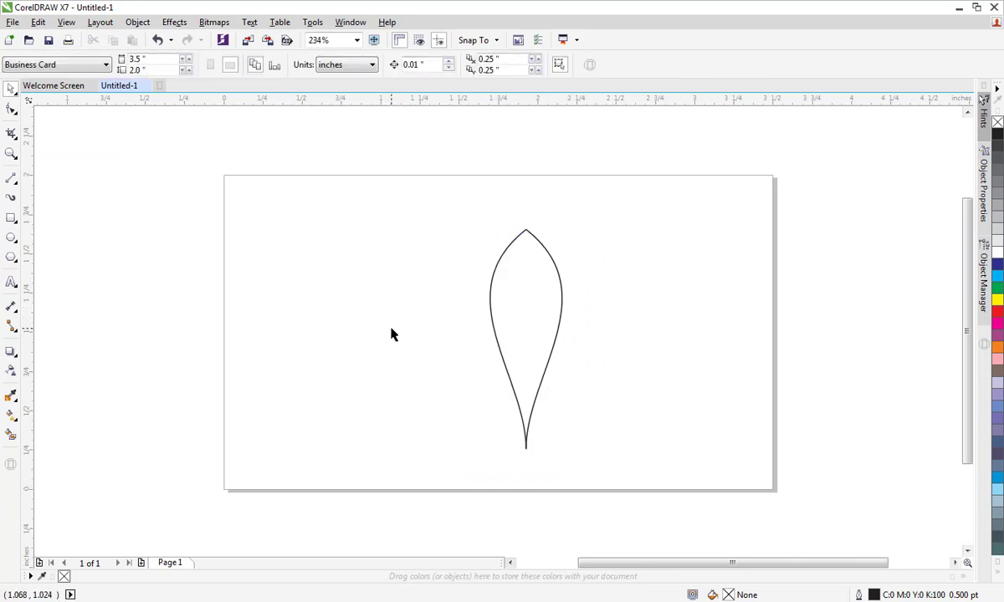
# - Smart-fill the area enclosed by the two curves with blue and a 0.5 pt black outline
pyautogui.click(11, 434)
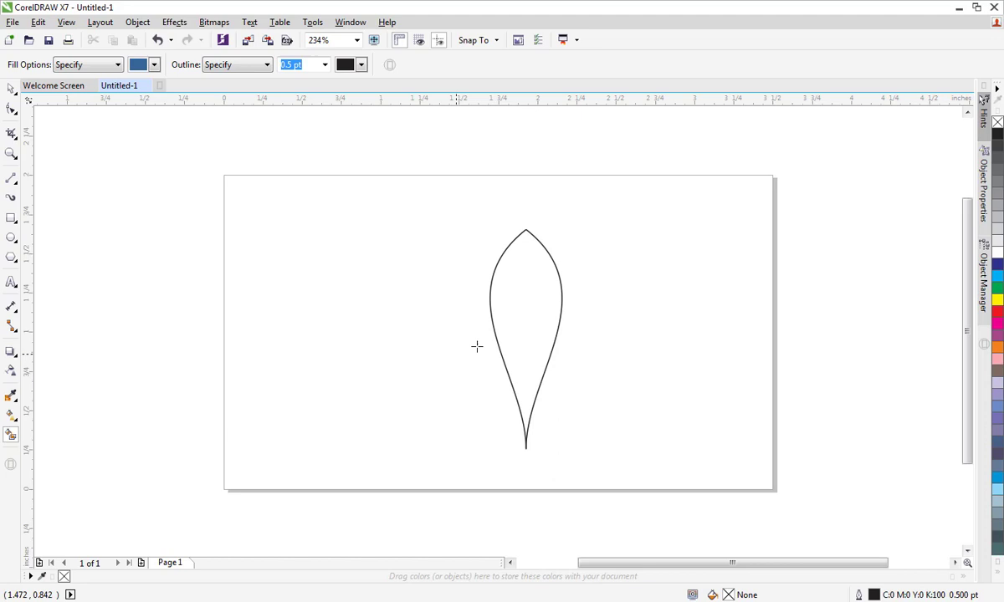
pyautogui.click(508, 329)
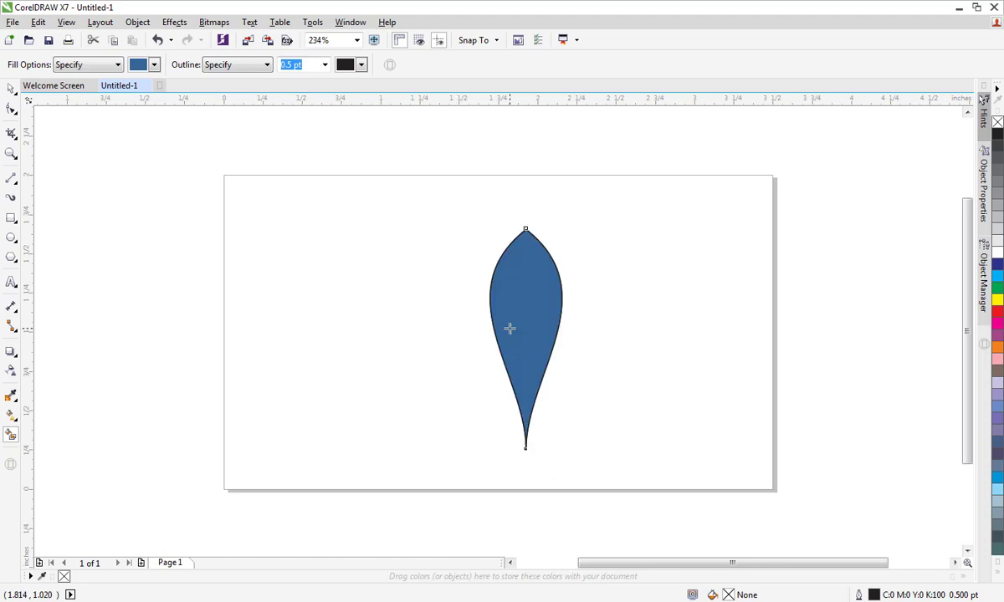
pyautogui.click(11, 88)
pyautogui.click(263, 273)
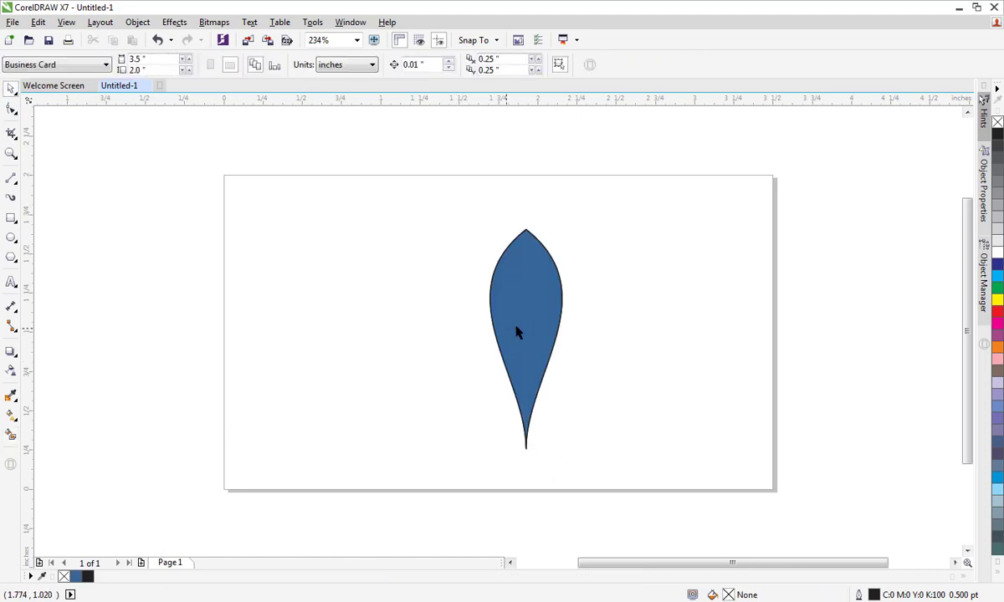
# - Pull the blue petal aside, delete the two construction curves behind it, and move the petal back near the page centre
pyautogui.moveTo(517, 331); pyautogui.dragTo(357, 335)
pyautogui.moveTo(667, 214); pyautogui.dragTo(460, 498)
pyautogui.press('Delete')
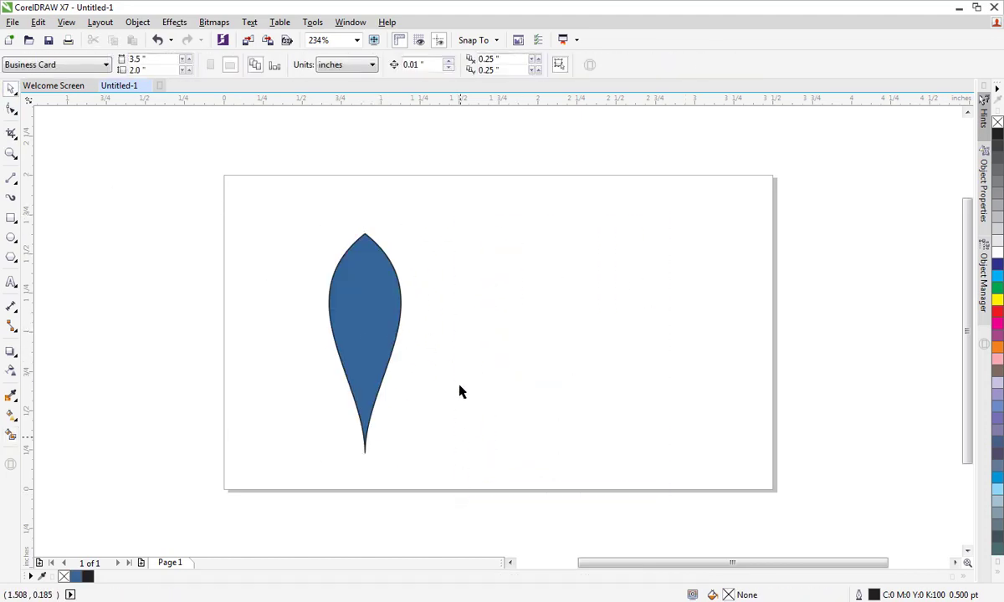
pyautogui.moveTo(355, 336); pyautogui.dragTo(521, 358)
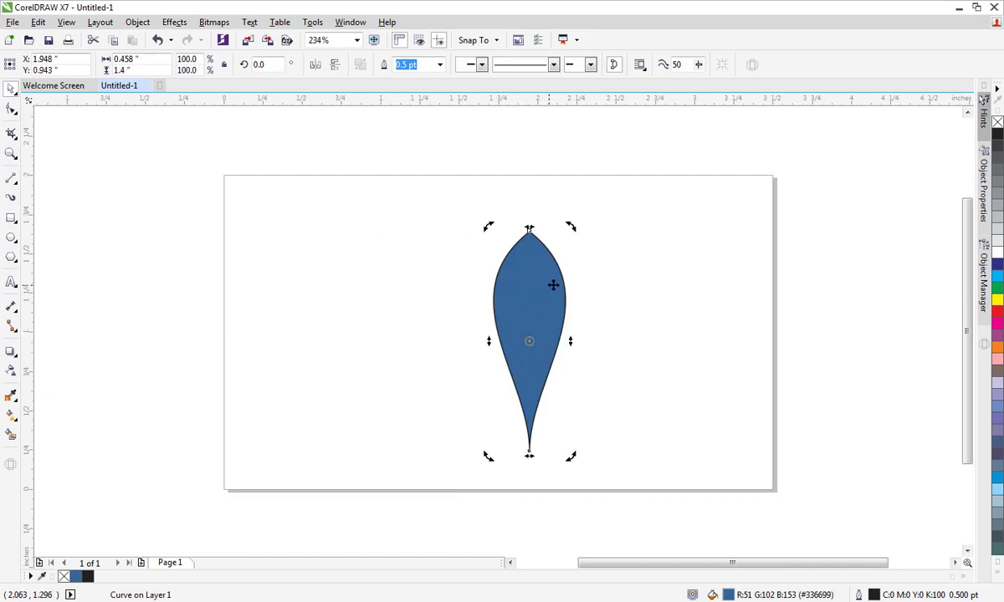
# - Shorten the petal from its lower end to about 0.965 inches tall, keeping its width
pyautogui.click(426, 235)
pyautogui.moveTo(443, 227); pyautogui.dragTo(583, 452)
pyautogui.click(529, 343)
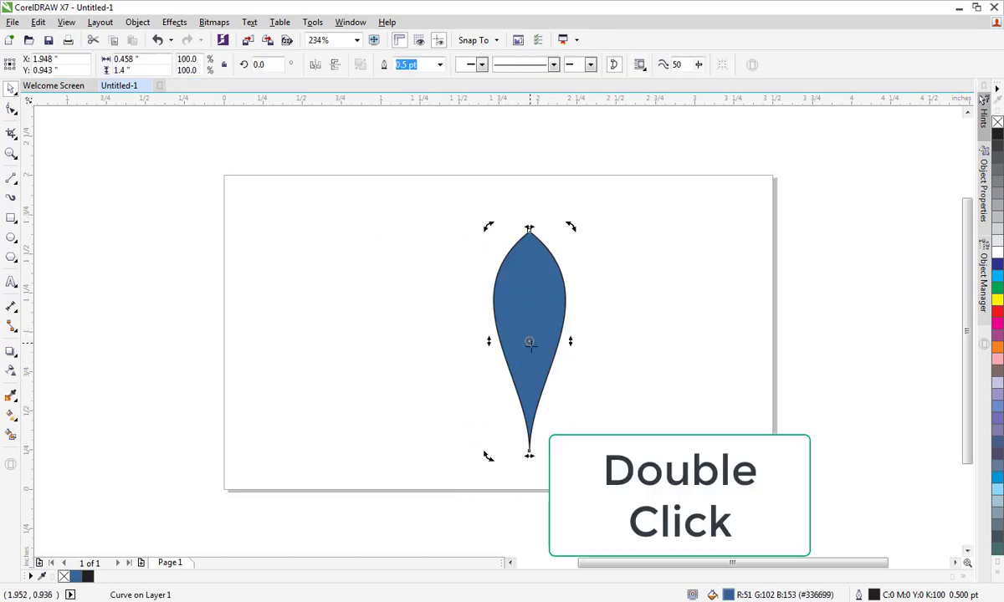
pyautogui.click(428, 350)
pyautogui.moveTo(473, 216); pyautogui.dragTo(564, 391)
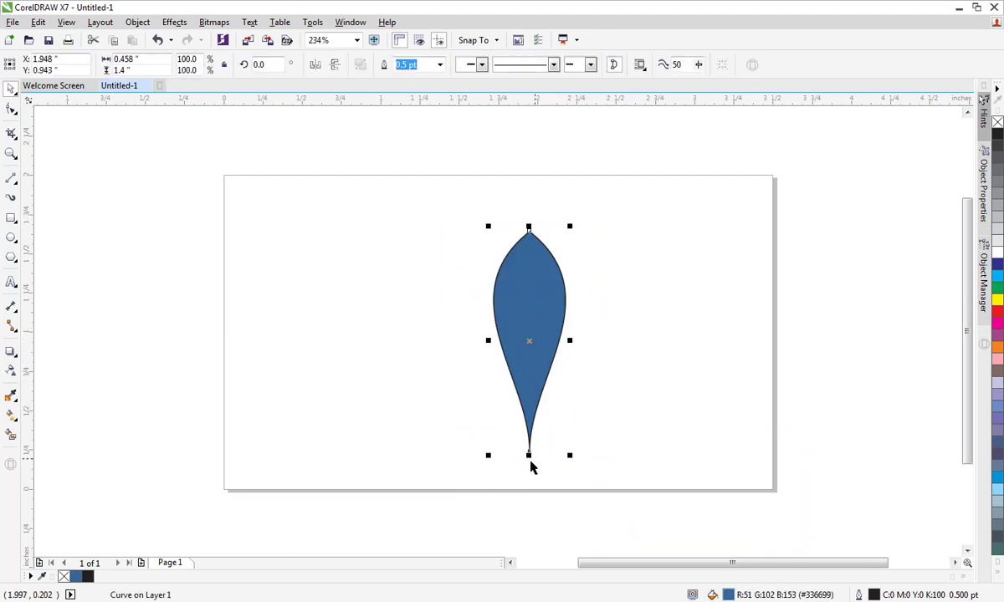
pyautogui.moveTo(529, 456); pyautogui.dragTo(542, 387)
pyautogui.click(598, 401)
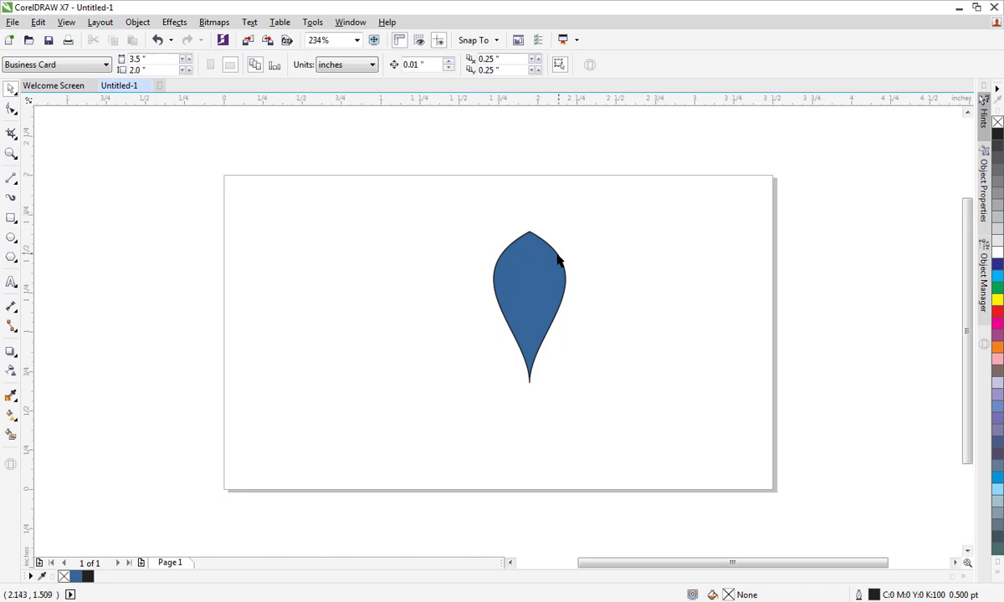
# - Rotate the petal 180 degrees so its narrow tip points up
pyautogui.click(548, 278)
pyautogui.click(551, 280)
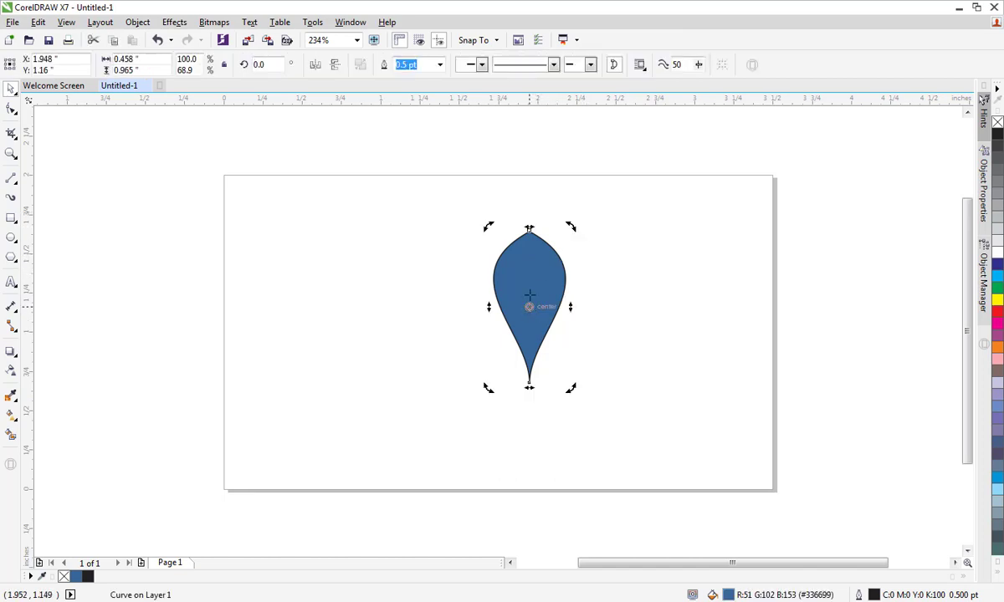
pyautogui.moveTo(571, 229); pyautogui.dragTo(545, 375)
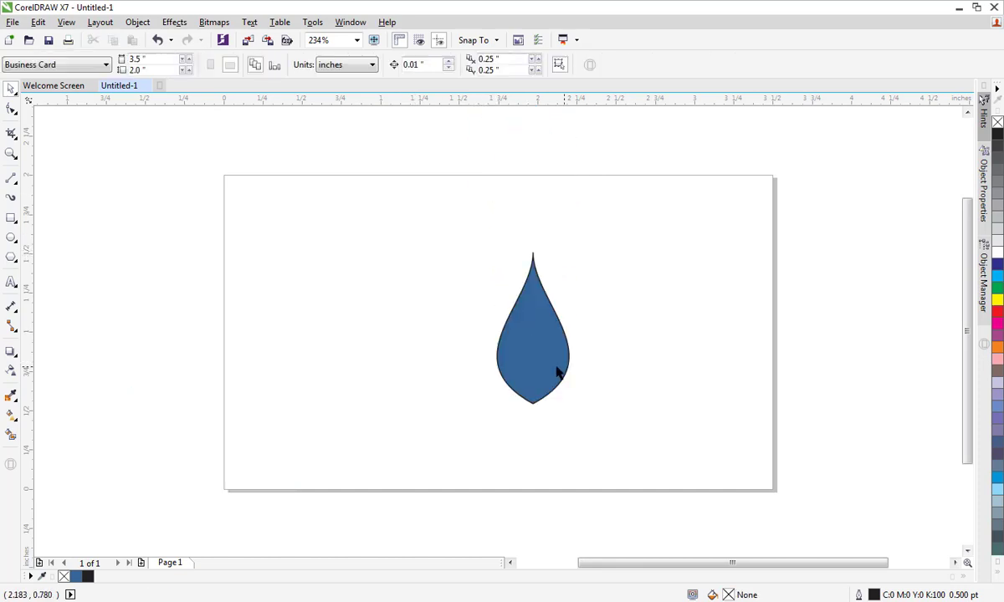
pyautogui.click(611, 384)
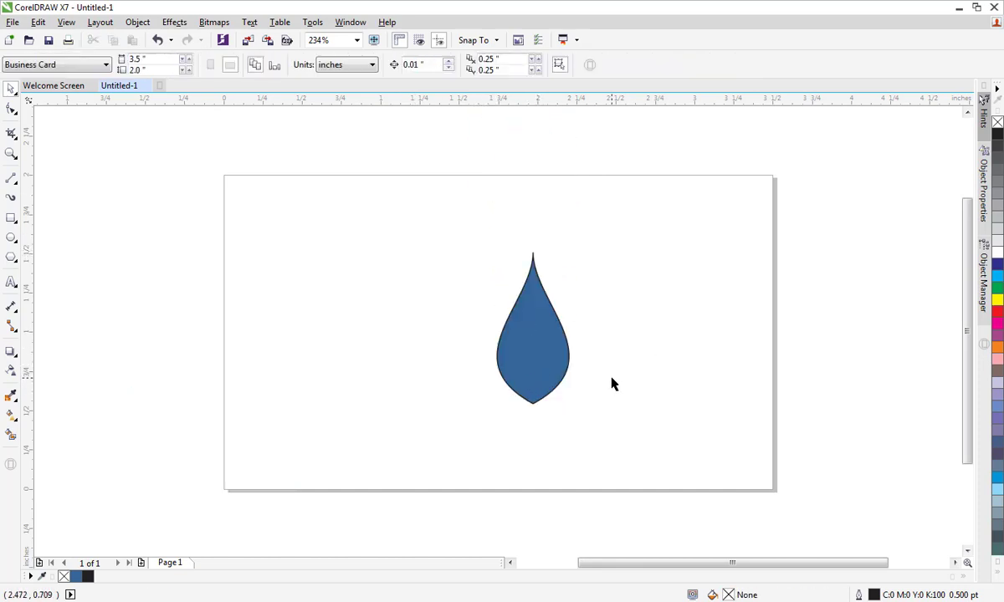
# - Tilt the petal to the right about its blunt lower end, to a rotation angle of 165 degrees
pyautogui.click(547, 359)
pyautogui.click(545, 354)
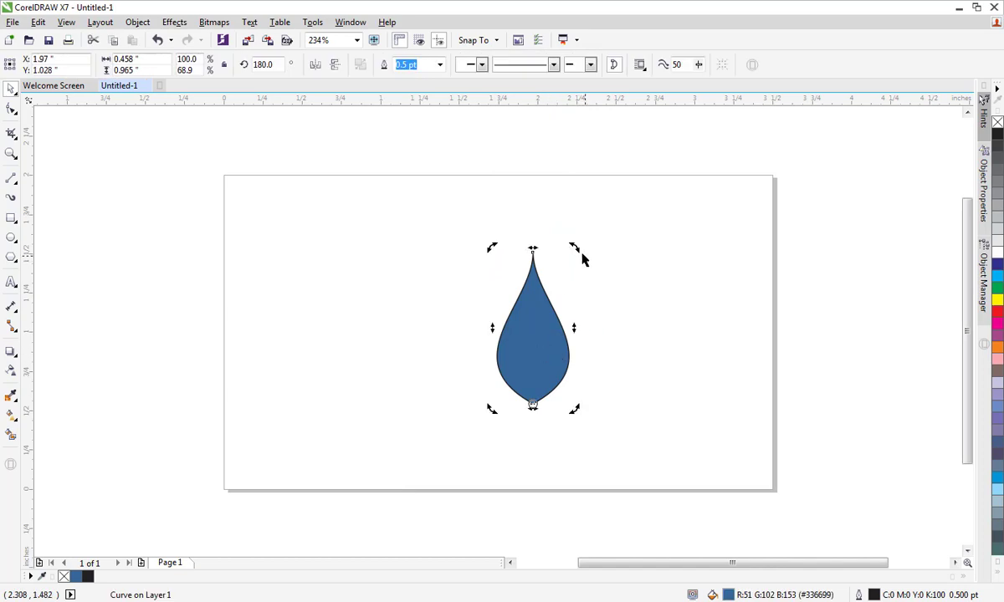
pyautogui.moveTo(575, 248); pyautogui.dragTo(503, 445)
pyautogui.click(653, 251)
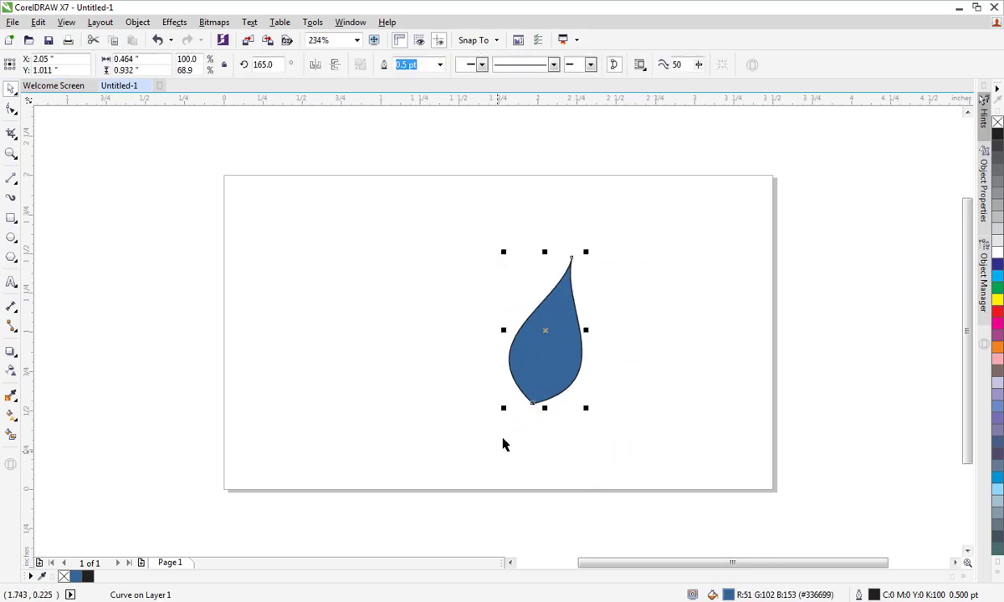
# - Duplicate the tilted petal, mirror the copy horizontally, and snap its lower end onto the original's lower end
pyautogui.moveTo(554, 337); pyautogui.dragTo(508, 338)
pyautogui.click(316, 67)
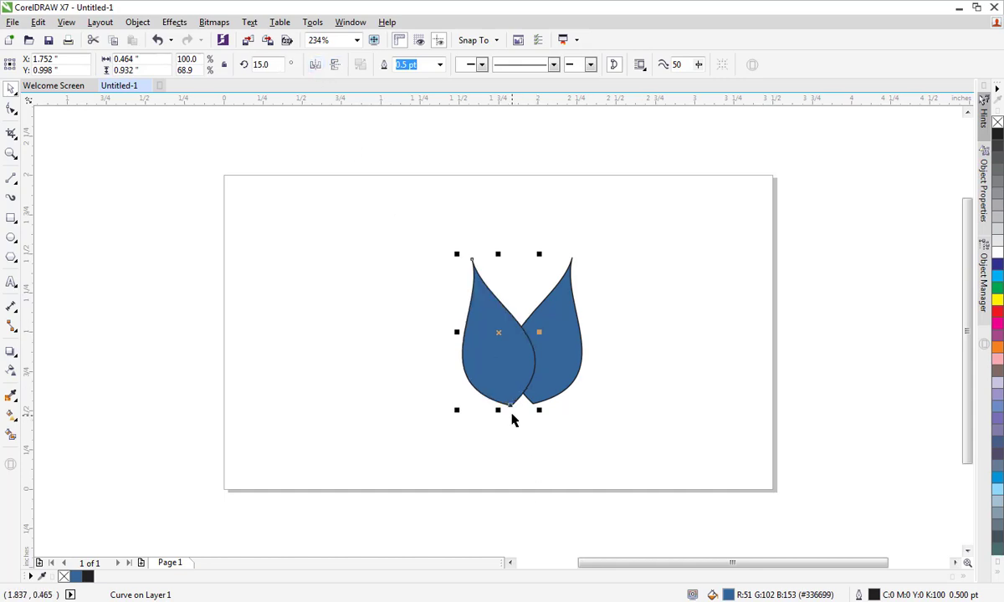
pyautogui.moveTo(508, 407); pyautogui.dragTo(532, 404)
# - Nudge the mirrored petal left until its inner edge just touches the right petal
pyautogui.click(612, 440)
pyautogui.click(502, 352)
pyautogui.moveTo(502, 351); pyautogui.dragTo(493, 352)
pyautogui.press('Left')
pyautogui.press('Left')
pyautogui.press('Left')
pyautogui.press('Left')
pyautogui.press('Left')
pyautogui.press('Left')
pyautogui.press('Left')
pyautogui.press('Left')
pyautogui.press('Left')
pyautogui.press('Left')
pyautogui.press('Left')
pyautogui.press('Left')
pyautogui.press('Left')
pyautogui.press('Left')
pyautogui.press('Left')
pyautogui.press('Left')
pyautogui.press('Left')
pyautogui.press('Left')
pyautogui.press('Left')
pyautogui.press('Left')
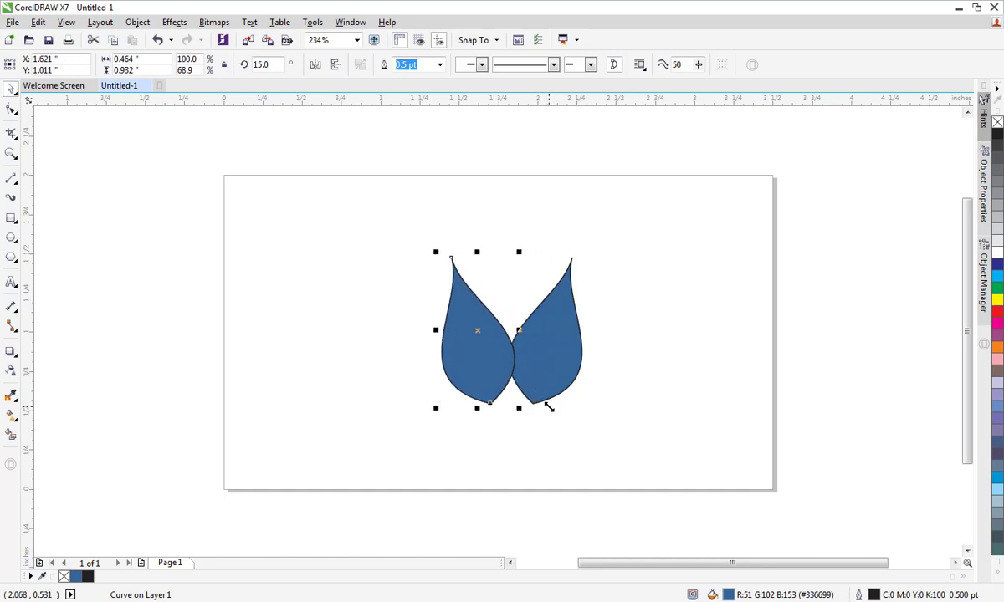
pyautogui.press('Left')
pyautogui.press('Left')
pyautogui.press('Left')
# - Rotate both petals outward by 15 degrees about their lower ends, bringing the left one to 30 degrees
pyautogui.click(574, 305)
pyautogui.click(574, 304)
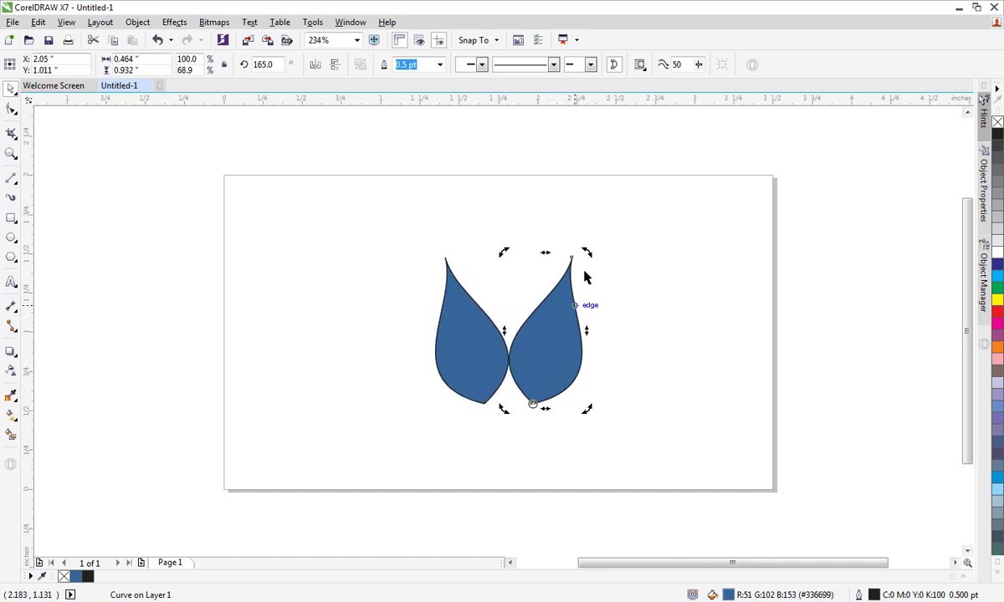
pyautogui.moveTo(588, 254); pyautogui.dragTo(623, 266)
pyautogui.click(493, 334)
pyautogui.click(493, 334)
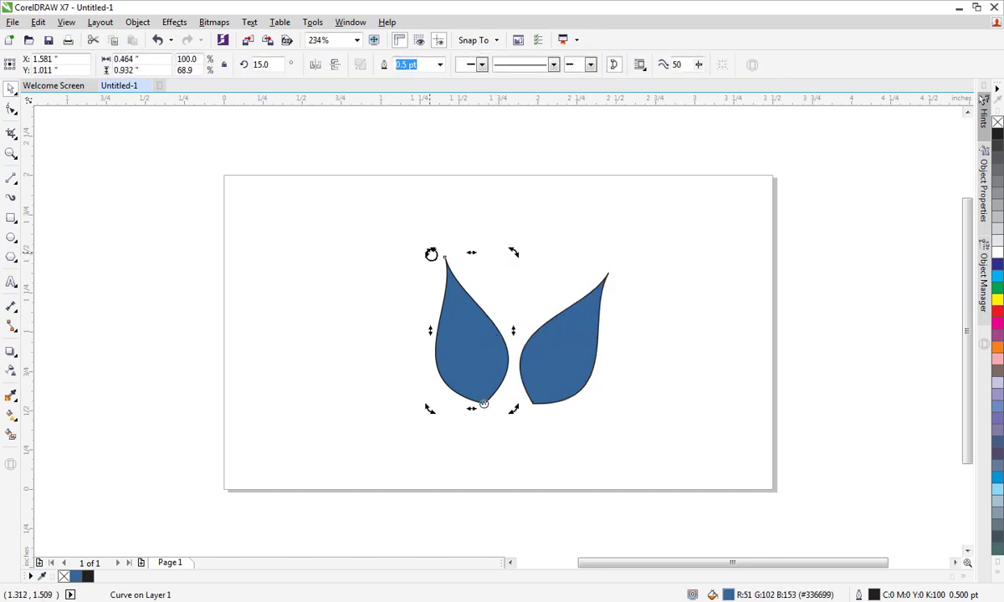
pyautogui.moveTo(430, 253); pyautogui.dragTo(407, 262)
pyautogui.click(481, 434)
# - Nudge the left petal right to X 1.591 inches, closing the gap to the right petal
pyautogui.click(476, 383)
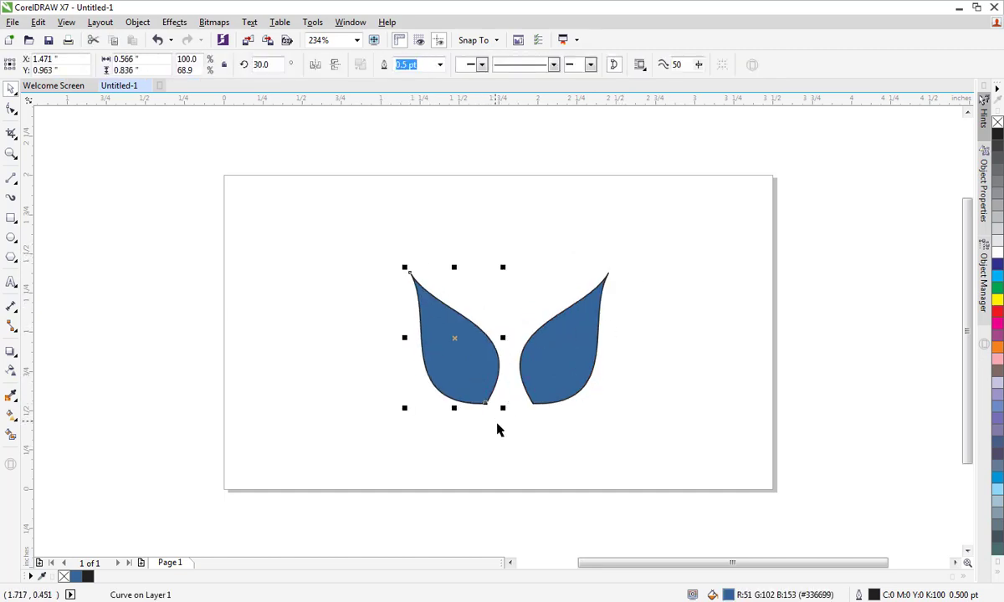
pyautogui.press('Right')
pyautogui.press('Right')
pyautogui.press('Right')
pyautogui.press('Right')
pyautogui.press('Right')
pyautogui.press('Right')
pyautogui.press('Right')
pyautogui.press('Right')
pyautogui.press('Right')
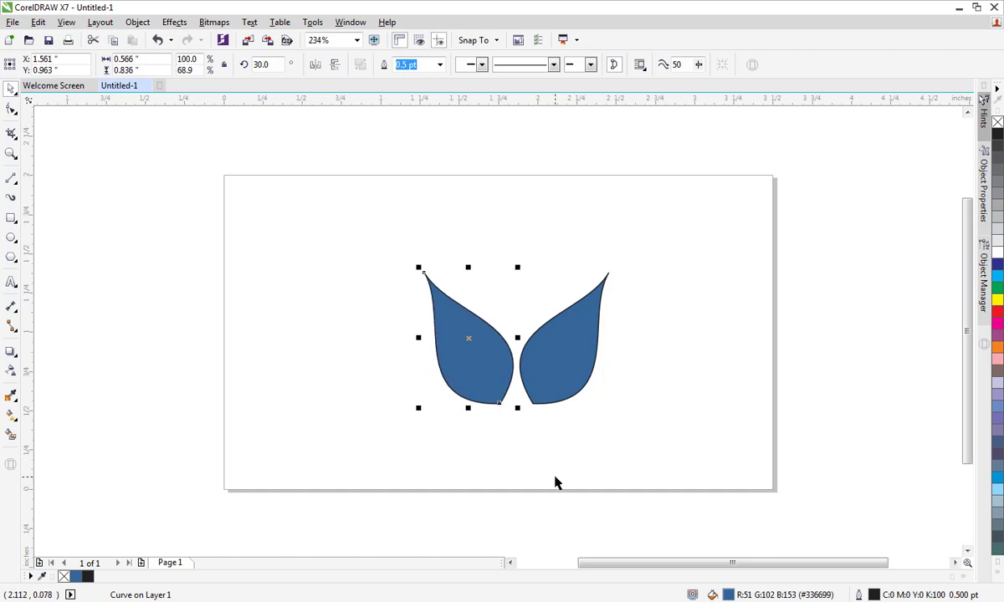
pyautogui.press('Right')
pyautogui.press('Right')
pyautogui.press('Right')
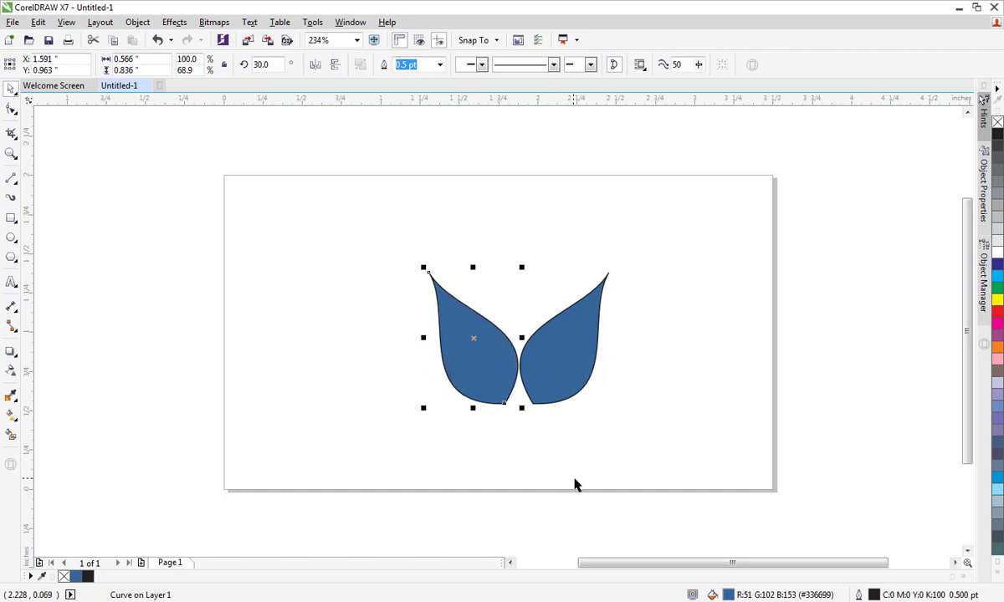
pyautogui.click(604, 485)
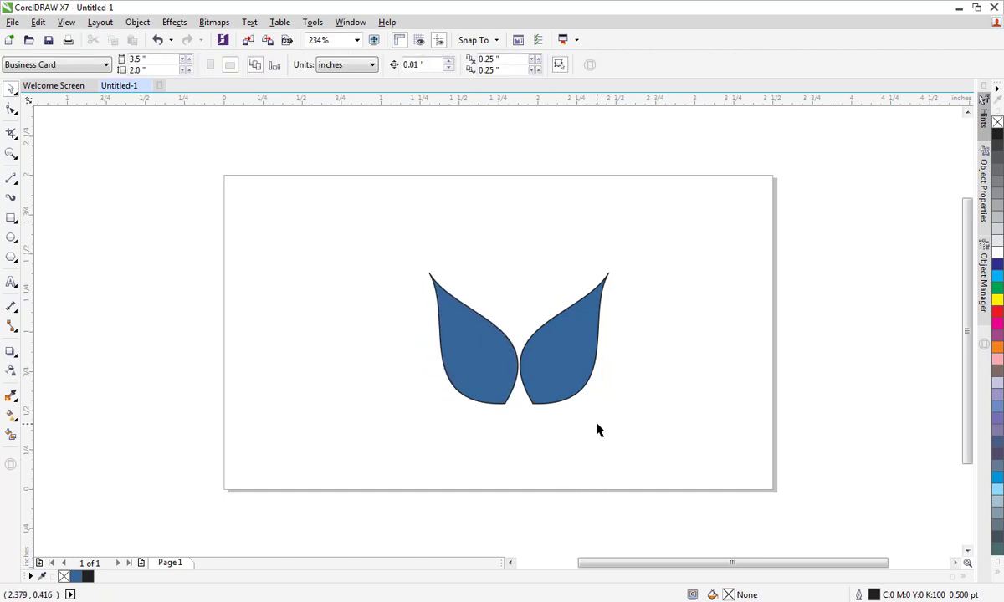
# - Rotate both petals outward another 15 degrees about their lower ends, bringing the right one to 135 degrees
pyautogui.click(585, 336)
pyautogui.click(584, 329)
pyautogui.moveTo(615, 271); pyautogui.dragTo(648, 292)
pyautogui.click(512, 376)
pyautogui.click(473, 361)
pyautogui.click(473, 361)
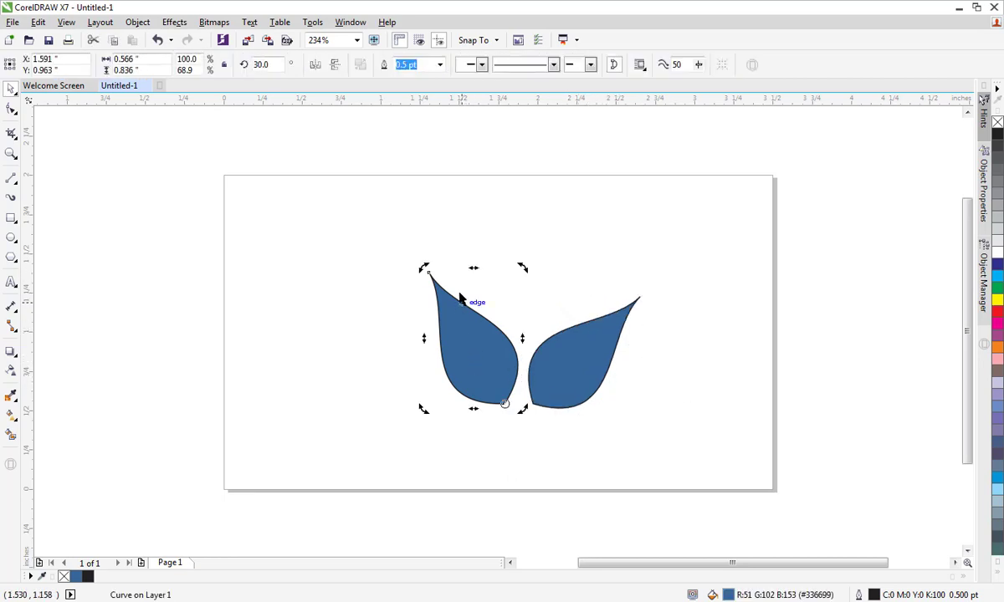
pyautogui.moveTo(425, 268); pyautogui.dragTo(343, 270)
pyautogui.click(552, 431)
# - Nudge the right petal left to X 2.187 inches so it sits close against the left petal
pyautogui.click(573, 397)
pyautogui.press('Left')
pyautogui.press('Left')
pyautogui.press('Left')
pyautogui.press('Left')
pyautogui.press('Left')
pyautogui.press('Left')
pyautogui.press('Left')
pyautogui.press('Left')
pyautogui.press('Left')
pyautogui.press('Left')
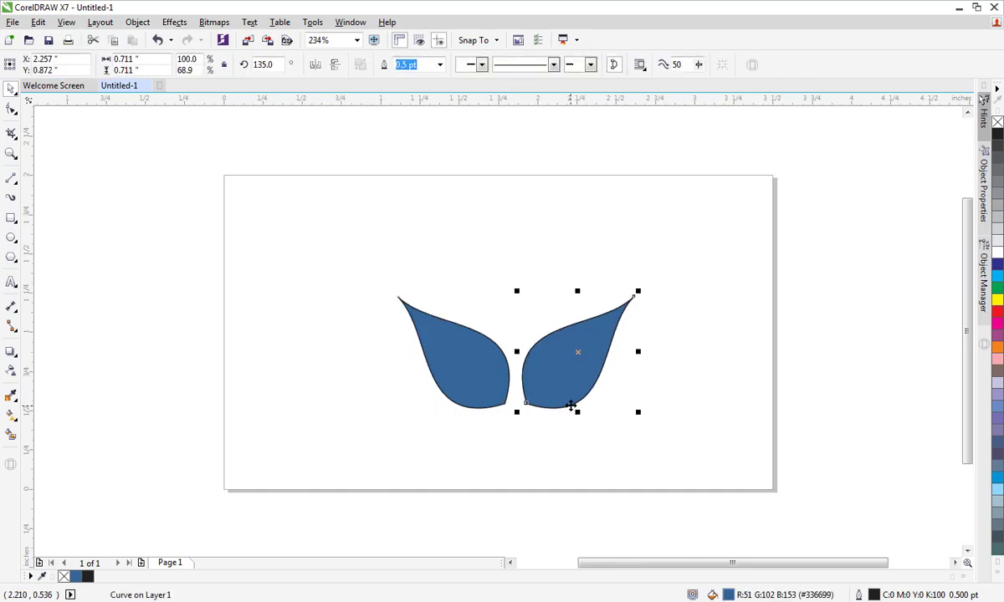
pyautogui.press('Left')
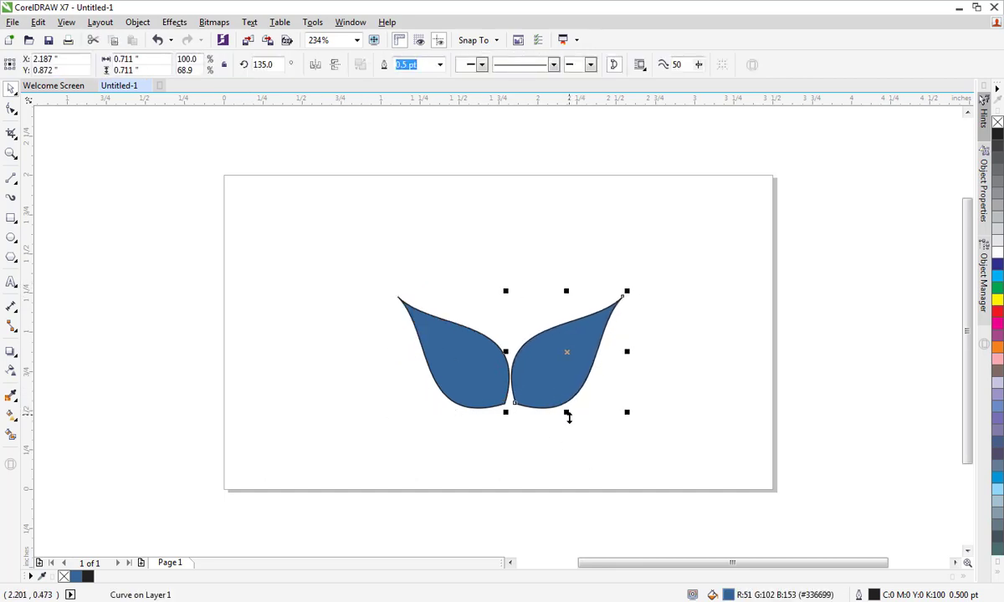
# - Nudge the right petal slightly to the right and scale both petals down about their centre to about 0.528 by 0.26 inches
pyautogui.press('Right')
pyautogui.click(607, 474)
pyautogui.moveTo(667, 241); pyautogui.dragTo(348, 435)
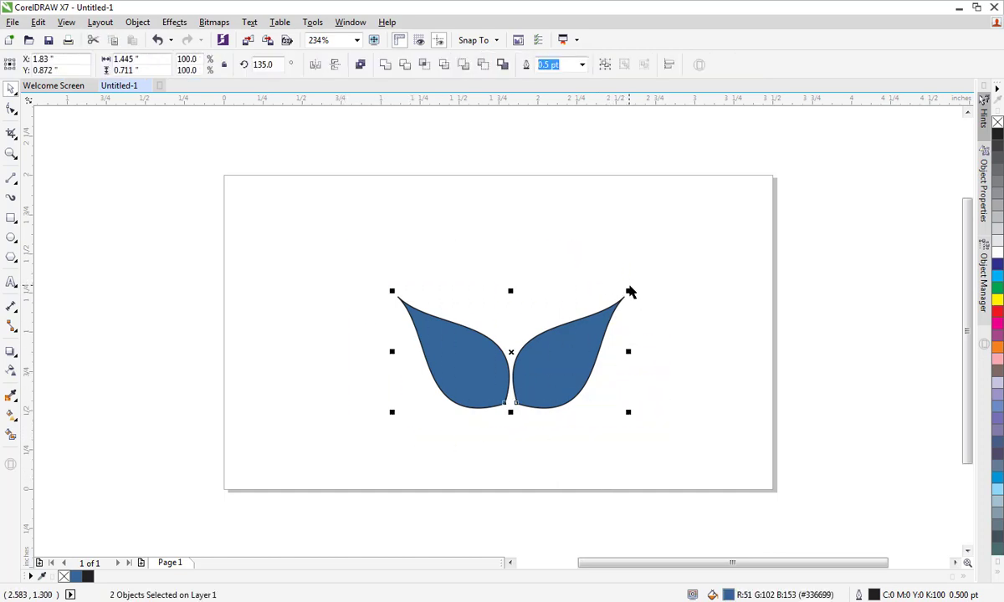
pyautogui.moveTo(630, 294); pyautogui.dragTo(423, 399)
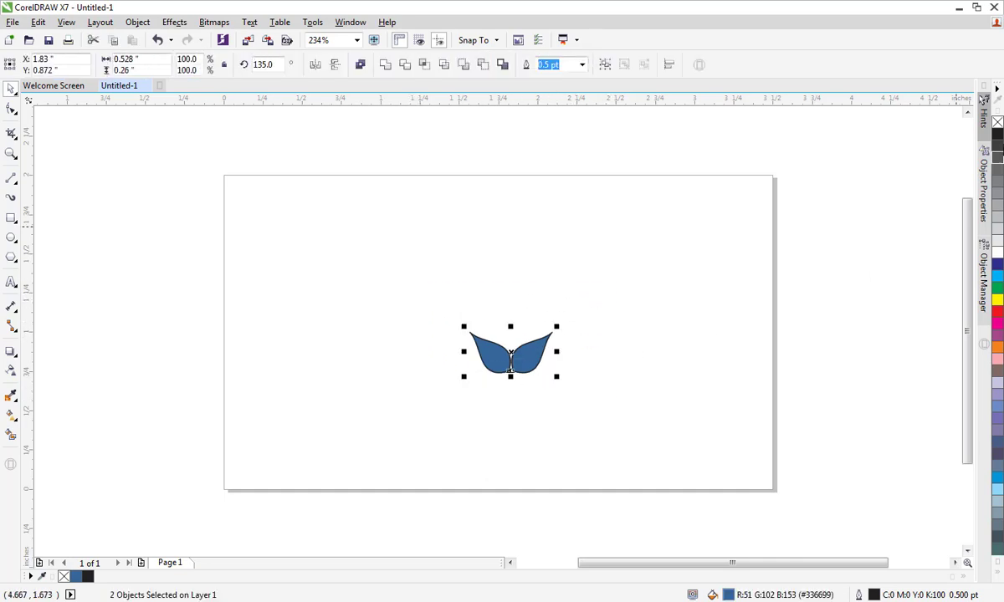
# - Group the two petals and remove their outline
pyautogui.click(651, 295)
pyautogui.moveTo(638, 273); pyautogui.dragTo(387, 414)
pyautogui.hotkey('ctrl', 'g')
pyautogui.click(417, 310)
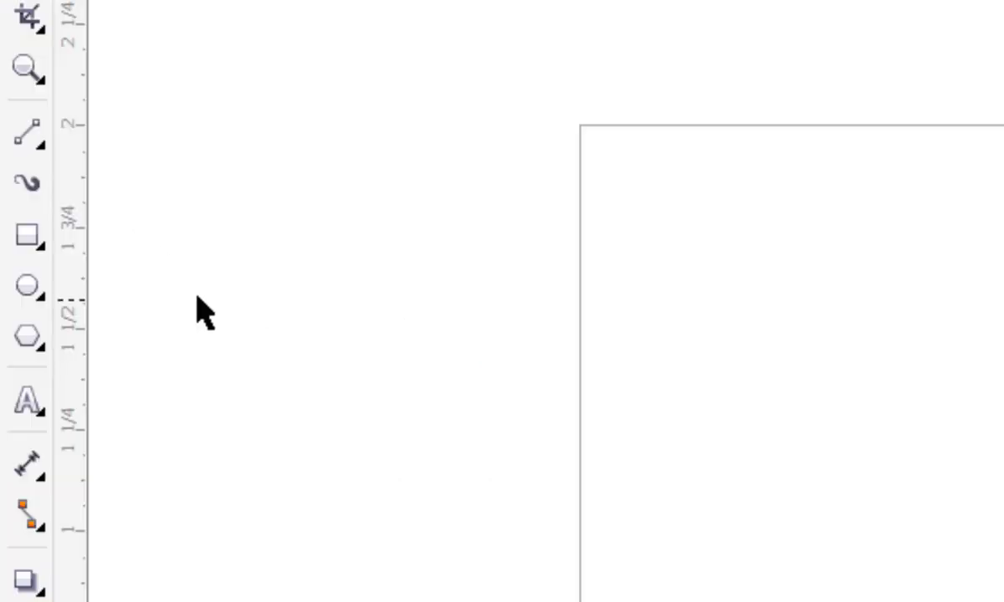
# - Draw an unfilled circle about 1.12 inches in diameter on the page, around the petal group
pyautogui.click(11, 238)
pyautogui.moveTo(388, 266); pyautogui.dragTo(517, 427)
pyautogui.click(10, 88)
pyautogui.click(598, 268)
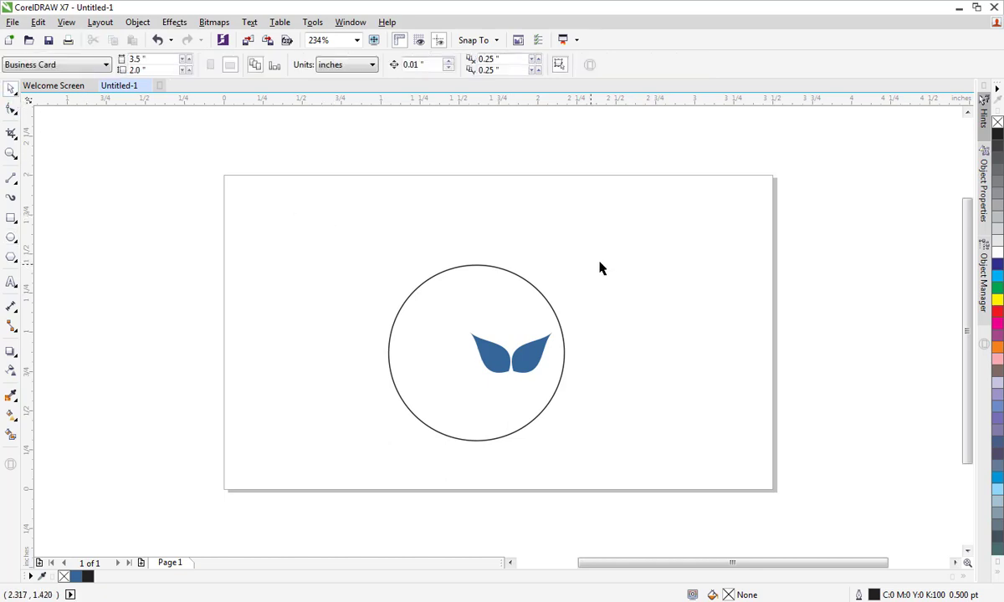
# - Move the petal group onto the circle's upper-right edge, to about X 1.96, Y 1.401 inches
pyautogui.moveTo(610, 276); pyautogui.dragTo(468, 387)
pyautogui.moveTo(512, 353); pyautogui.dragTo(542, 281)
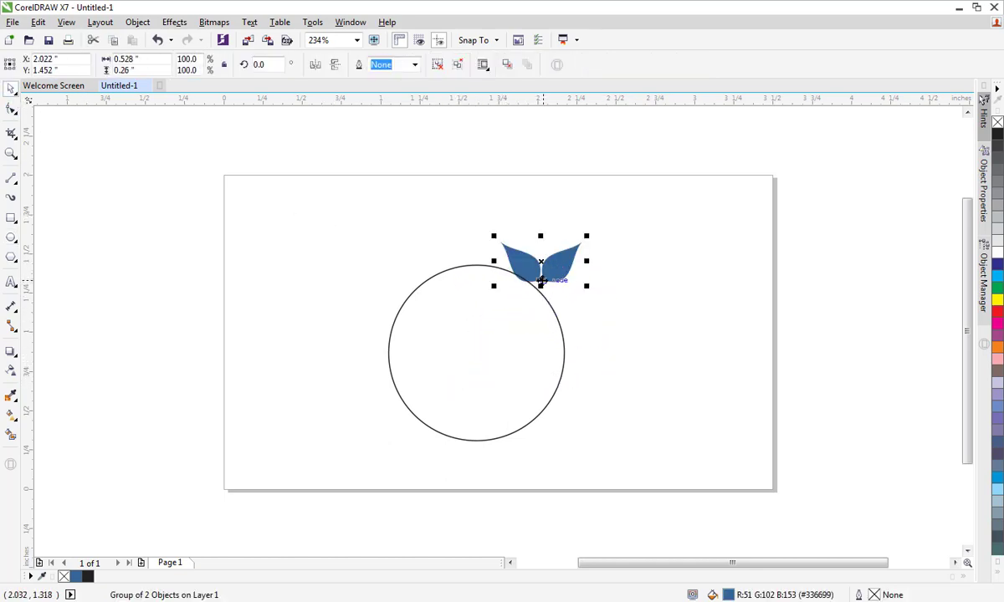
pyautogui.press('z')
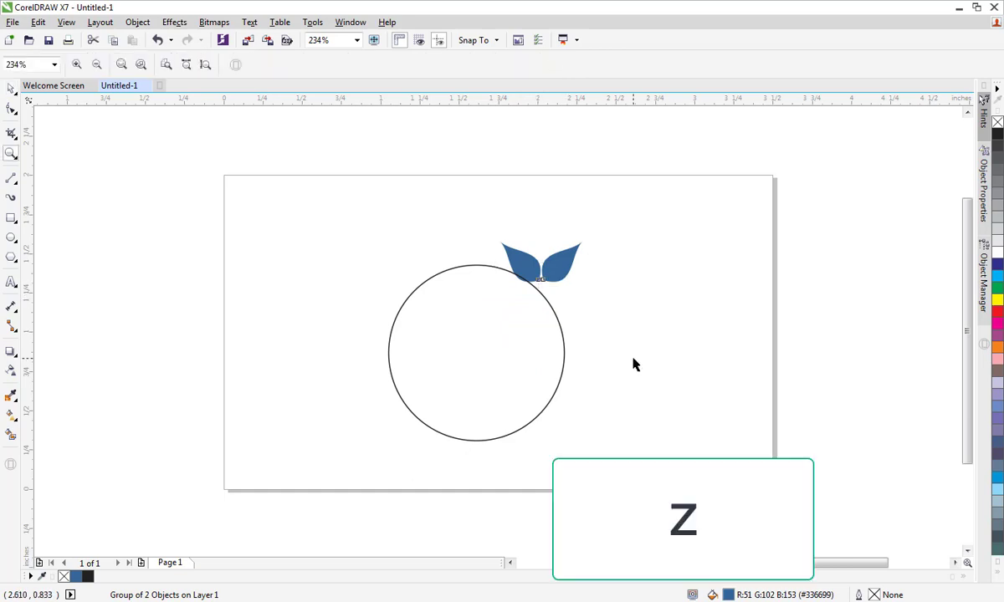
pyautogui.moveTo(636, 190); pyautogui.dragTo(446, 370)
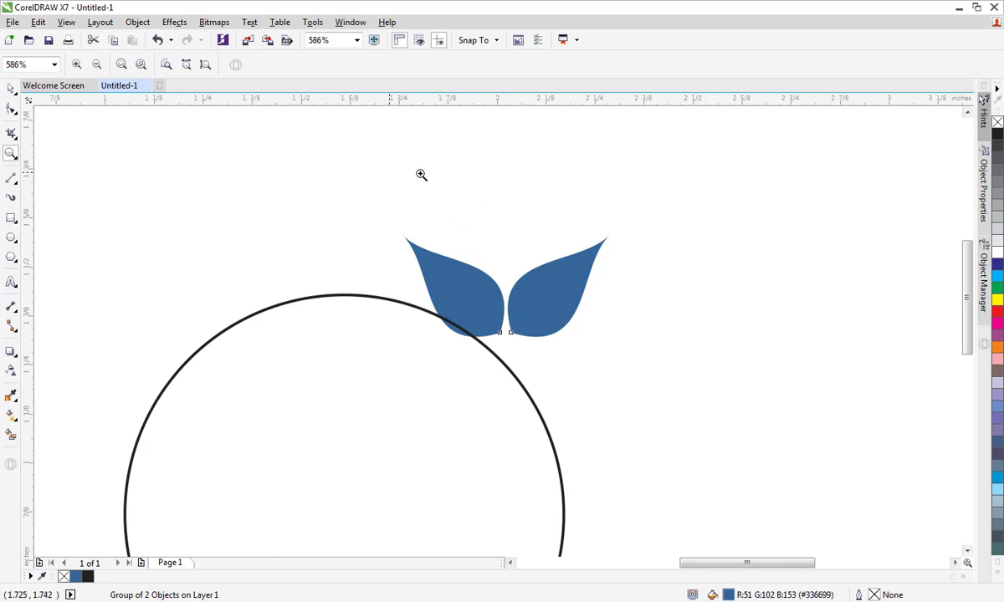
pyautogui.click(11, 89)
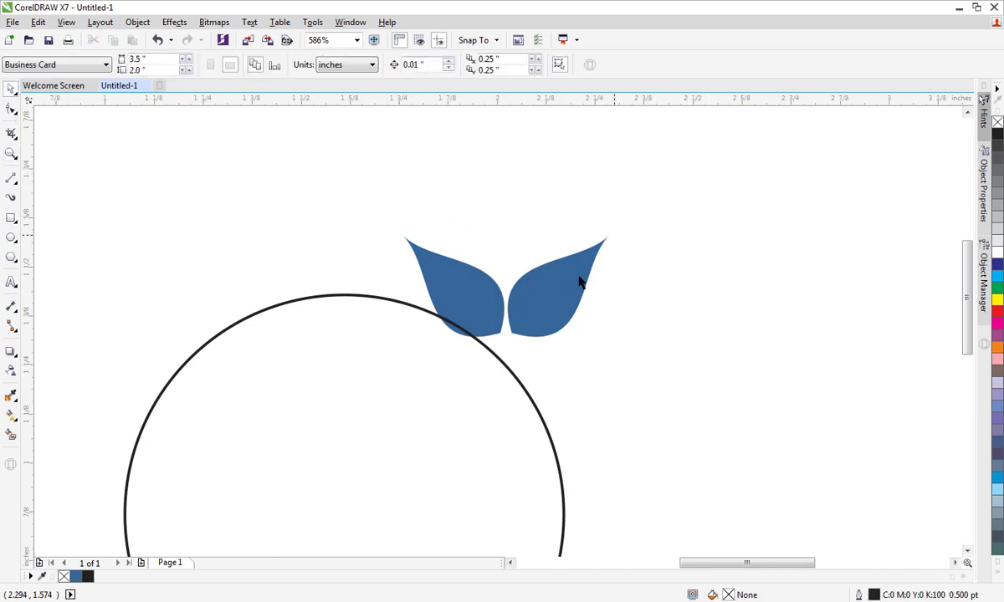
pyautogui.moveTo(540, 298); pyautogui.dragTo(493, 367)
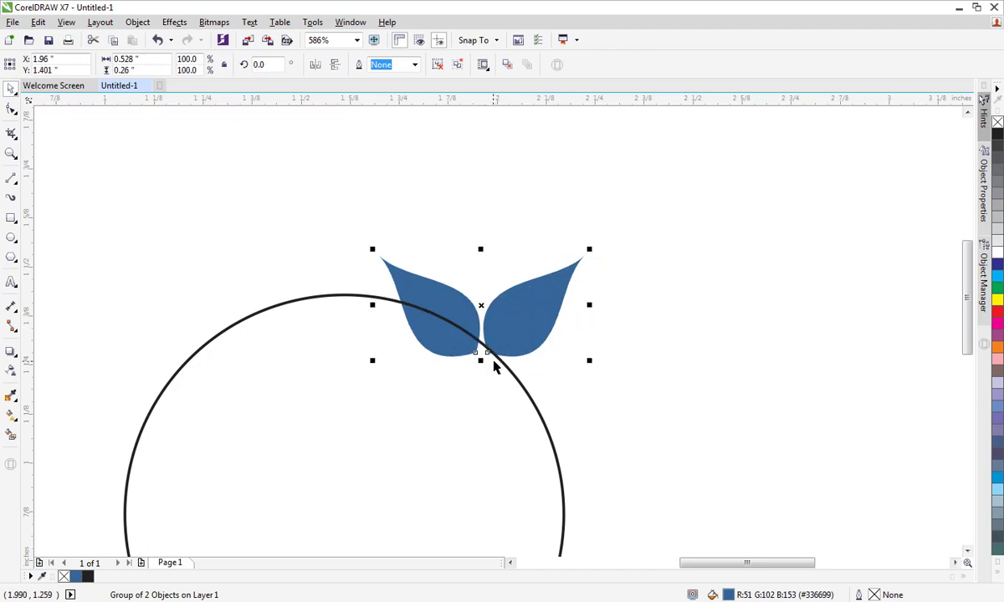
# - Place the petal group's rotation centre between the petals' bases on the circle line and rotate the group to about 46 degrees
pyautogui.press('z')
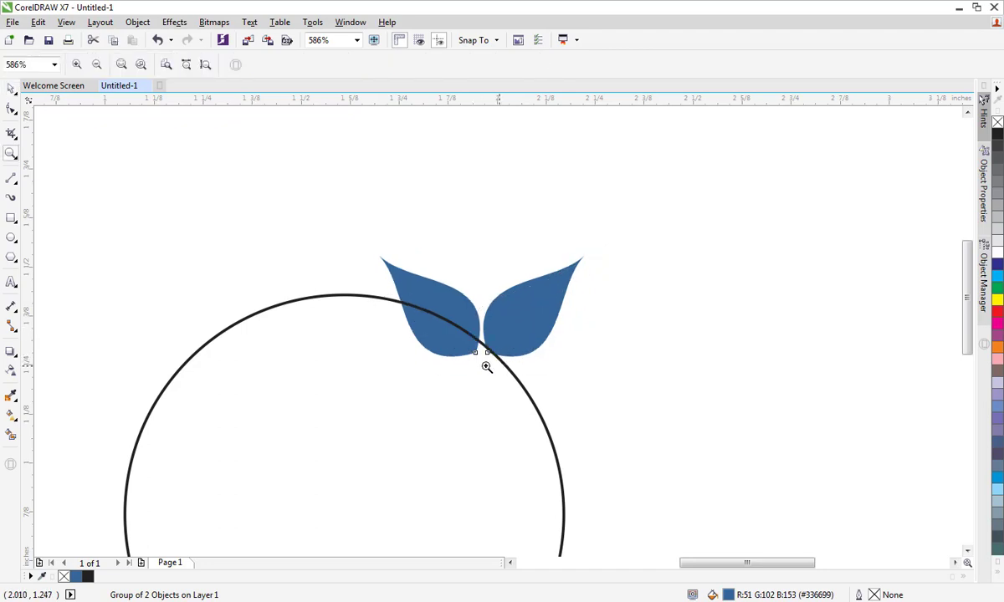
pyautogui.click(486, 366)
pyautogui.press('space')
pyautogui.press('space')
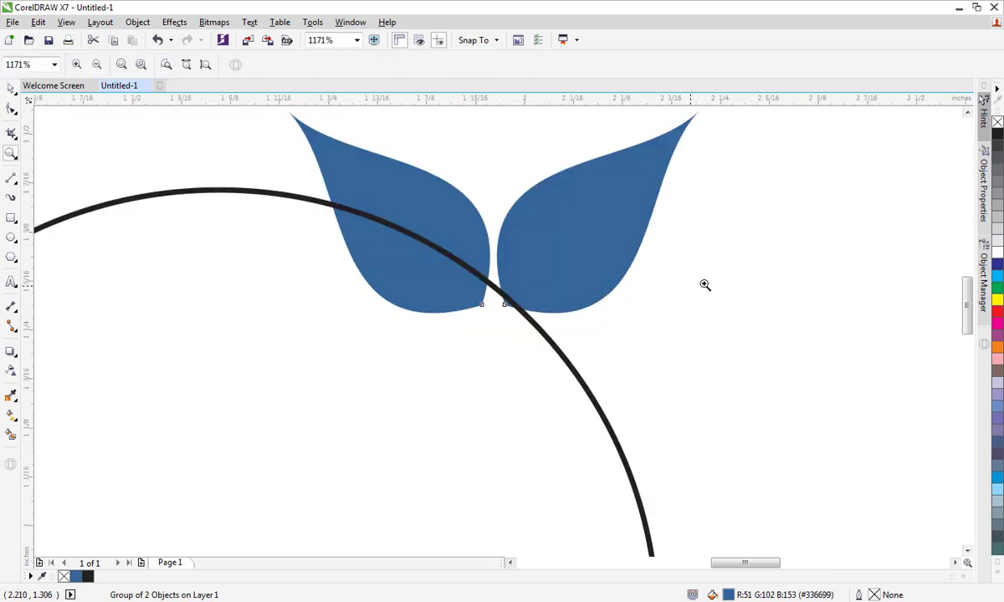
pyautogui.press('space')
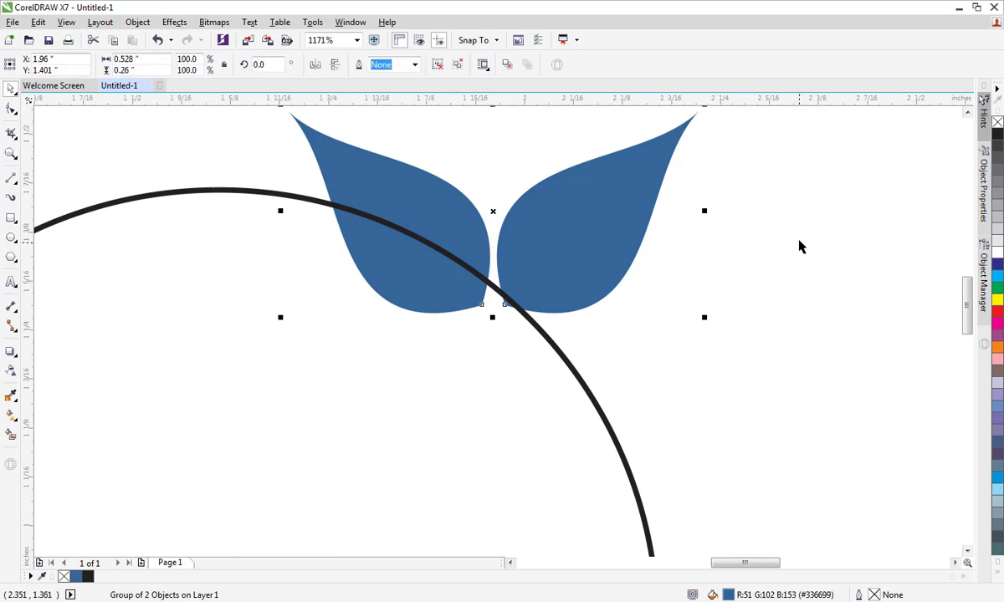
pyautogui.moveTo(966, 299); pyautogui.dragTo(967, 292)
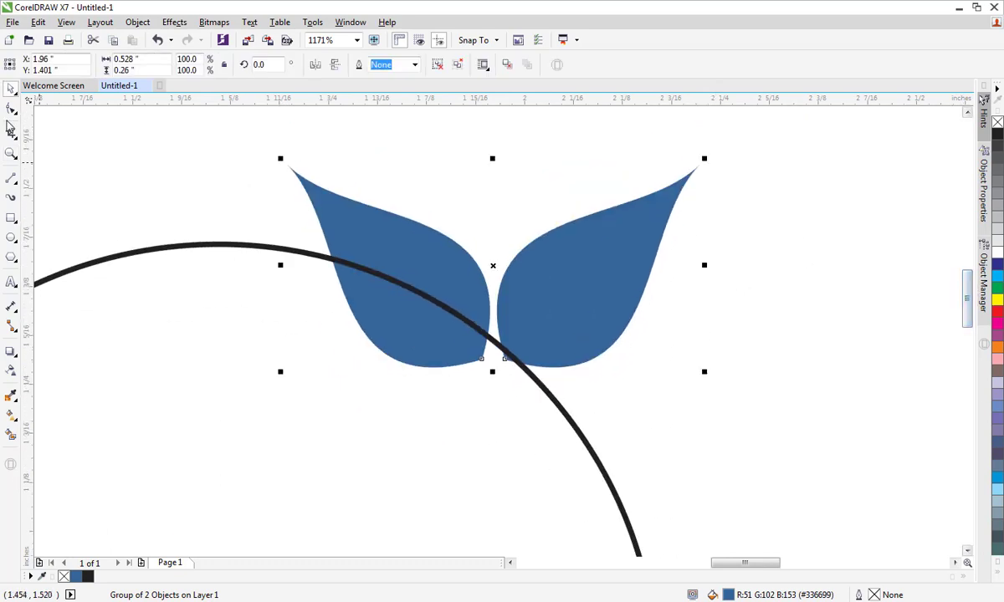
pyautogui.click(123, 172)
pyautogui.press('space')
pyautogui.press('space')
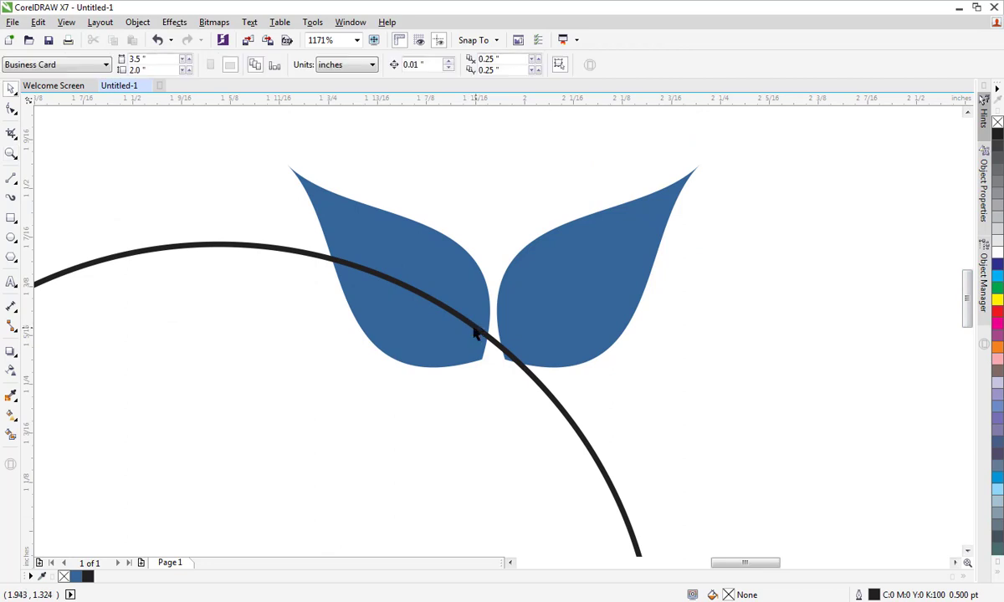
pyautogui.click(533, 328)
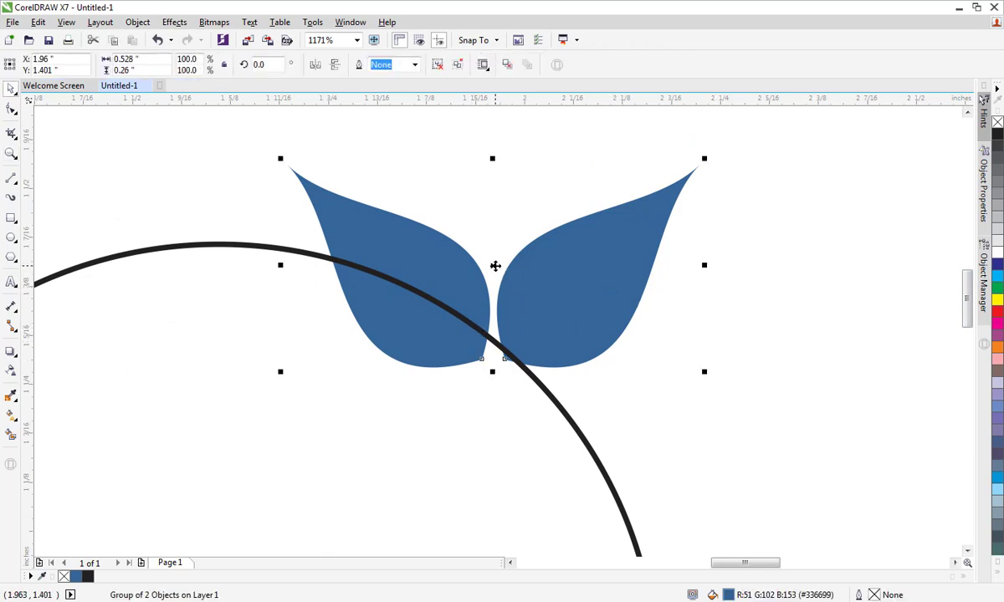
pyautogui.click(500, 279)
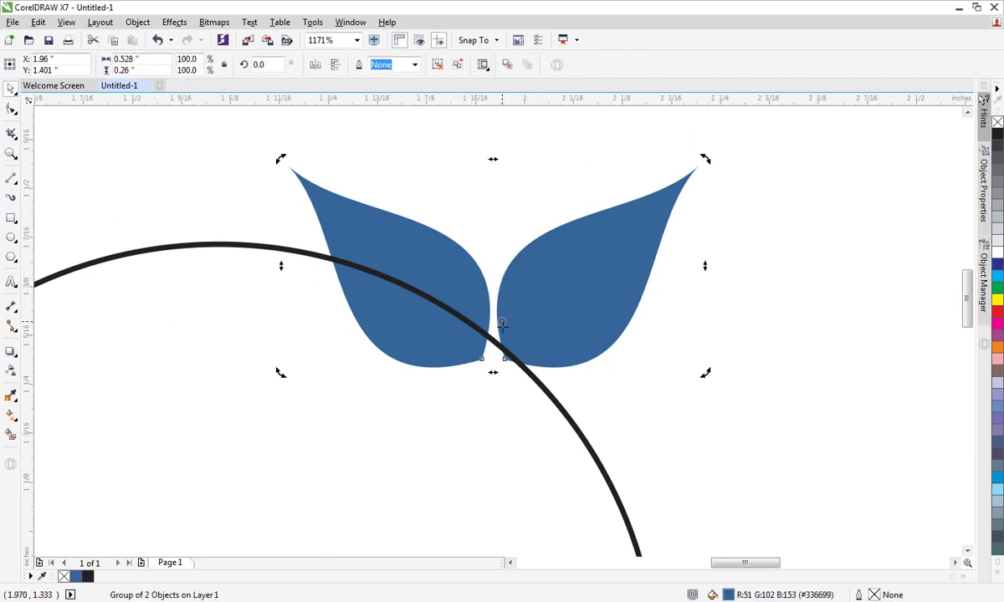
pyautogui.moveTo(502, 323); pyautogui.dragTo(500, 347)
pyautogui.moveTo(284, 157); pyautogui.dragTo(409, 370)
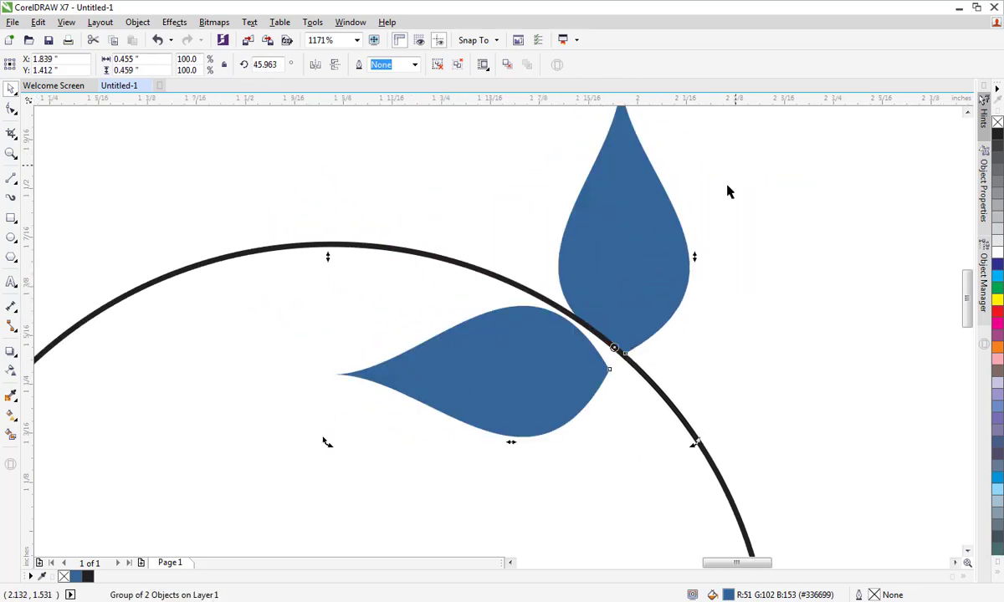
# - Scale the petal group down about its centre to 49 percent
pyautogui.click(558, 318)
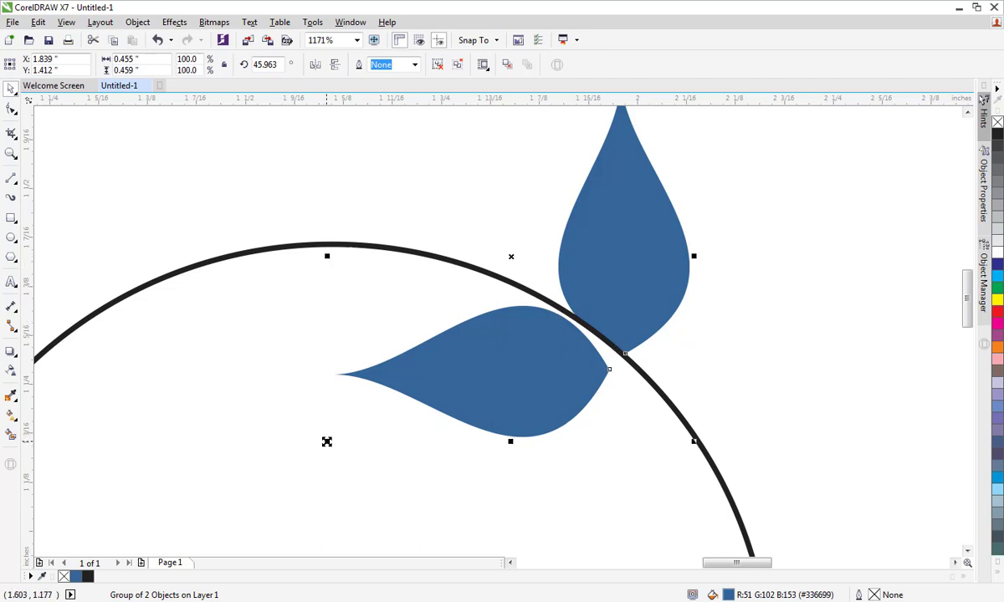
pyautogui.moveTo(326, 442); pyautogui.dragTo(417, 350)
pyautogui.click(538, 322)
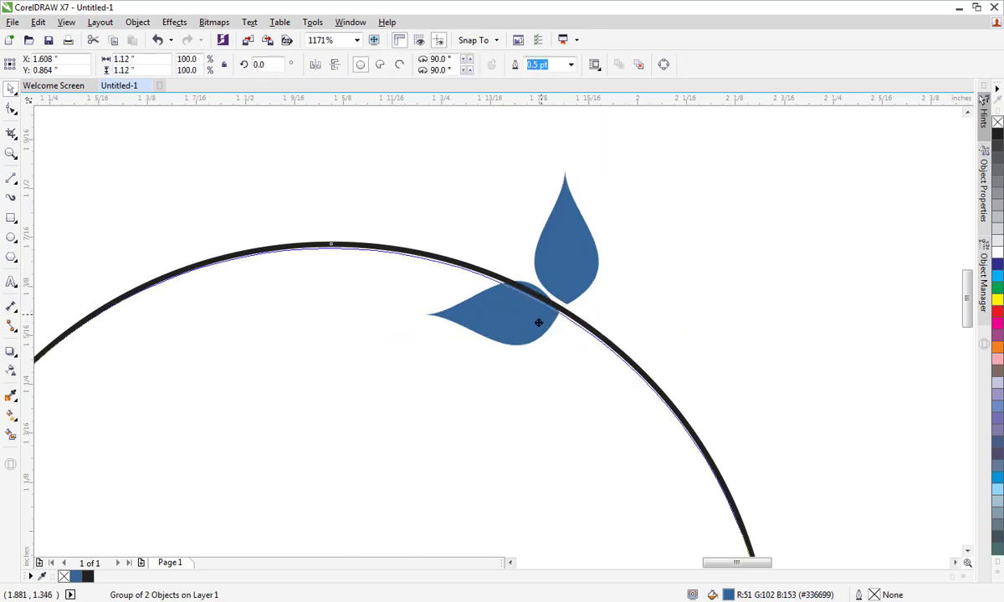
pyautogui.moveTo(538, 323); pyautogui.dragTo(556, 333)
pyautogui.hotkey('ctrl', 'z')
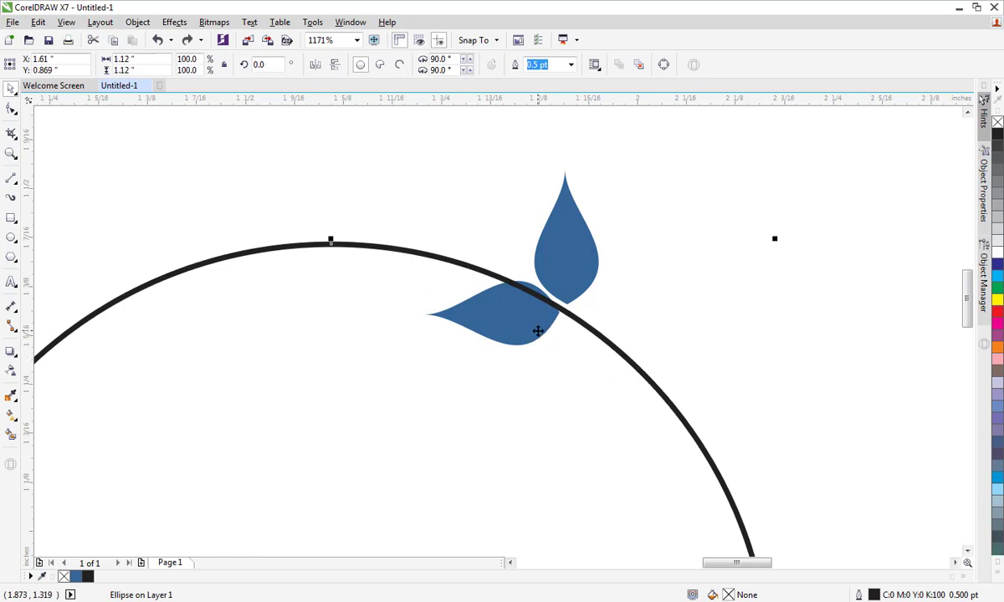
# - Move the petal group so its base sits on the circle line and rotate it to about 57 degrees
pyautogui.click(564, 290)
pyautogui.moveTo(574, 260)
pyautogui.mouseDown()
pyautogui.moveTo(567, 271)
pyautogui.moveTo(576, 264)
pyautogui.mouseUp()
pyautogui.click(578, 273)
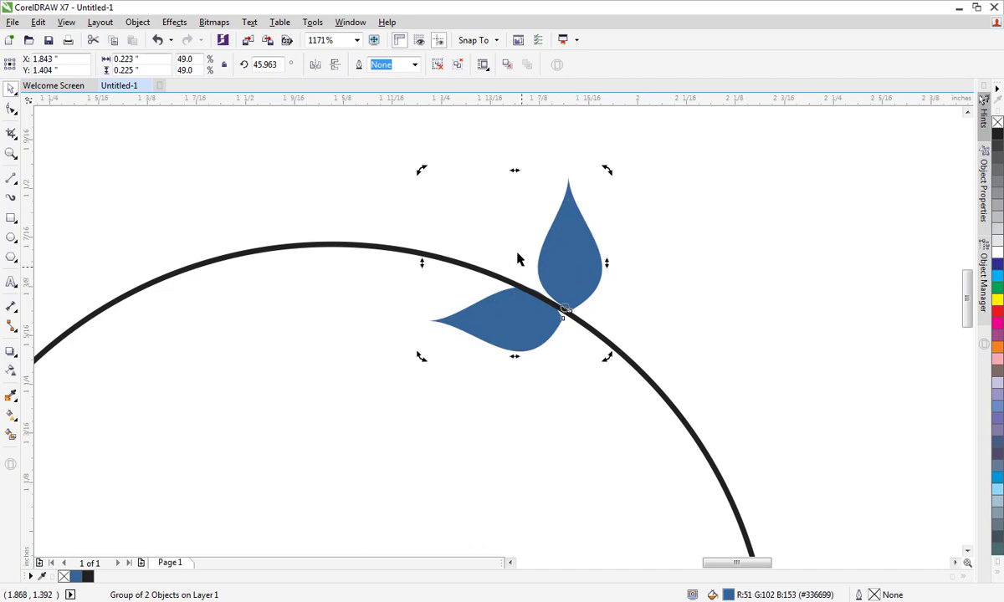
pyautogui.moveTo(422, 168); pyautogui.dragTo(386, 198)
pyautogui.click(708, 293)
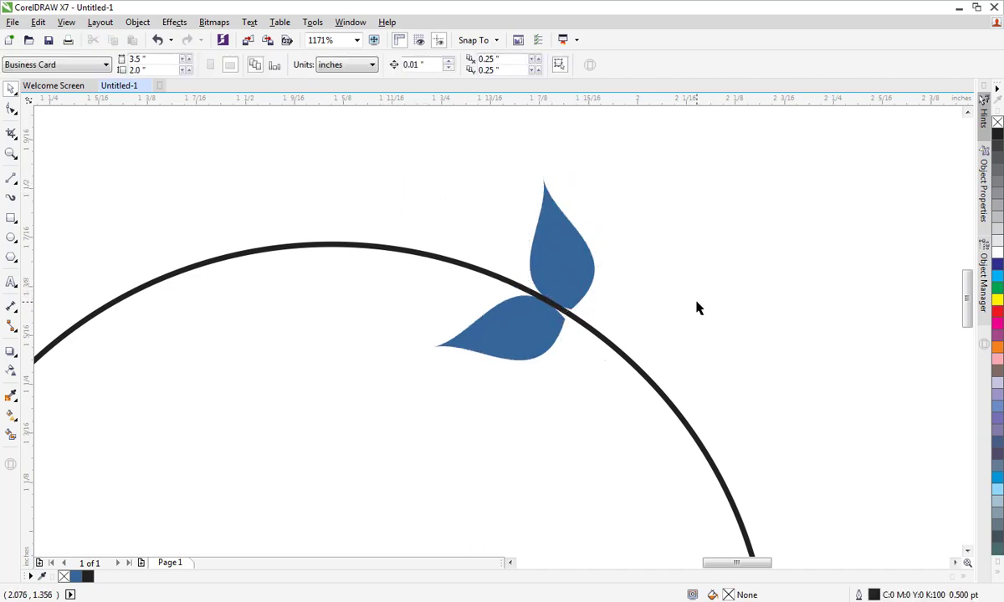
# - Scale the petal group down to 26.9 percent and shift it to X 1.842, Y 1.388 inches on the circle line
pyautogui.moveTo(968, 291); pyautogui.dragTo(969, 300)
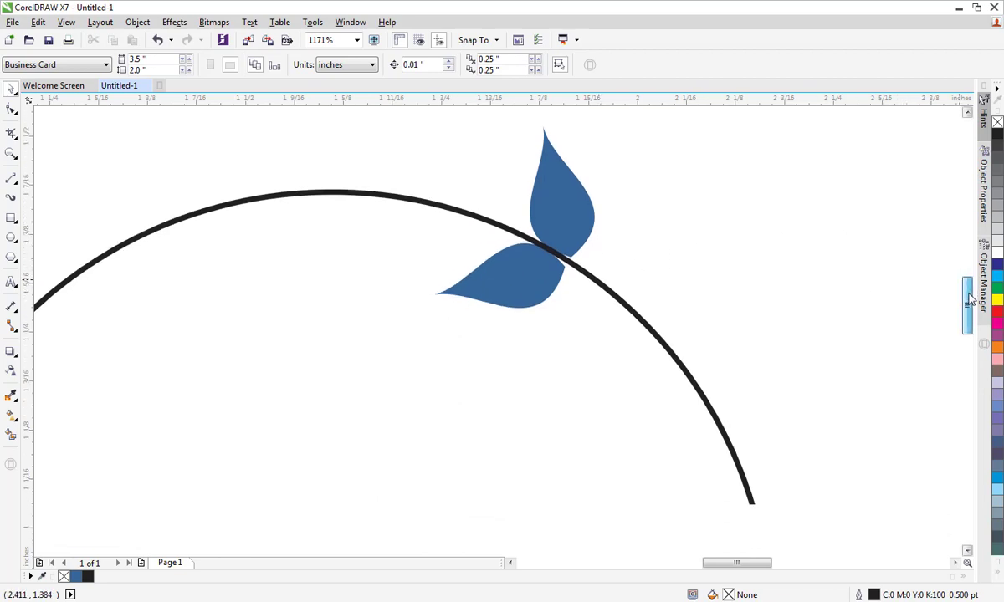
pyautogui.scroll(-2, 887, 301)
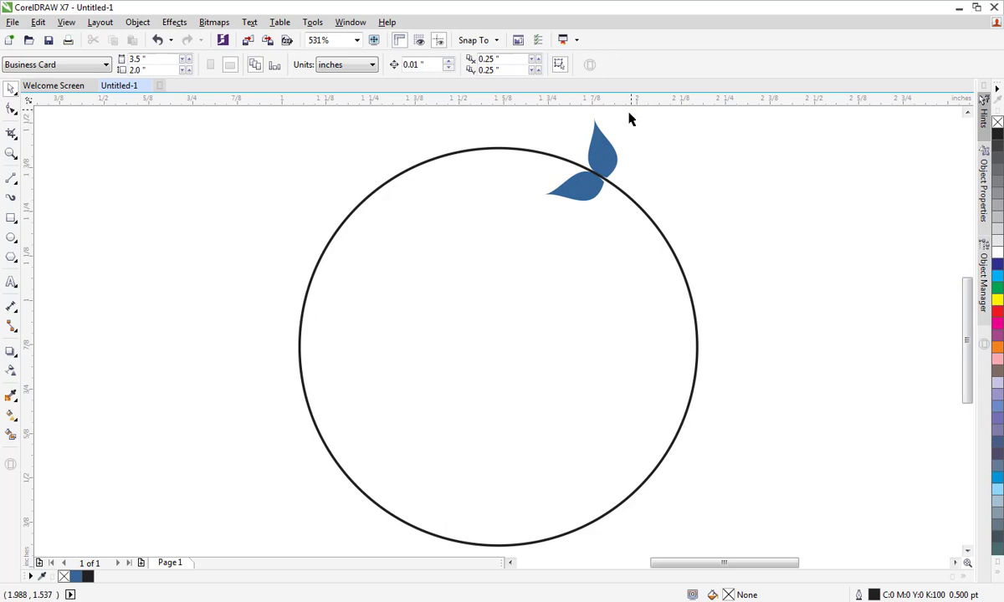
pyautogui.click(605, 155)
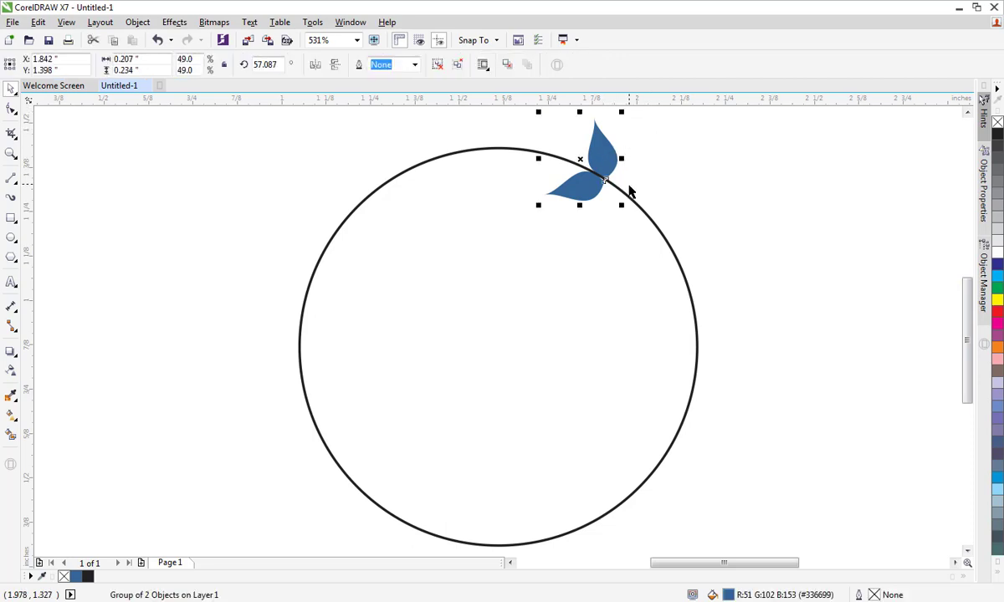
pyautogui.moveTo(622, 207); pyautogui.dragTo(612, 191)
pyautogui.click(609, 175)
pyautogui.click(607, 179)
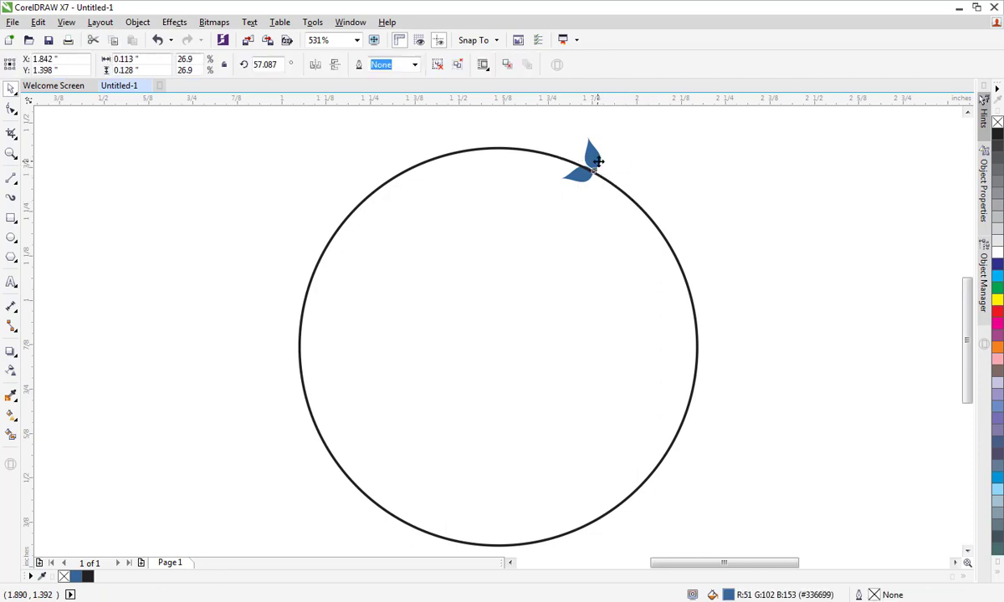
pyautogui.click(640, 187)
pyautogui.click(590, 173)
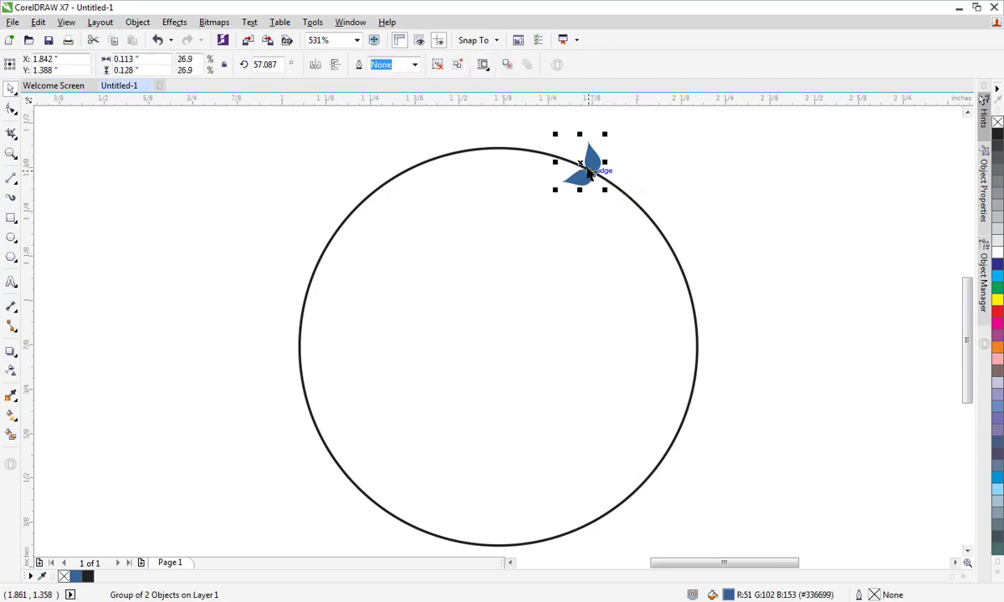
# - Scale the petal group down to 20.1 percent and bring it in front of the circle
pyautogui.moveTo(608, 138); pyautogui.dragTo(518, 274)
pyautogui.click(632, 185)
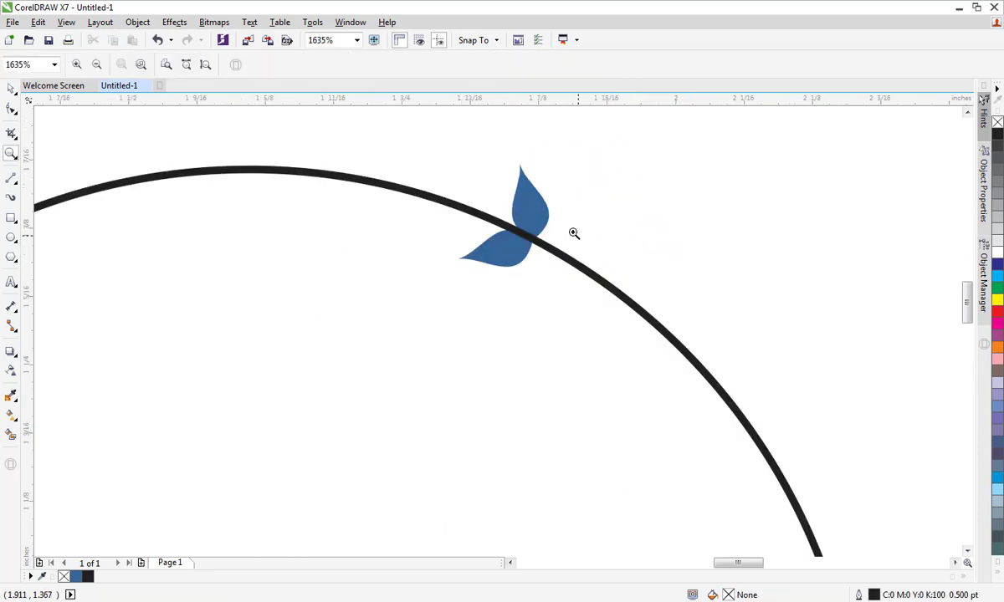
pyautogui.click(11, 97)
pyautogui.click(539, 217)
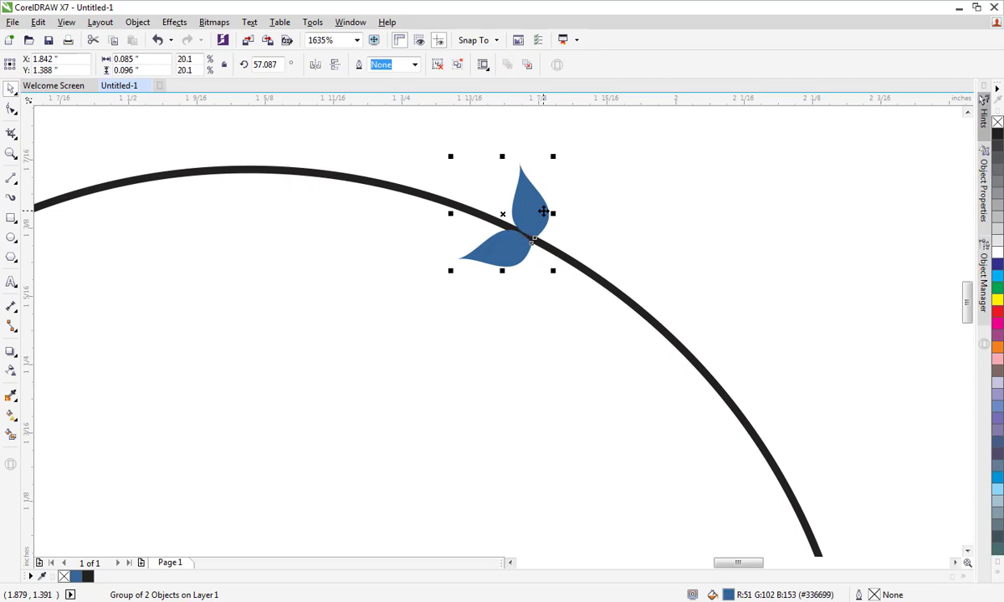
pyautogui.click(773, 247)
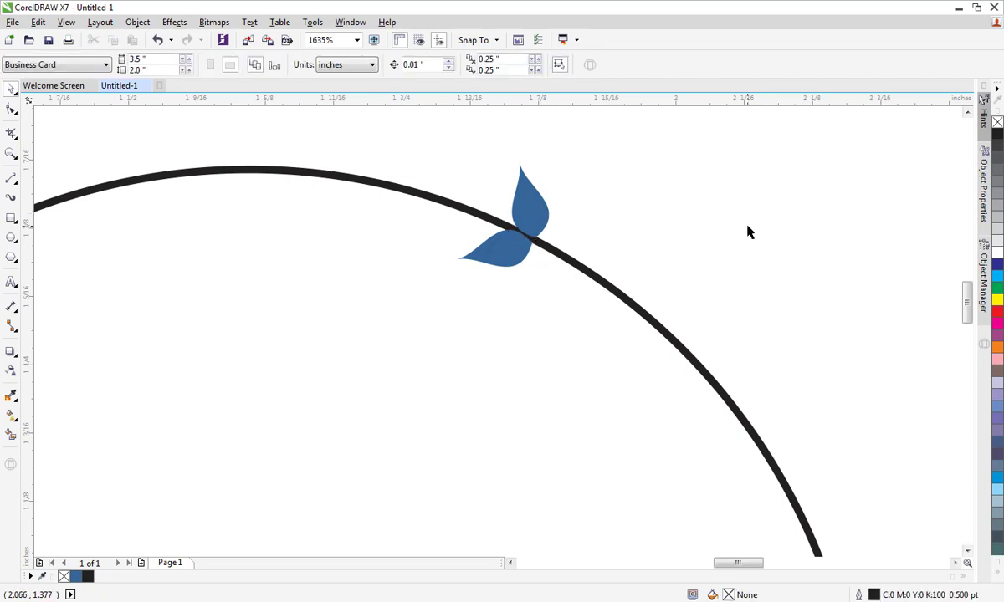
# - Set the petal group's rotation centre at the circle's centre and rotate two successive copies clockwise, to about 52 and 46.7 degrees
pyautogui.scroll(-3, 634, 123)
pyautogui.click(594, 136)
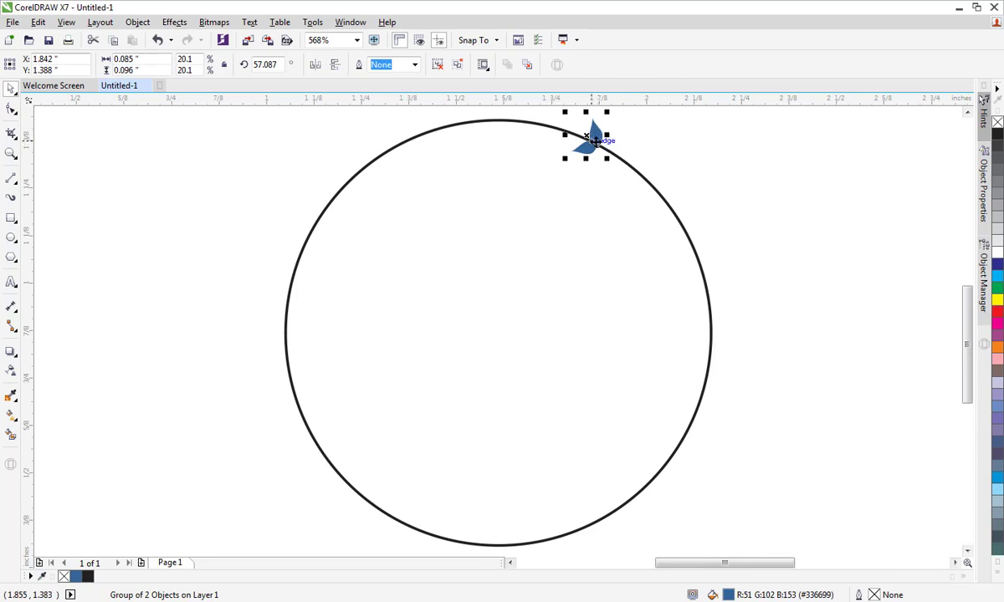
pyautogui.click(595, 138)
pyautogui.moveTo(595, 142); pyautogui.dragTo(527, 310)
pyautogui.moveTo(494, 346); pyautogui.dragTo(497, 333)
pyautogui.moveTo(610, 112); pyautogui.dragTo(627, 125)
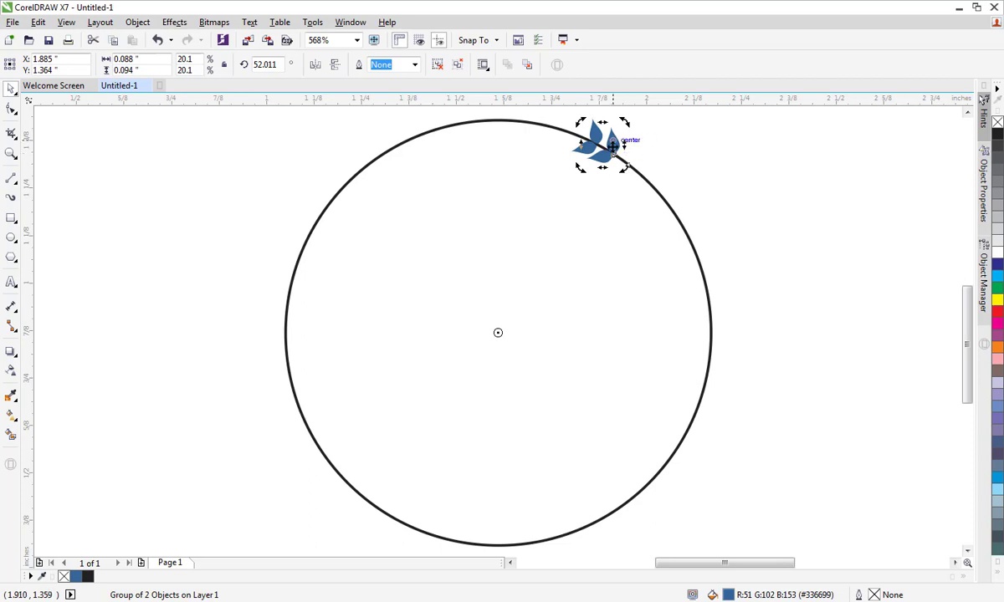
pyautogui.moveTo(627, 125); pyautogui.dragTo(643, 137)
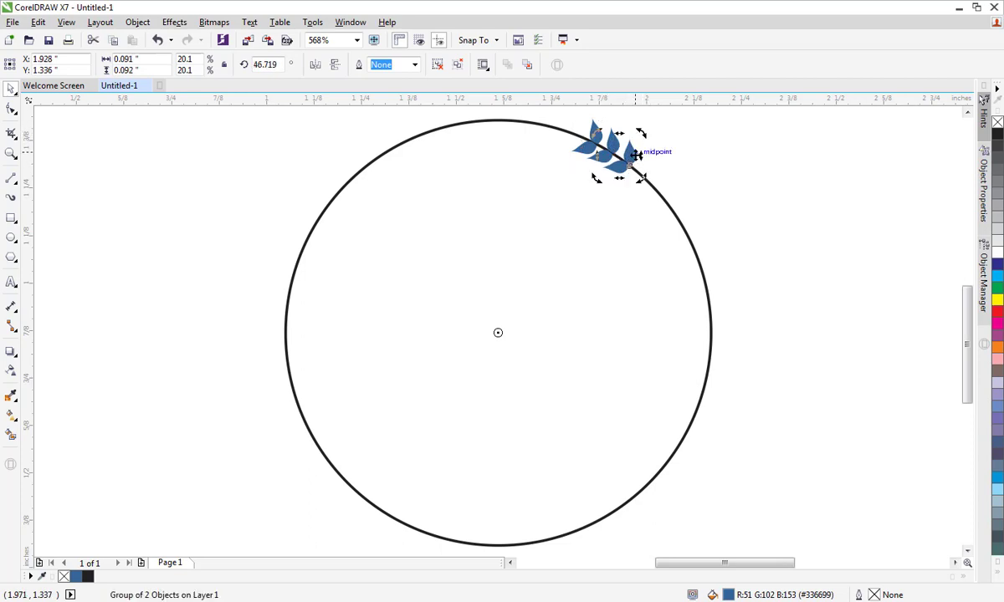
# - Repeat the rotated duplicate of the petal group clockwise down the circle's right side until the last copy reaches about 332.6 degrees
pyautogui.hotkey('ctrl', 'd')
pyautogui.hotkey('ctrl', 'd')
pyautogui.hotkey('ctrl', 'd')
pyautogui.hotkey('ctrl', 'd')
pyautogui.hotkey('ctrl', 'd')
pyautogui.hotkey('ctrl', 'd')
pyautogui.hotkey('ctrl', 'd')
pyautogui.hotkey('ctrl', 'd')
pyautogui.hotkey('ctrl', 'd')
pyautogui.hotkey('ctrl', 'd')
pyautogui.hotkey('ctrl', 'd')
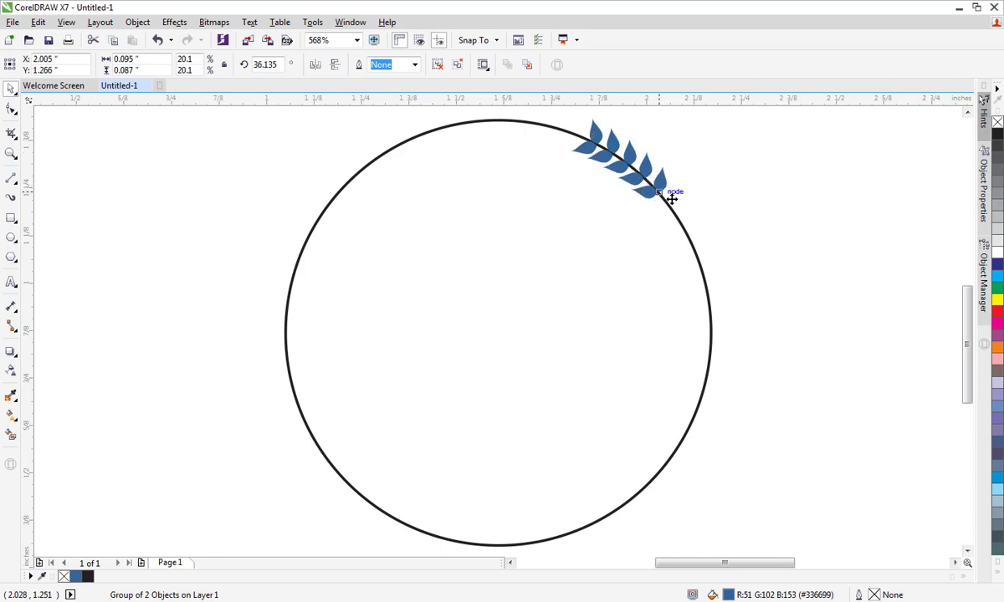
pyautogui.hotkey('ctrl', 'd')
pyautogui.hotkey('ctrl', 'd')
pyautogui.hotkey('ctrl', 'd')
pyautogui.hotkey('ctrl', 'd')
pyautogui.hotkey('ctrl', 'd')
pyautogui.hotkey('ctrl', 'd')
pyautogui.hotkey('ctrl', 'd')
pyautogui.hotkey('ctrl', 'd')
pyautogui.hotkey('ctrl', 'd')
pyautogui.hotkey('ctrl', 'd')
pyautogui.hotkey('ctrl', 'd')
pyautogui.hotkey('ctrl', 'd')
pyautogui.hotkey('ctrl', 'd')
pyautogui.hotkey('ctrl', 'd')
pyautogui.hotkey('ctrl', 'd')
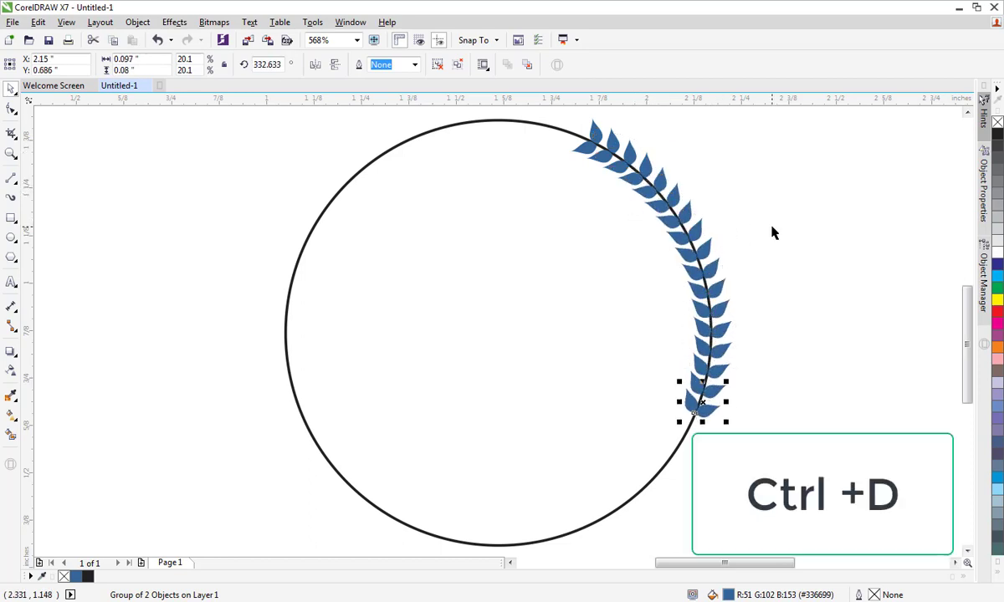
# - Repeat the rotated petal-group duplicate clockwise around the bottom and up the left side until the copies nearly reach the circle's top
pyautogui.hotkey('ctrl', 'd')
pyautogui.hotkey('ctrl', 'd')
pyautogui.hotkey('ctrl', 'd')
pyautogui.hotkey('ctrl', 'd')
pyautogui.hotkey('ctrl', 'd')
pyautogui.hotkey('ctrl', 'd')
pyautogui.hotkey('ctrl', 'd')
pyautogui.hotkey('ctrl', 'd')
pyautogui.hotkey('ctrl', 'd')
pyautogui.hotkey('ctrl', 'd')
pyautogui.hotkey('ctrl', 'd')
pyautogui.hotkey('ctrl', 'd')
pyautogui.hotkey('ctrl', 'd')
pyautogui.hotkey('ctrl', 'd')
pyautogui.hotkey('ctrl', 'd')
pyautogui.hotkey('ctrl', 'd')
pyautogui.hotkey('ctrl', 'd')
pyautogui.hotkey('ctrl', 'd')
pyautogui.hotkey('ctrl', 'd')
pyautogui.hotkey('ctrl', 'd')
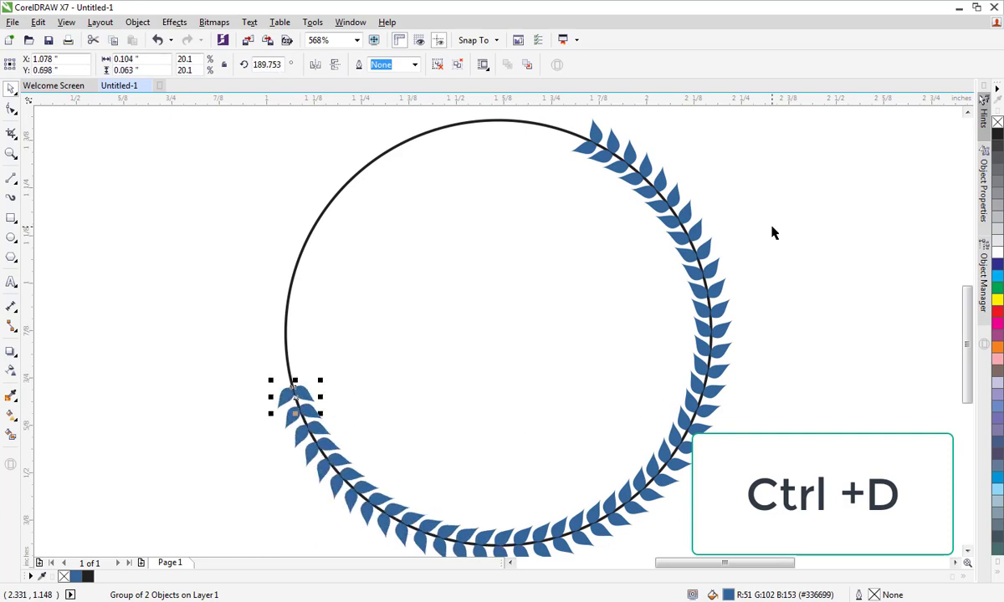
pyautogui.hotkey('ctrl', 'd')
pyautogui.hotkey('ctrl', 'd')
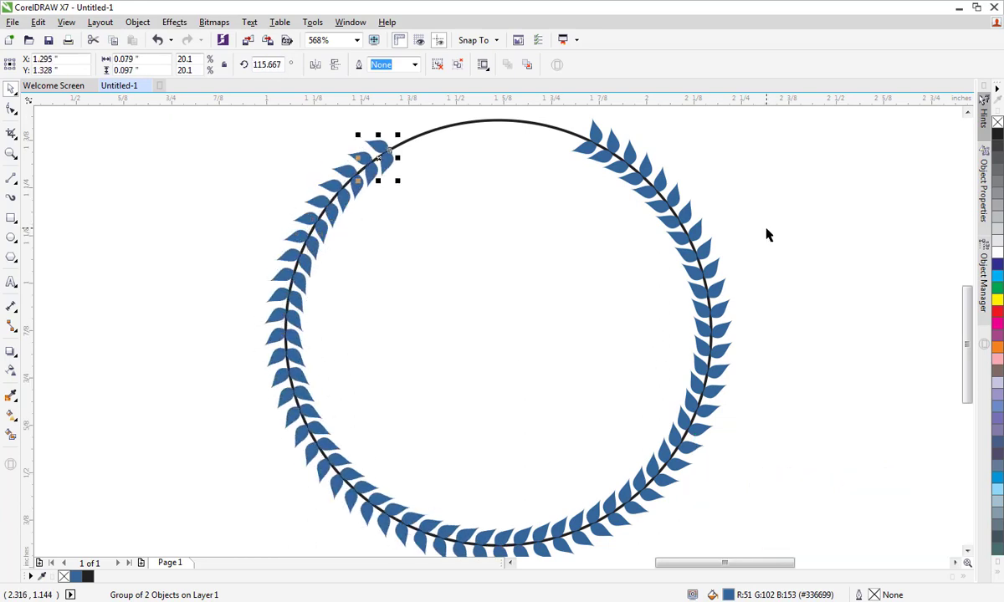
pyautogui.hotkey('ctrl', 'd')
pyautogui.click(730, 245)
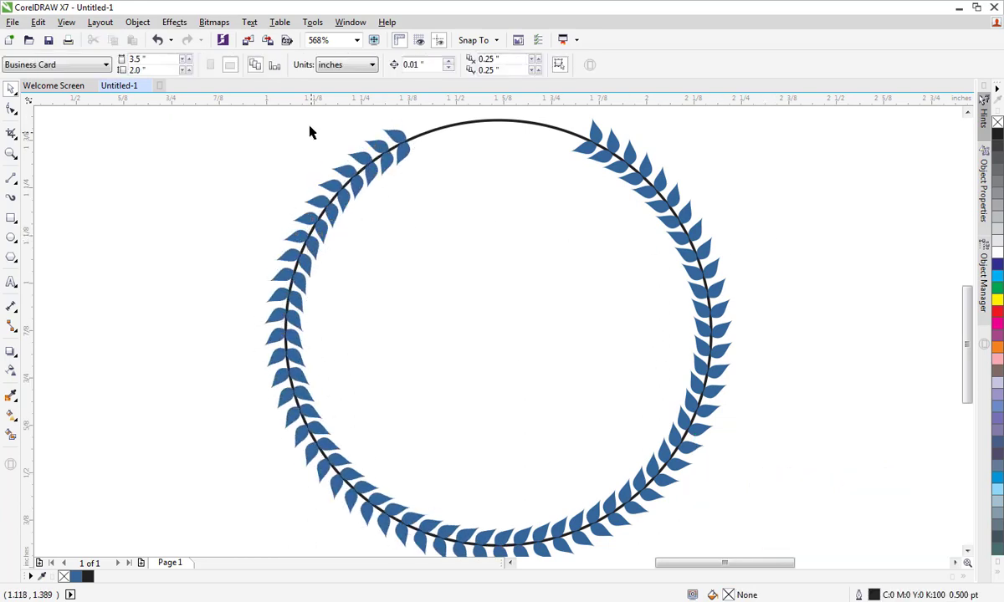
# - Delete all petal groups on the circle's left half and the one nearest the bottom centre, keeping the right-hand branch
pyautogui.moveTo(215, 116); pyautogui.dragTo(536, 537)
pyautogui.press('Delete')
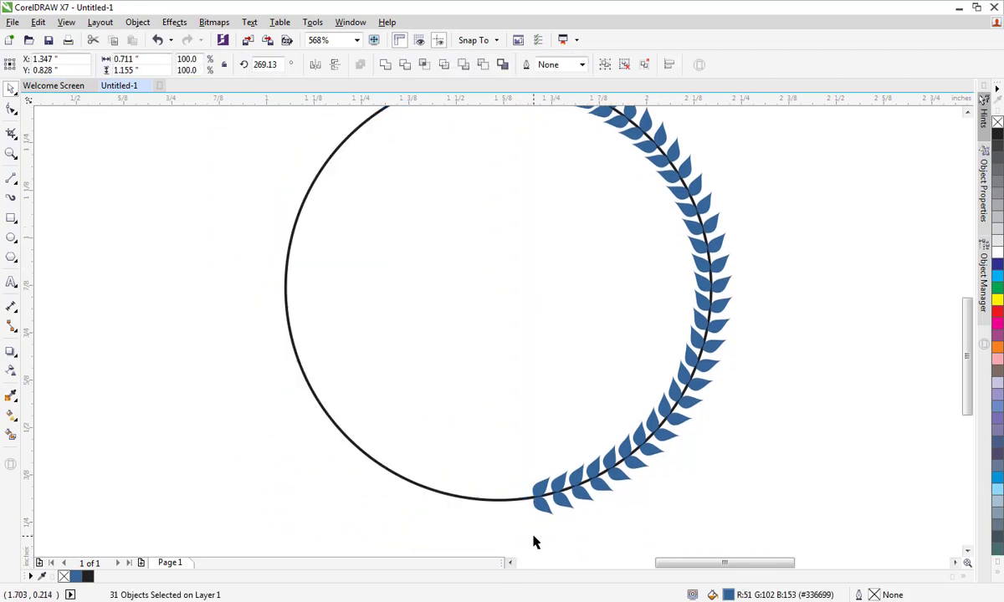
pyautogui.click(543, 501)
pyautogui.press('Delete')
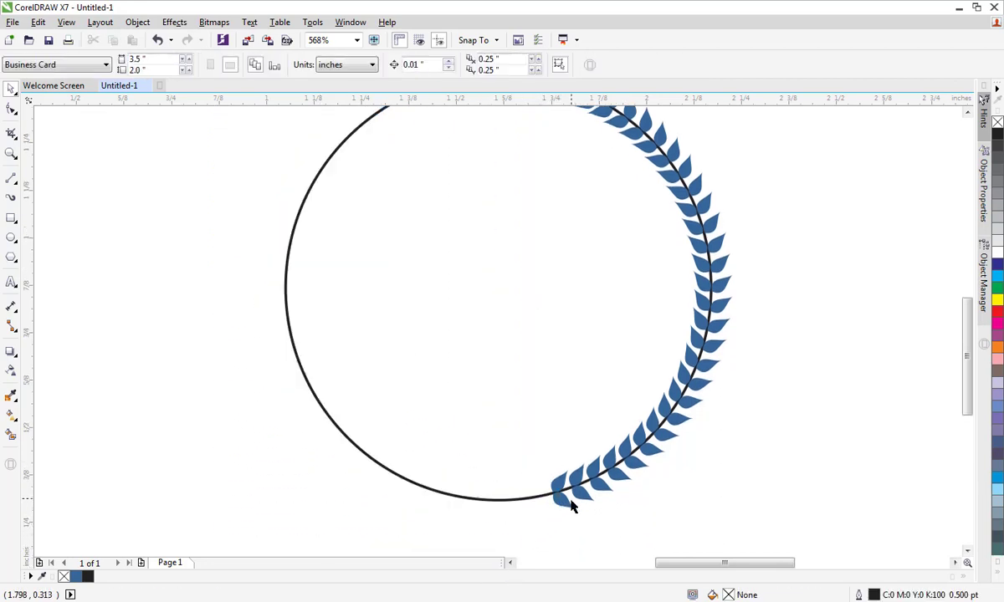
# - Mirror a copy of the right-hand petal branch horizontally and place it on the circle's left side at X 1.232, Y 0.852 inches
pyautogui.hscroll(3, 968, 329)
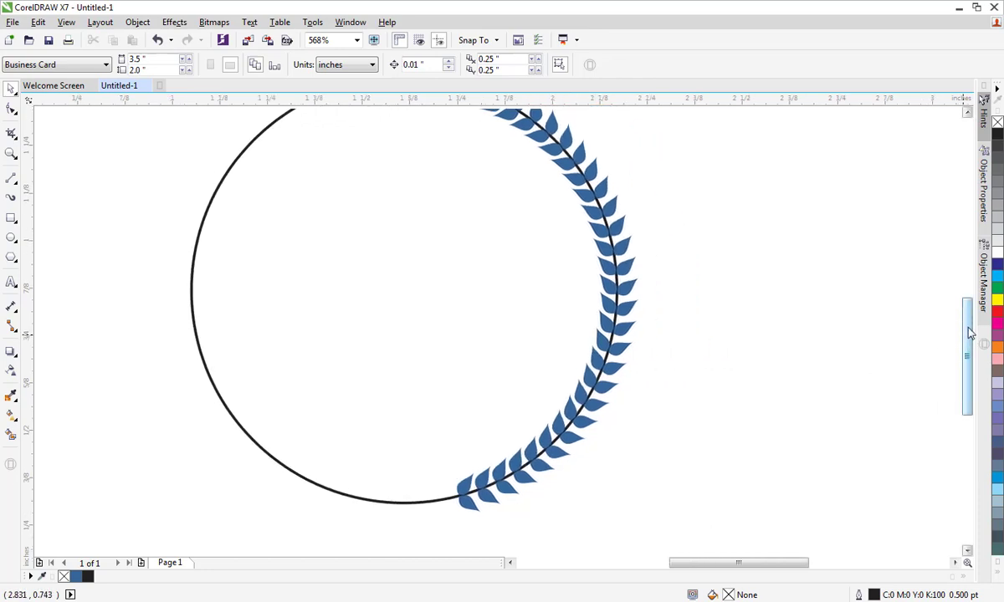
pyautogui.moveTo(968, 332)
pyautogui.mouseDown()
pyautogui.moveTo(967, 306)
pyautogui.moveTo(968, 326)
pyautogui.mouseUp()
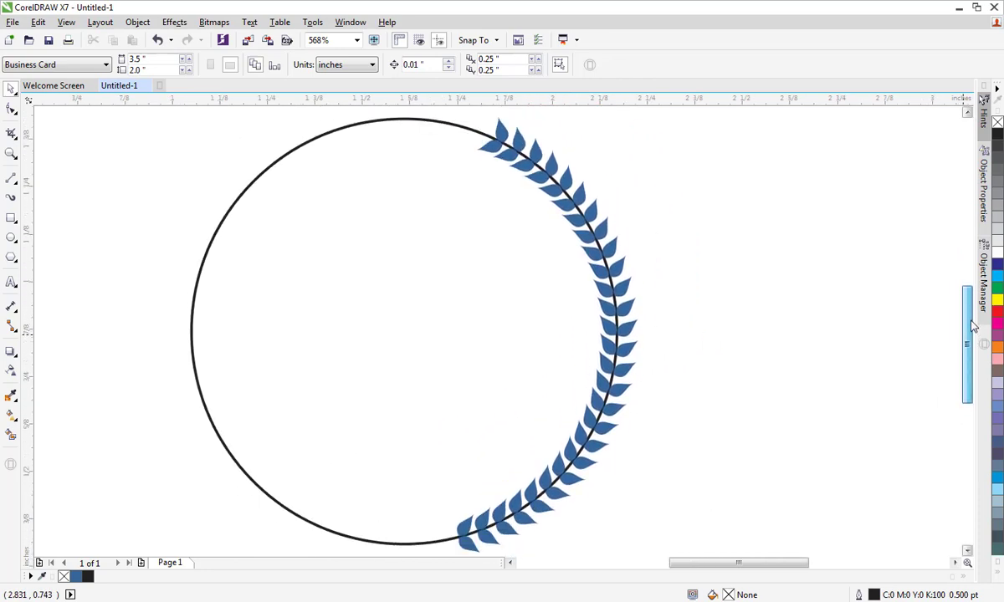
pyautogui.moveTo(715, 118); pyautogui.dragTo(423, 530)
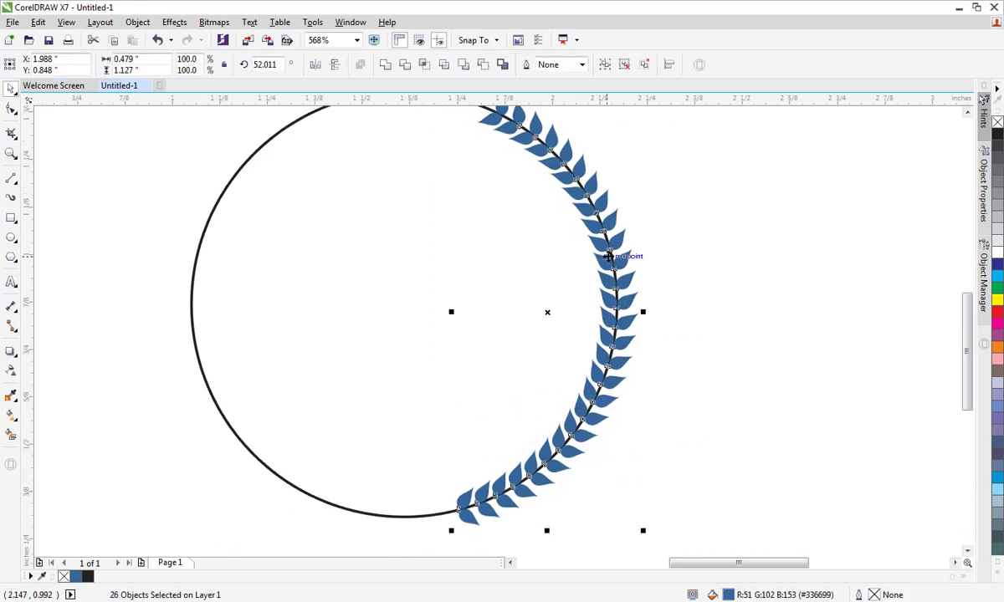
pyautogui.press('F4')
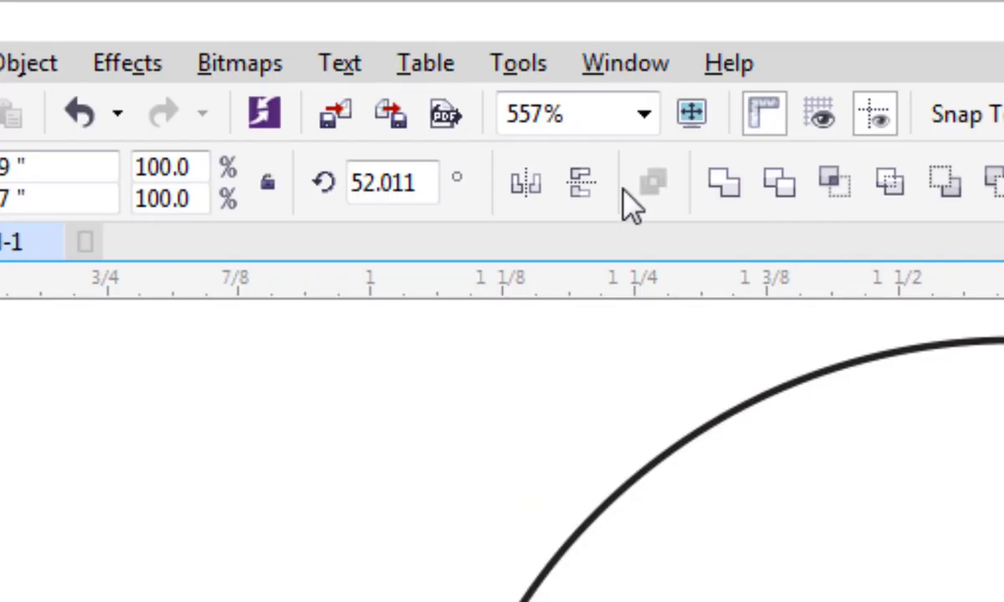
pyautogui.click(529, 186)
pyautogui.moveTo(586, 318); pyautogui.dragTo(181, 301)
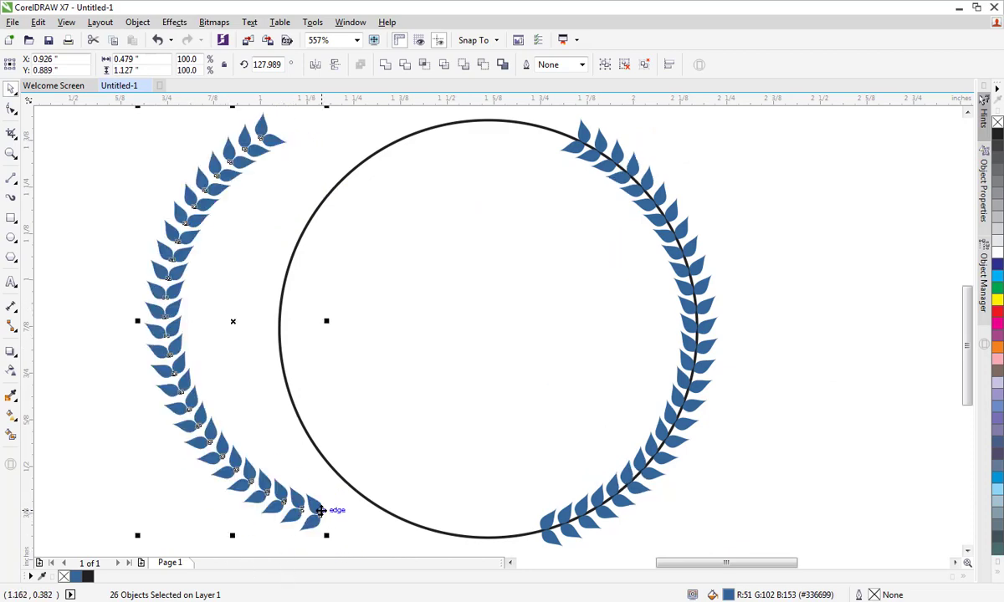
pyautogui.moveTo(331, 511); pyautogui.dragTo(436, 525)
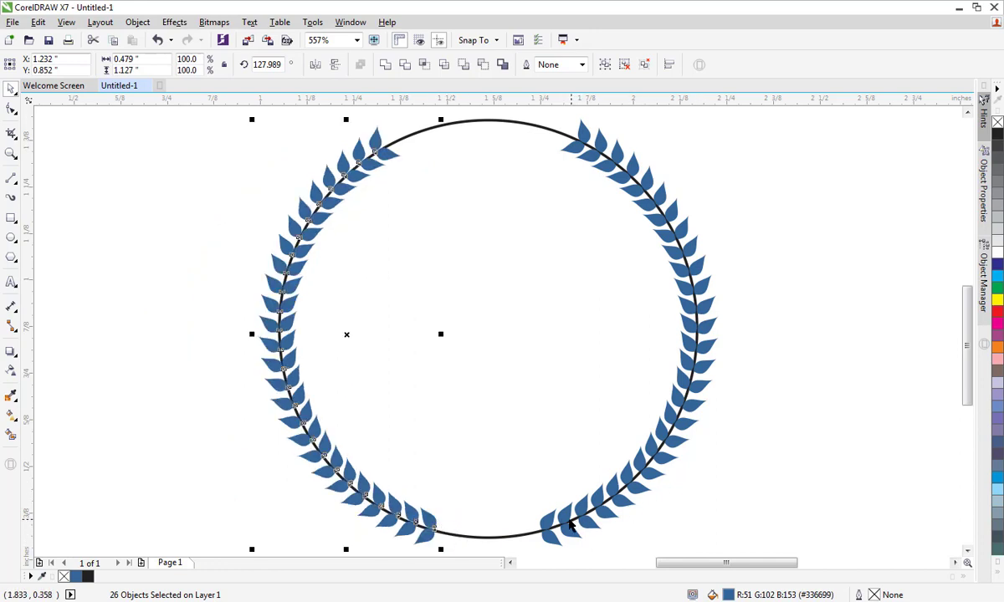
pyautogui.click(531, 444)
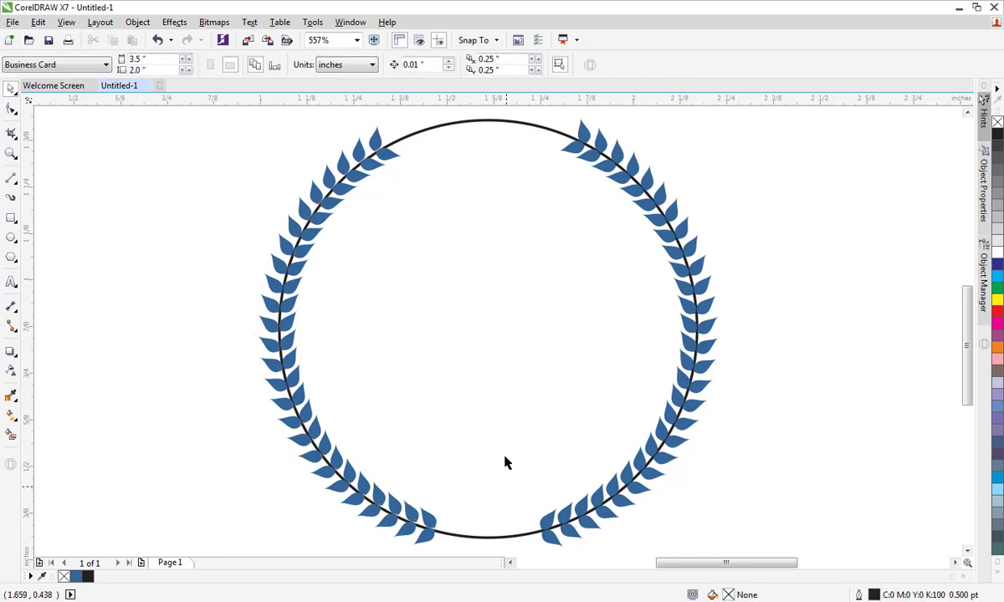
# - Add a concentric copy of the circle scaled to 95.2 percent, 1.066 inches in diameter
pyautogui.click(506, 456)
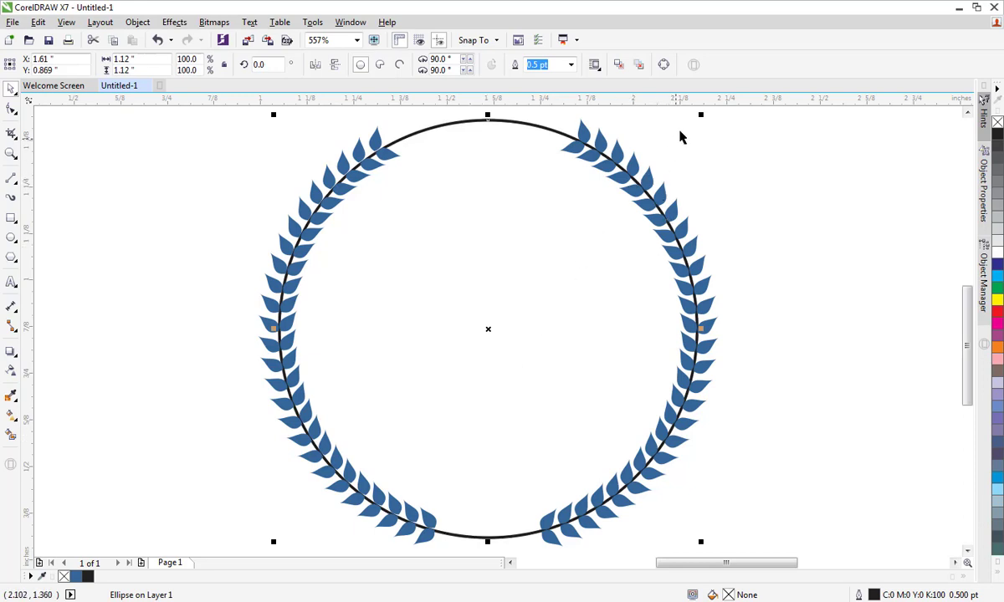
pyautogui.moveTo(700, 115); pyautogui.dragTo(690, 120)
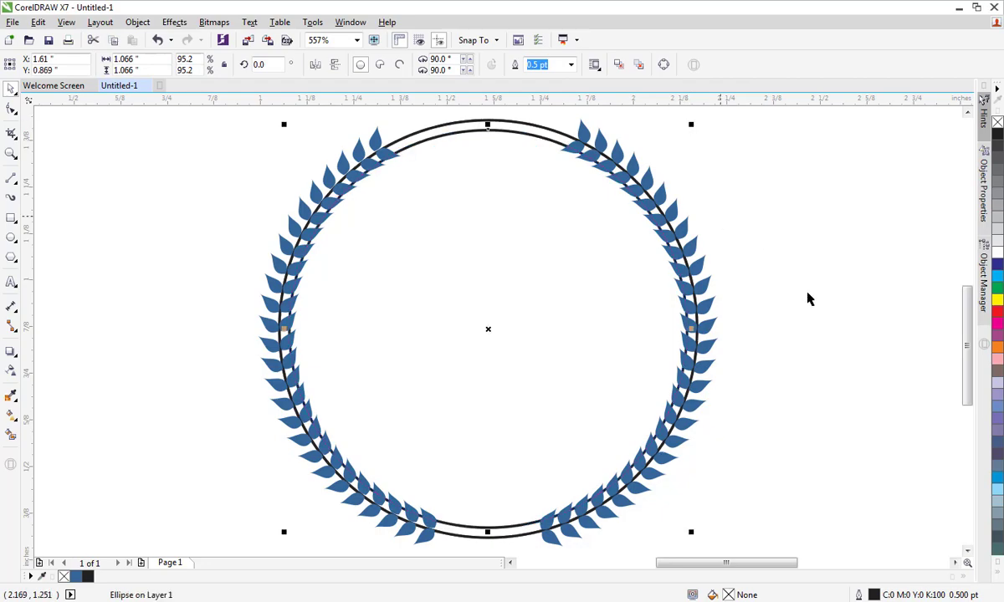
pyautogui.click(849, 354)
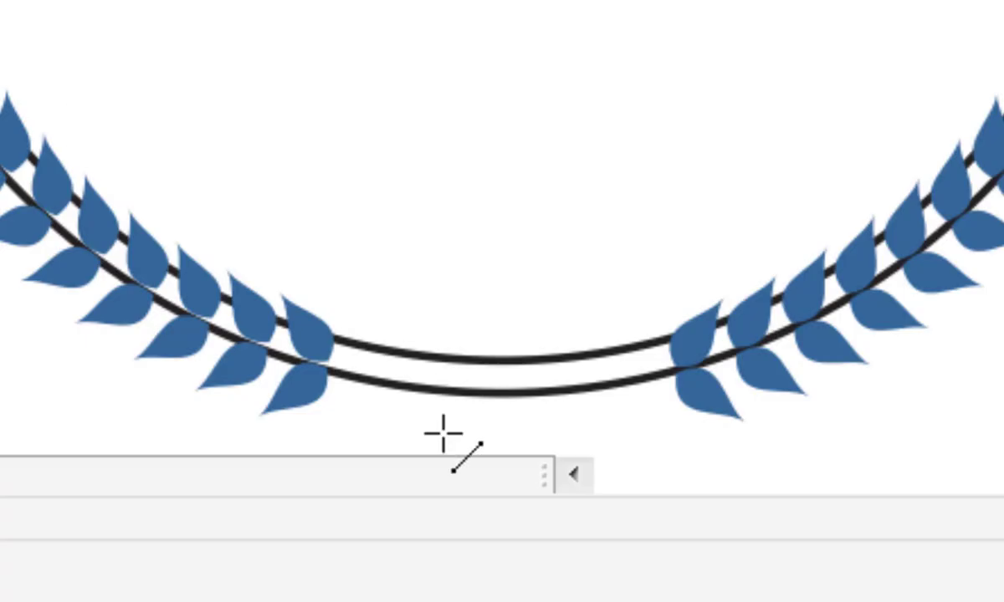
# - Draw two short lines joining the concentric circles at the bottom, one beside each branch end
pyautogui.moveTo(448, 524); pyautogui.dragTo(453, 543)
pyautogui.moveTo(379, 410); pyautogui.dragTo(360, 376)
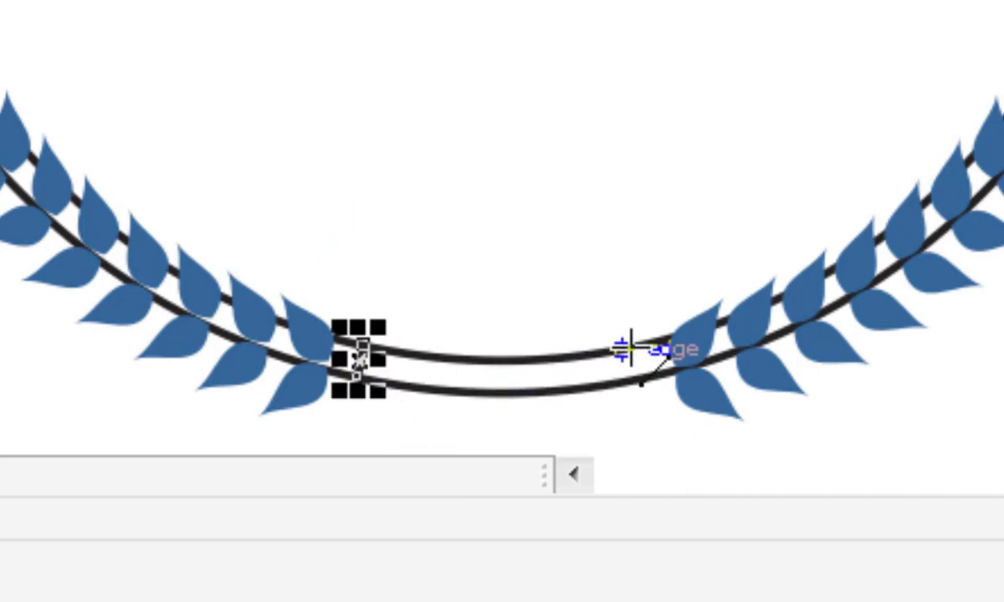
pyautogui.moveTo(627, 347); pyautogui.dragTo(633, 382)
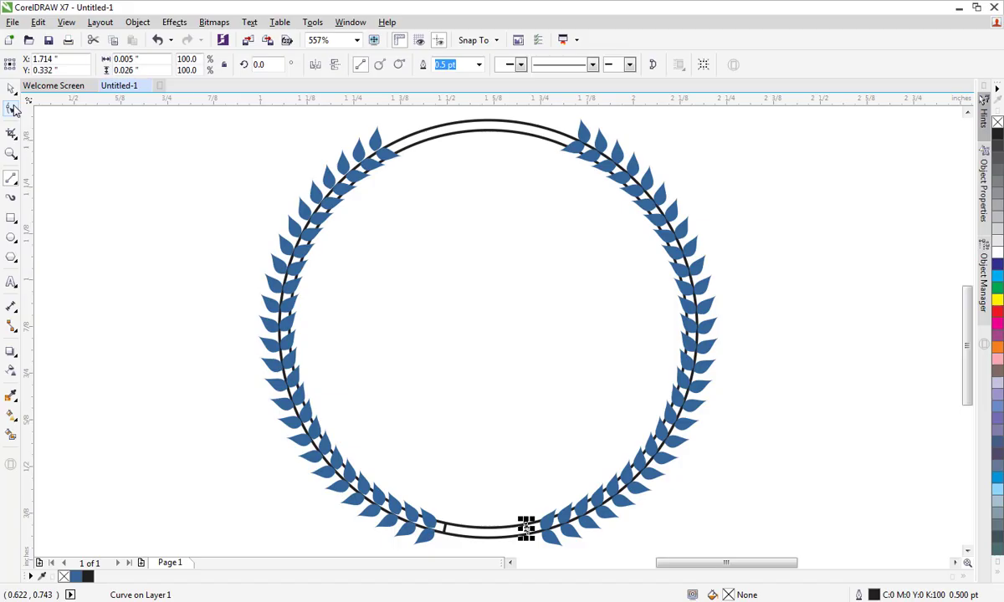
pyautogui.press('space')
pyautogui.press('Escape')
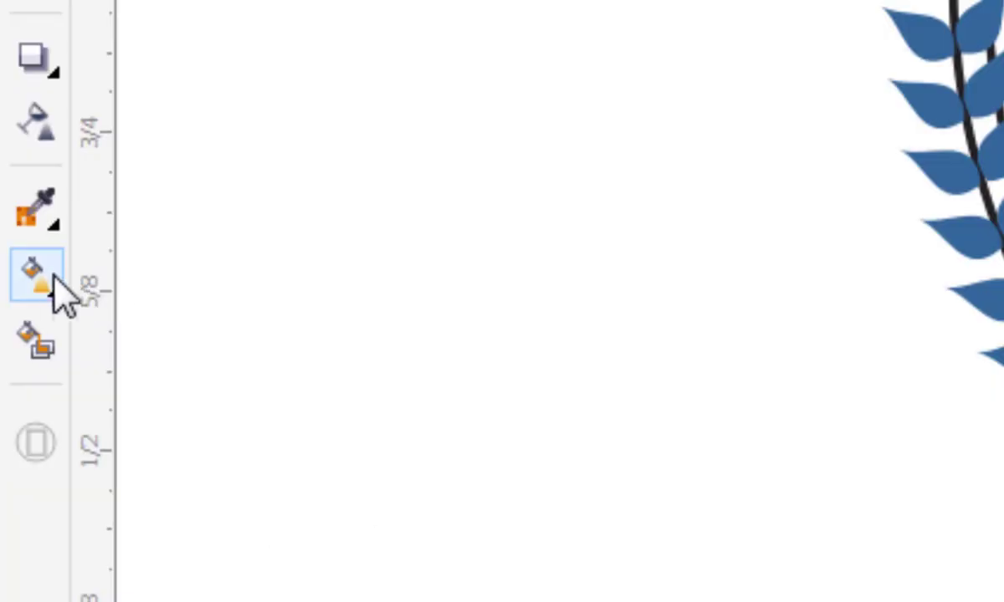
# - Smart-fill the area enclosed by the two circles and the short bottom lines with blue #336699
pyautogui.click(13, 437)
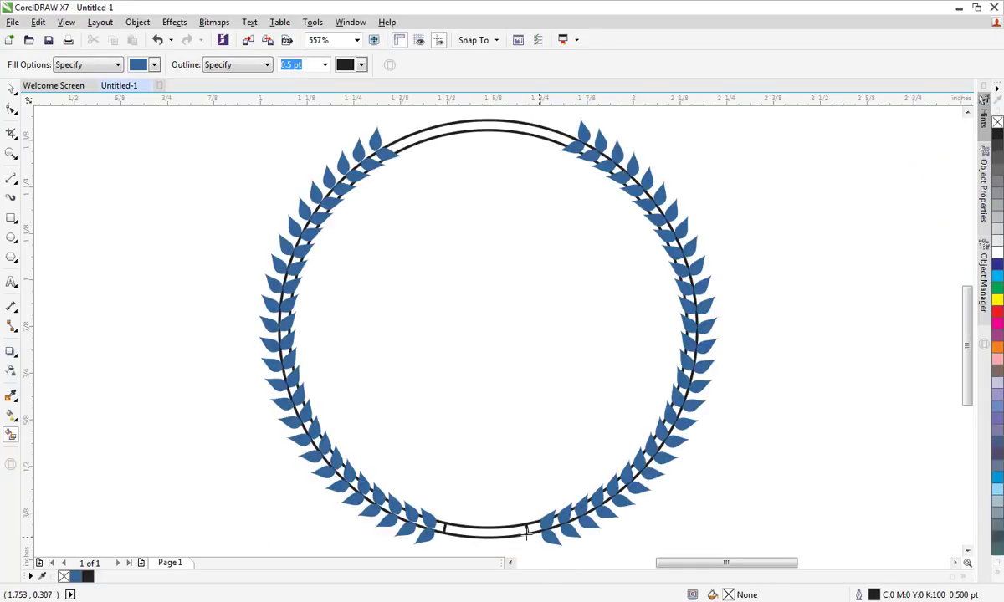
pyautogui.click(519, 529)
pyautogui.click(10, 90)
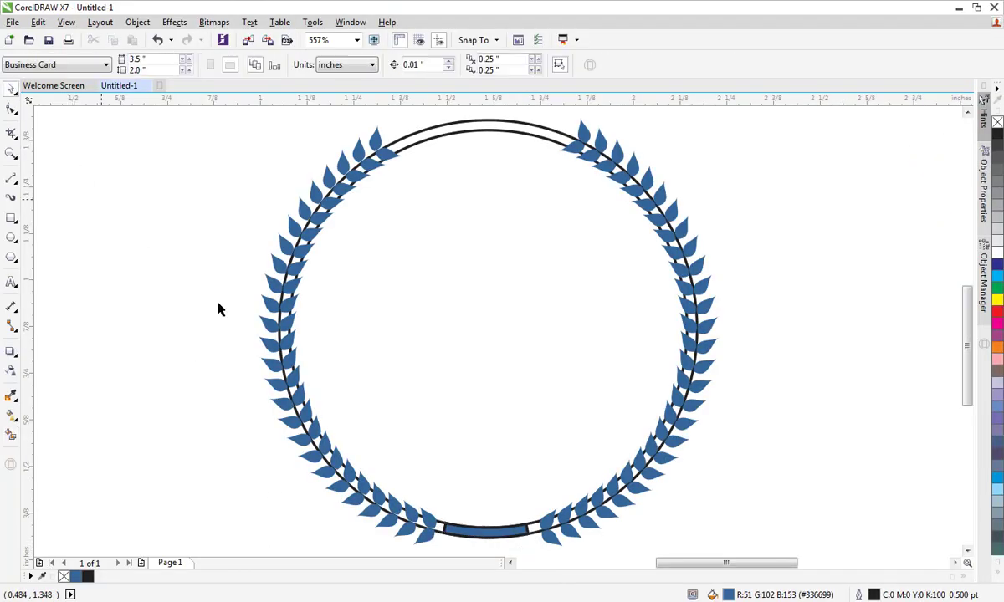
# - Scale the inner circle down to 80.9 percent about its centre and add a concentric copy scaled to 75.5 percent
pyautogui.click(530, 529)
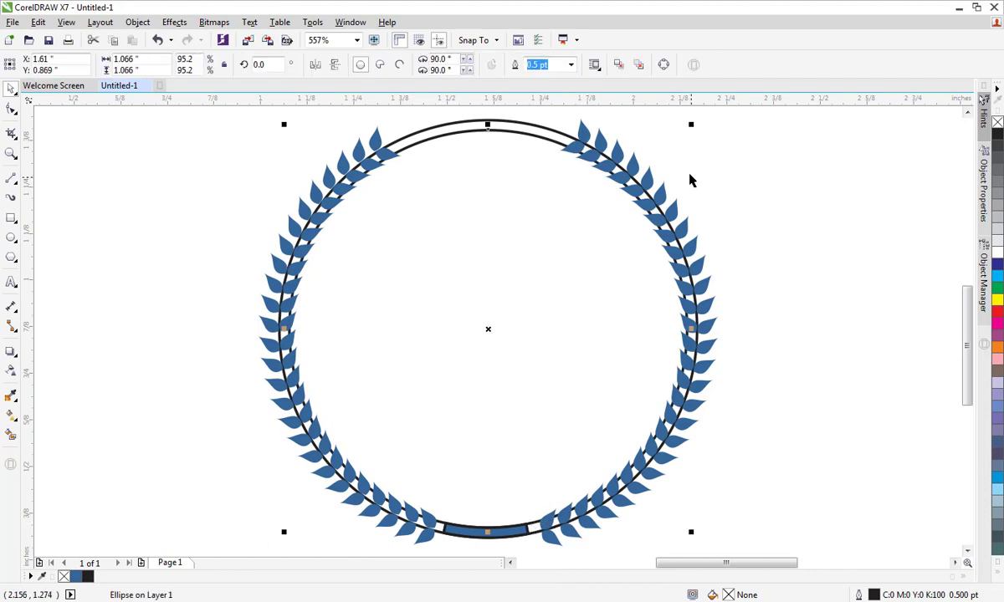
pyautogui.moveTo(692, 126); pyautogui.dragTo(659, 138)
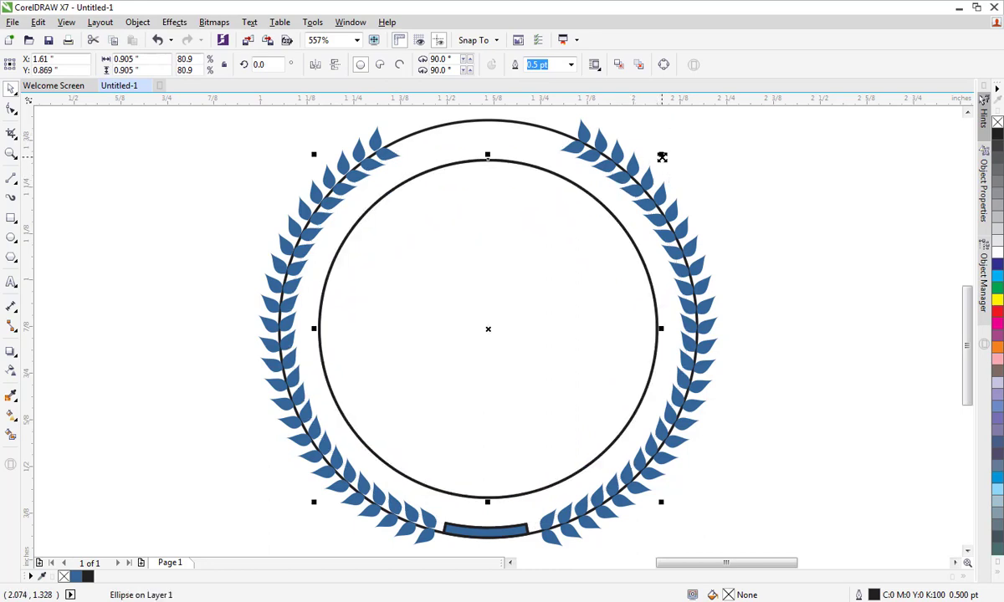
pyautogui.moveTo(661, 156)
pyautogui.mouseDown()
pyautogui.moveTo(575, 192)
pyautogui.moveTo(652, 147)
pyautogui.mouseUp()
pyautogui.click(601, 258)
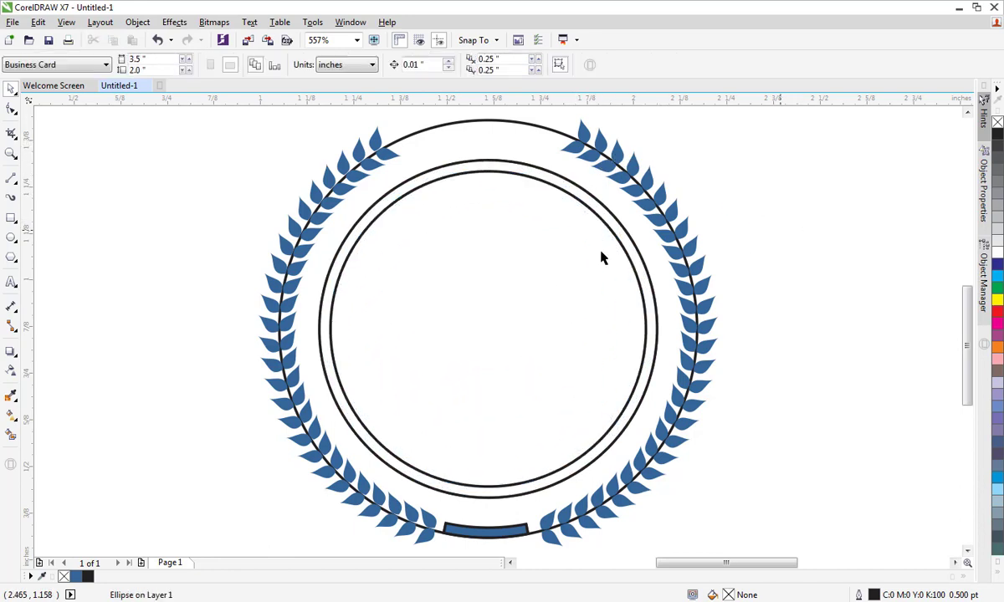
# - Smart-fill the ring between the two inner circles with blue #336699
pyautogui.click(12, 437)
pyautogui.click(591, 197)
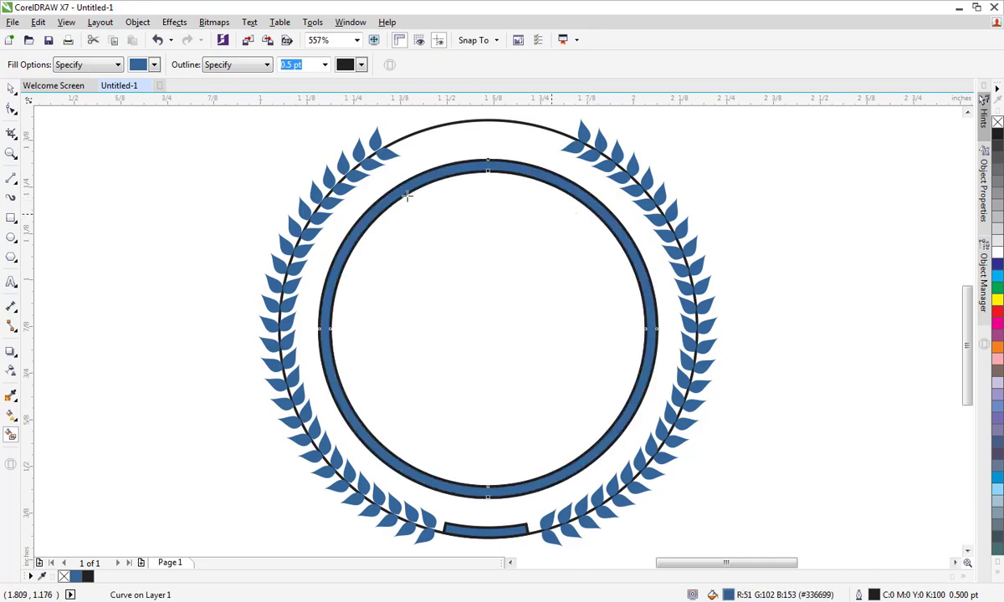
pyautogui.click(10, 89)
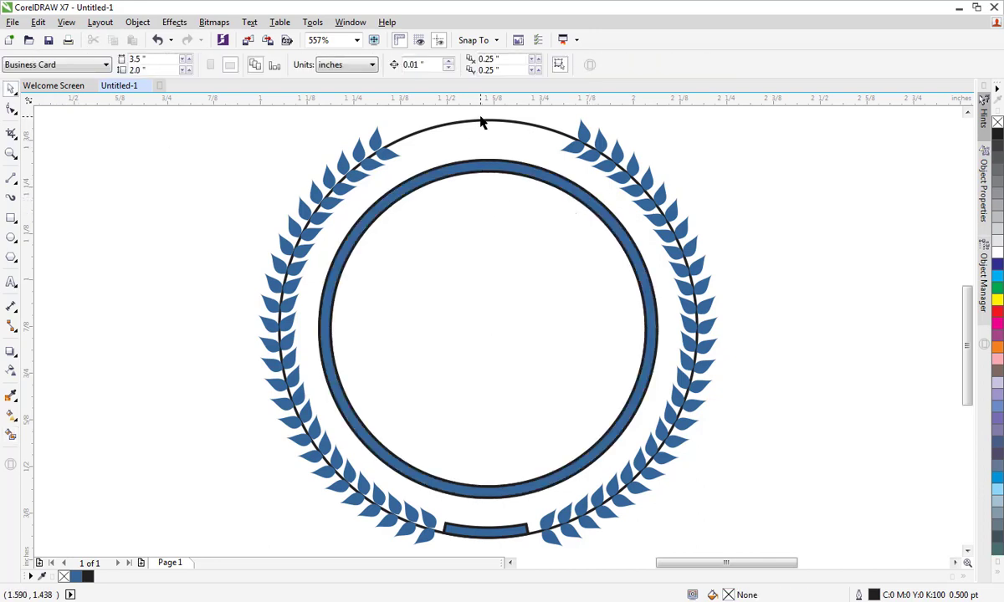
# - Delete the outermost circle running through the petals and remove the blue ring's outline
pyautogui.click(482, 122)
pyautogui.press('Delete')
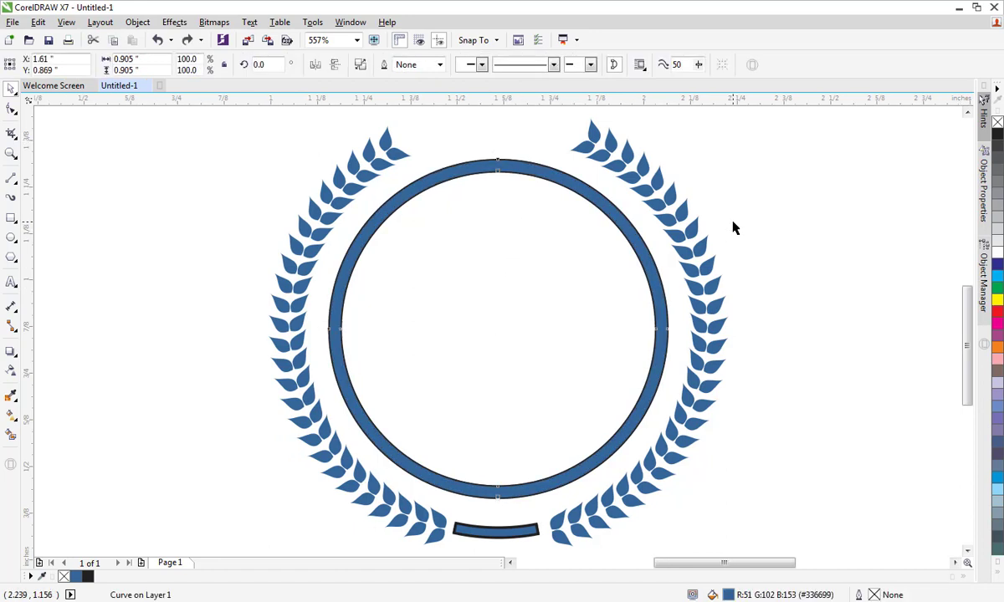
pyautogui.click(733, 227)
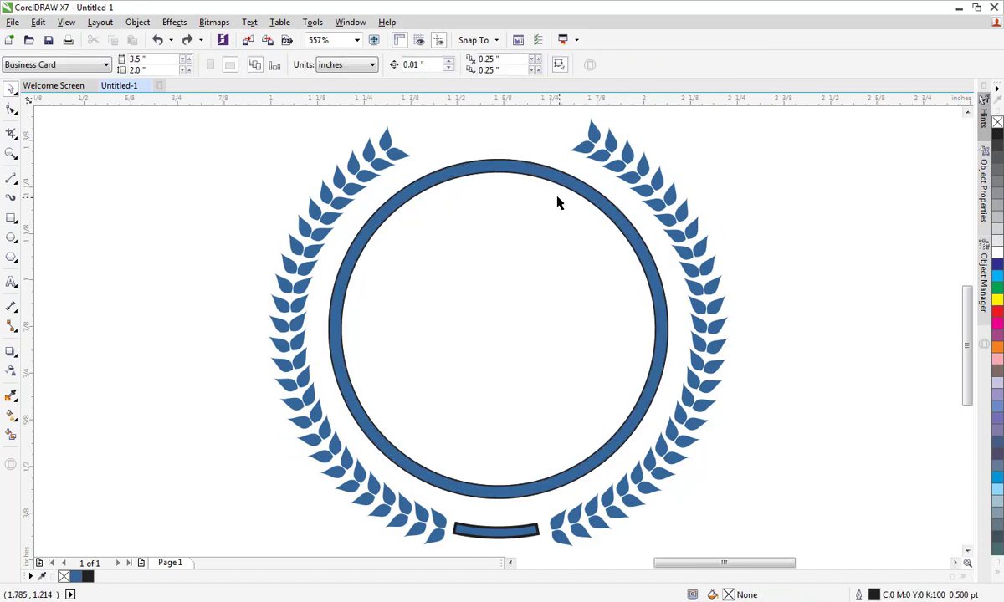
# - Nudge the blue ring down 0.01 inch and delete the larger black circle exposed behind it
pyautogui.click(529, 173)
pyautogui.press('Down')
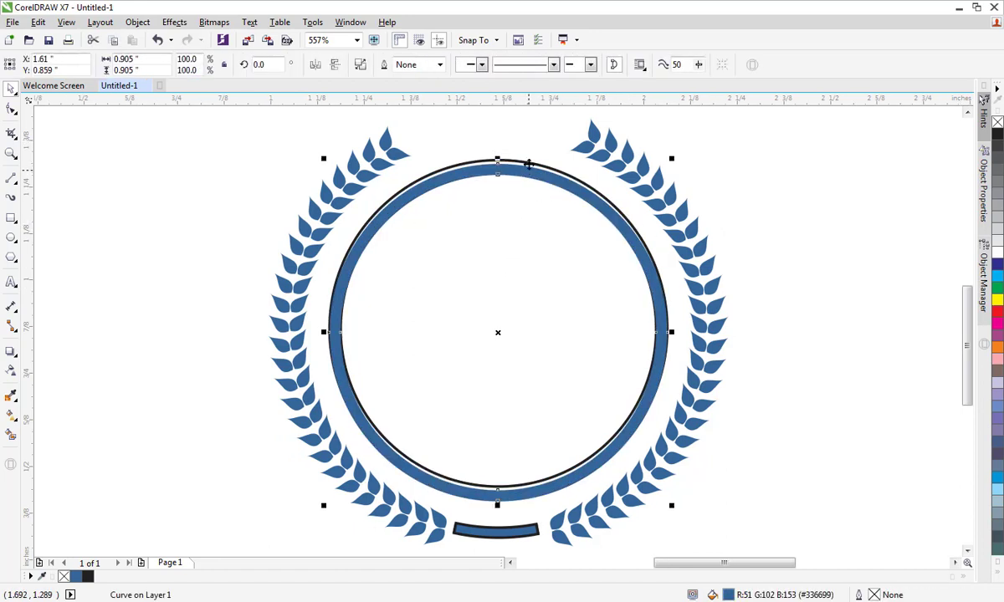
pyautogui.click(542, 140)
pyautogui.click(536, 165)
pyautogui.press('Delete')
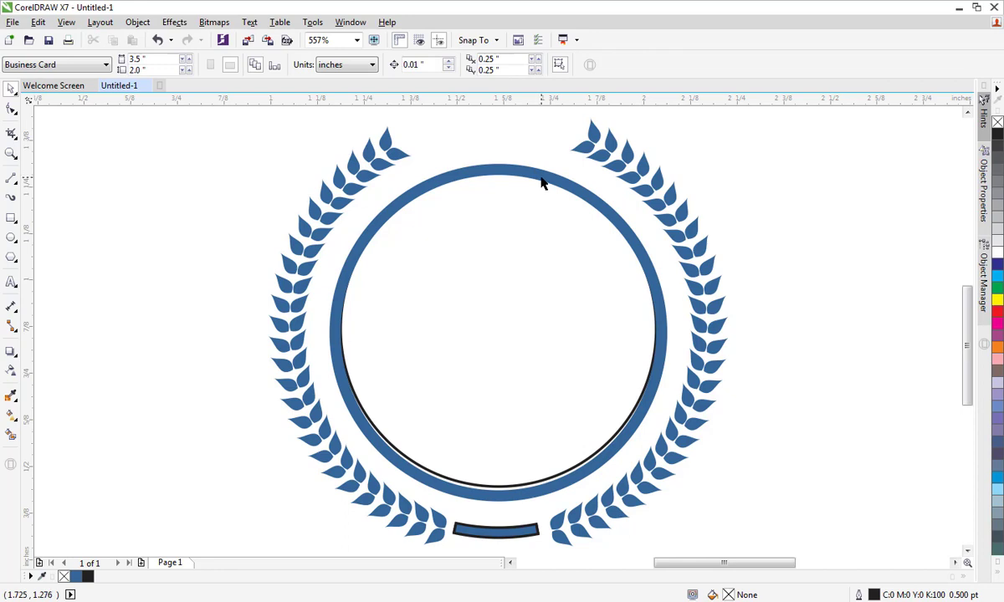
# - Nudge the blue ring up to expose and delete the smaller black circle, and return the ring to Y 0.869 inches
pyautogui.click(542, 184)
pyautogui.press('Up')
pyautogui.press('Up')
pyautogui.click(540, 175)
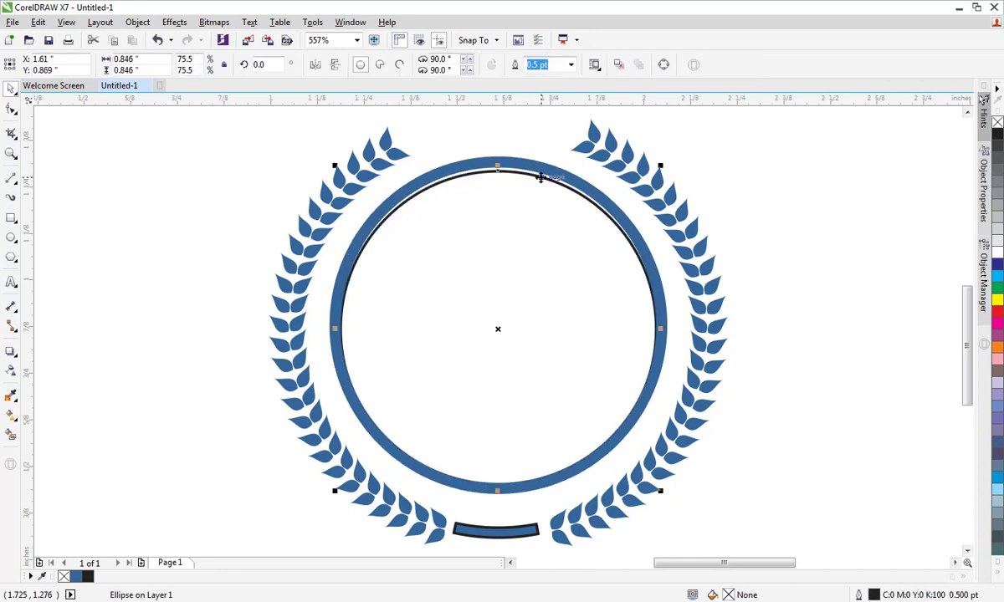
pyautogui.press('Delete')
pyautogui.click(539, 168)
pyautogui.press('Down')
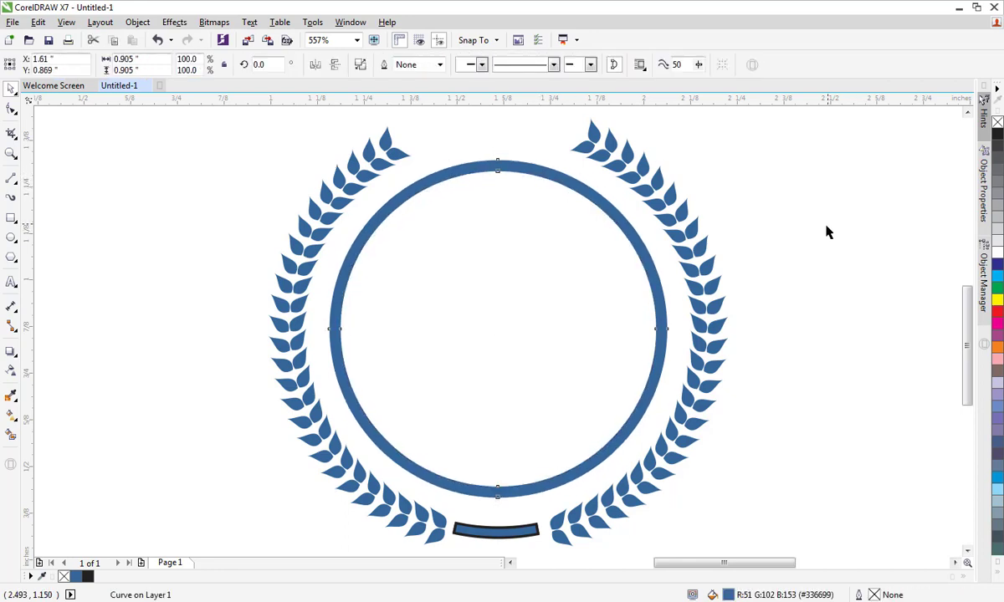
pyautogui.click(825, 241)
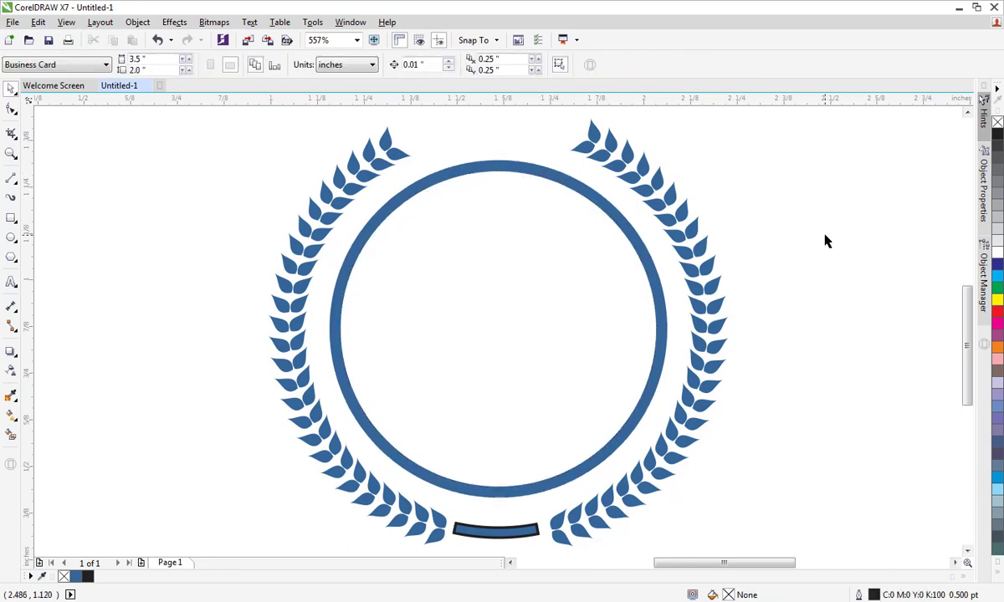
# - Remove the outline of the curved base band, nudge it up to delete the exposed black lines, and return it to Y 0.329 inches
pyautogui.click(536, 534)
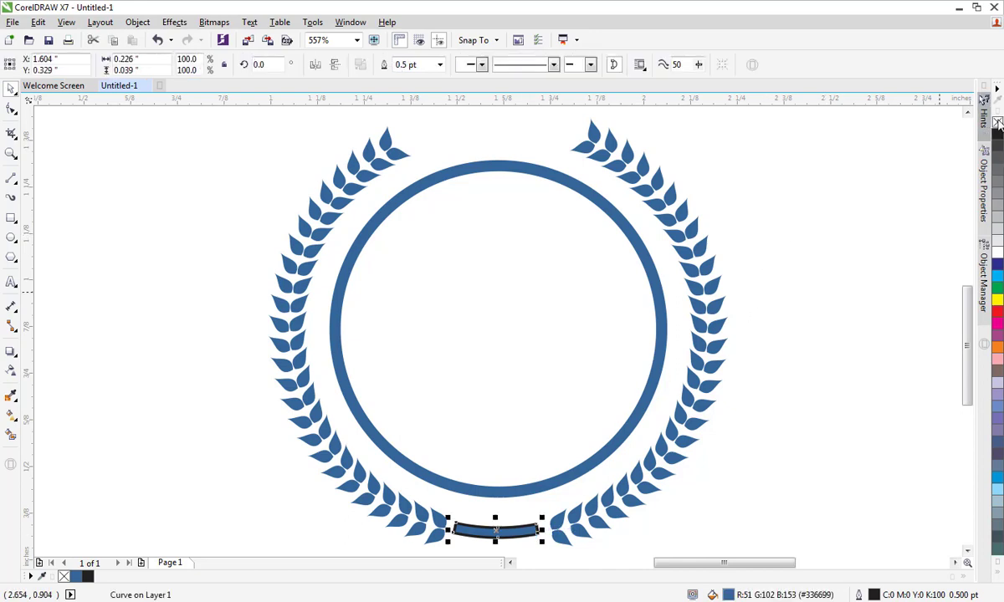
pyautogui.click(911, 232)
pyautogui.click(533, 534)
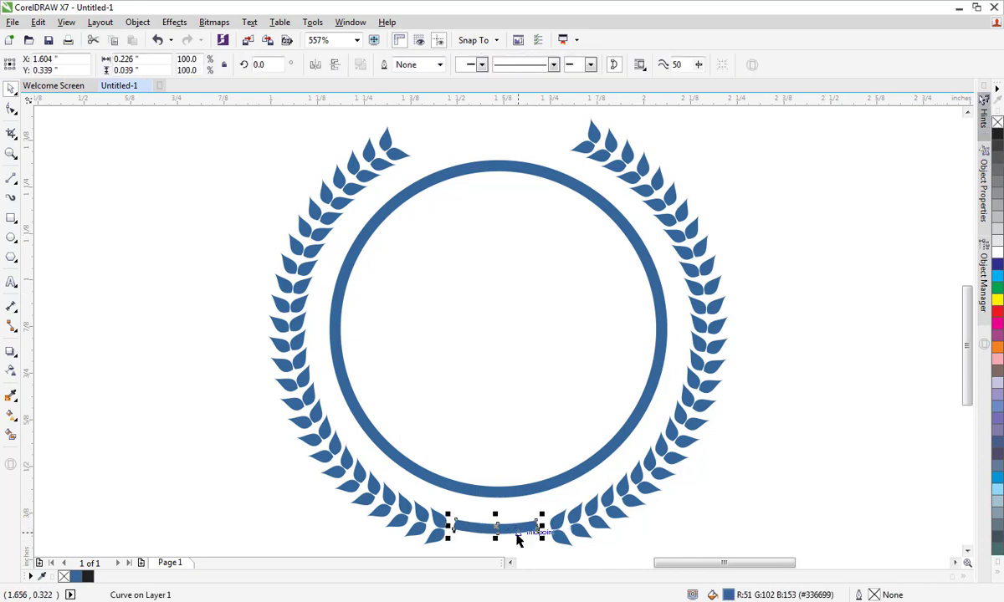
pyautogui.click(535, 541)
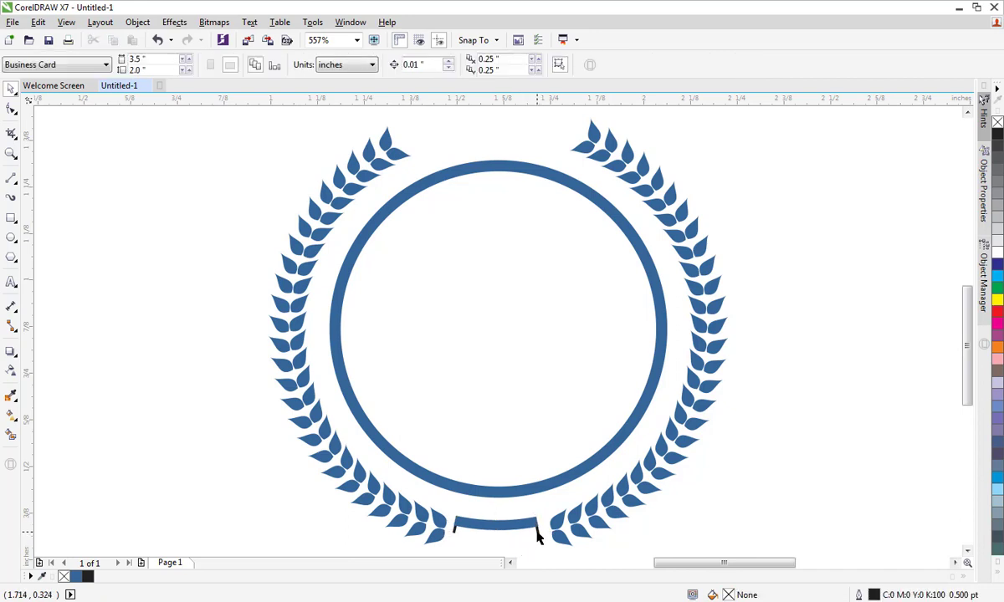
pyautogui.click(473, 529)
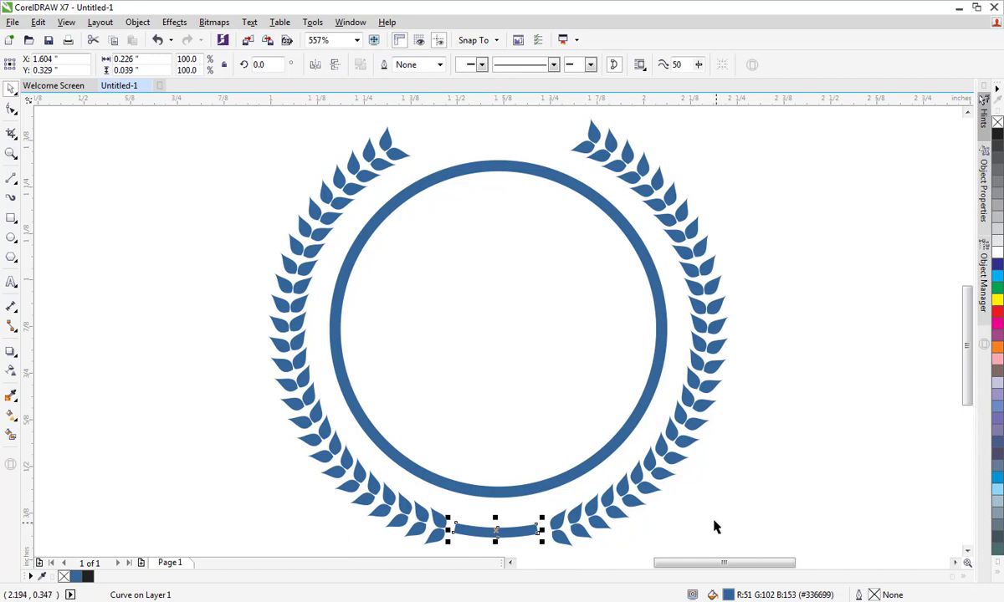
pyautogui.click(703, 539)
# - Draw two parallel slanted lines about 0.2 inch wide and 0.75 inch tall in the empty area beside the wreath
pyautogui.click(11, 178)
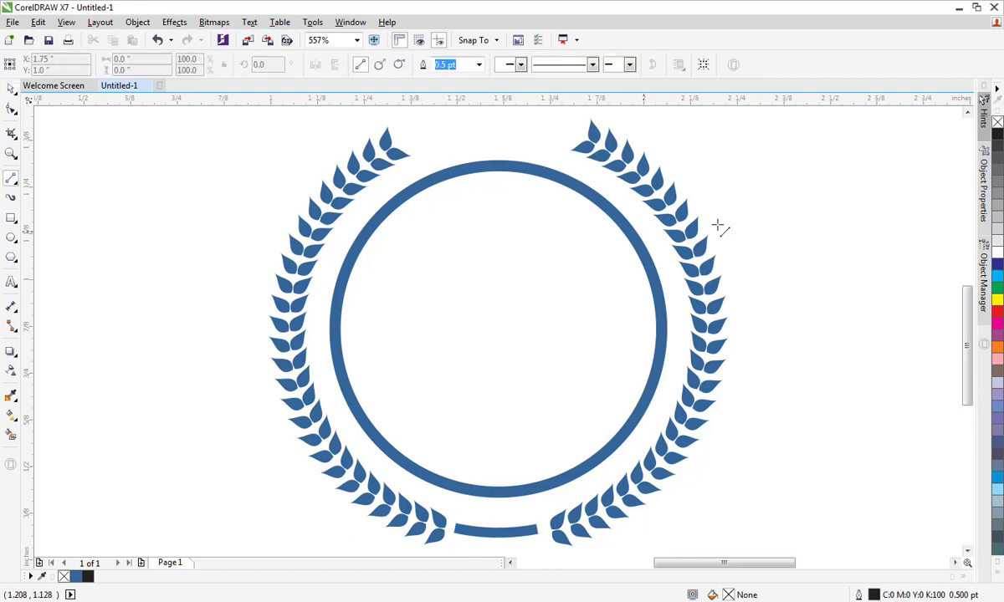
pyautogui.moveTo(690, 563); pyautogui.dragTo(727, 564)
pyautogui.click(711, 215)
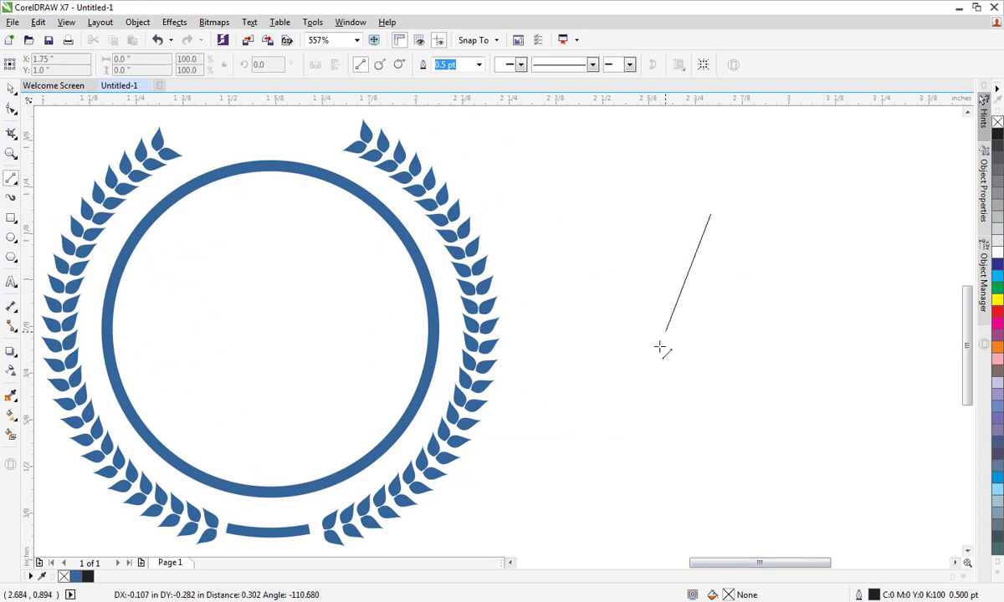
pyautogui.click(621, 491)
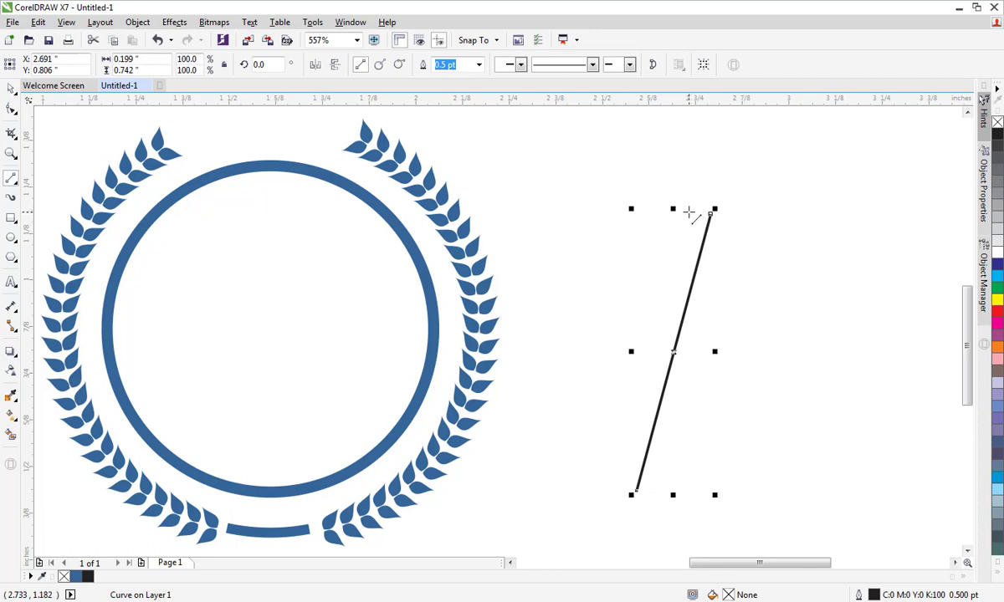
pyautogui.click(688, 214)
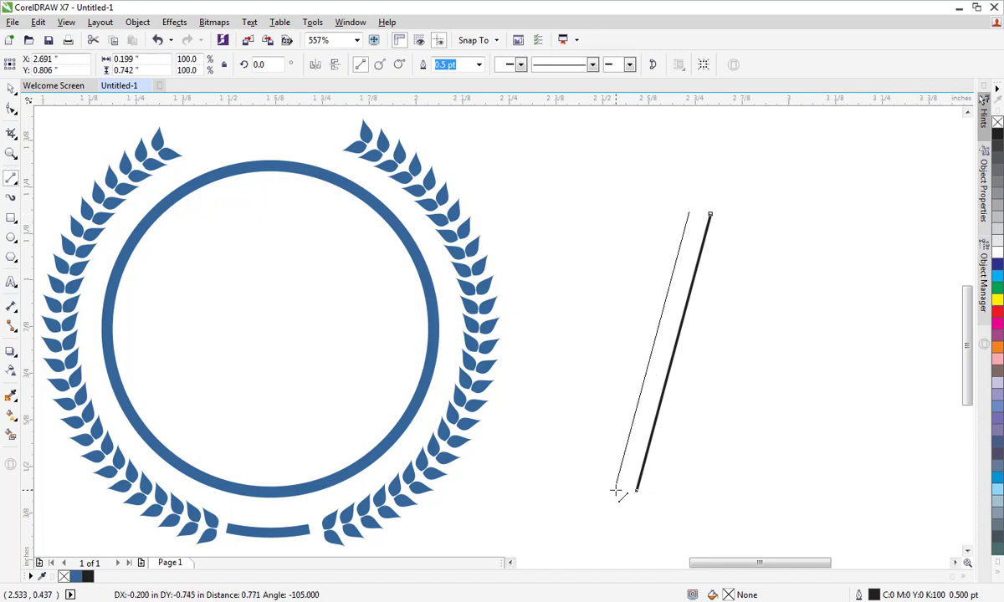
pyautogui.click(617, 492)
# - Close both ends of the two slanted lines with short connecting lines to form a narrow bar
pyautogui.click(616, 491)
pyautogui.click(635, 492)
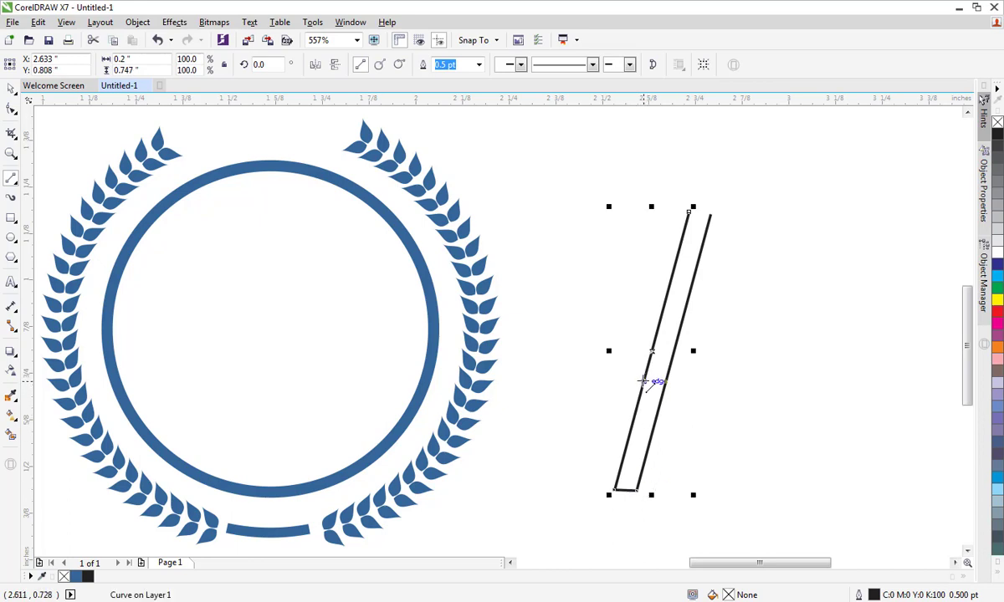
pyautogui.click(692, 211)
pyautogui.click(710, 215)
pyautogui.click(12, 88)
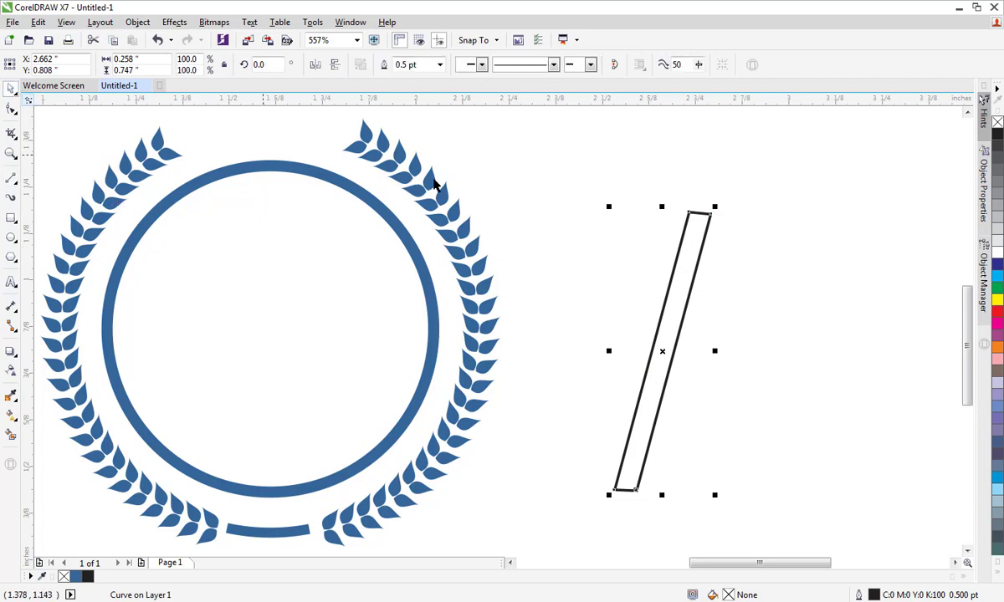
pyautogui.click(630, 265)
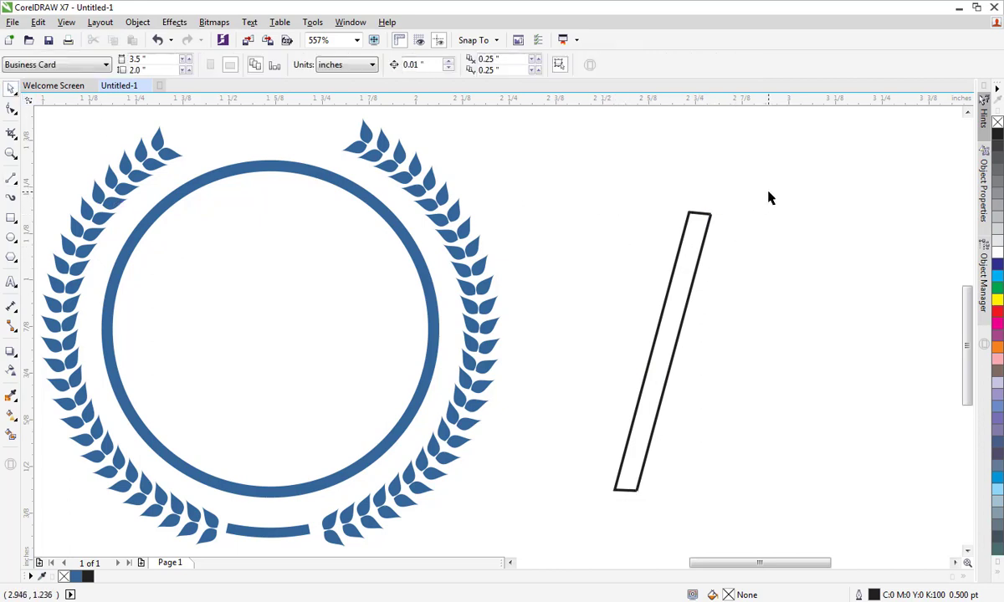
# - Duplicate the whole slanted bar and place the copy beside it at X 2.748, Y 0.801 inches
pyautogui.moveTo(780, 175); pyautogui.dragTo(575, 508)
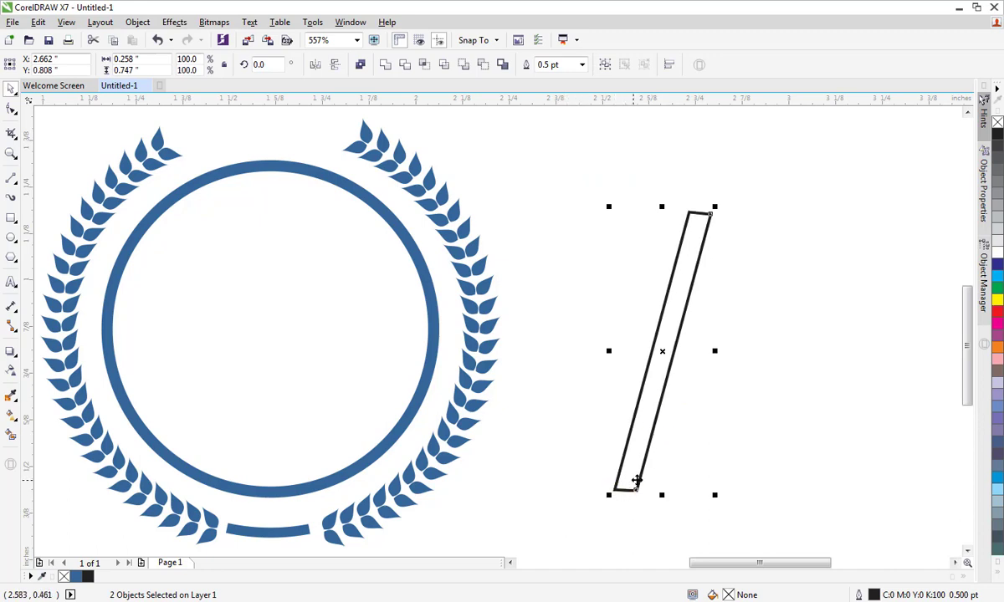
pyautogui.moveTo(633, 479); pyautogui.dragTo(668, 477)
pyautogui.click(712, 500)
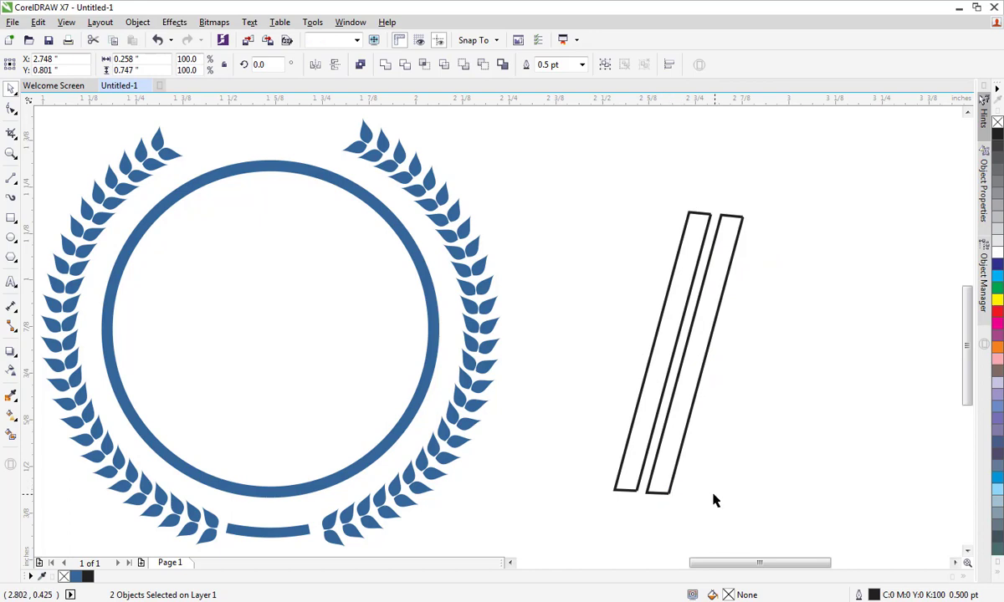
pyautogui.click(672, 459)
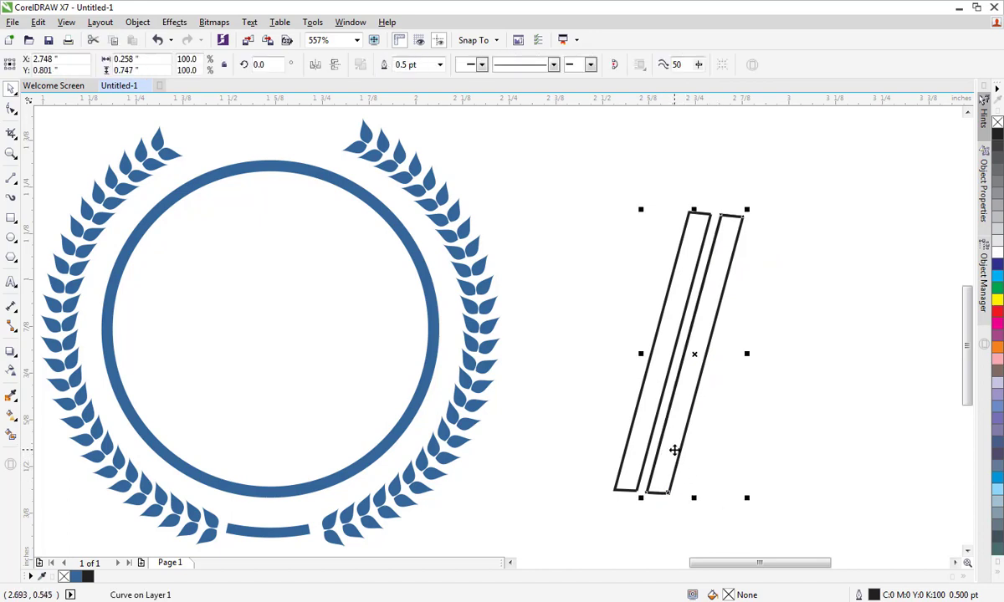
pyautogui.moveTo(675, 450); pyautogui.dragTo(697, 520)
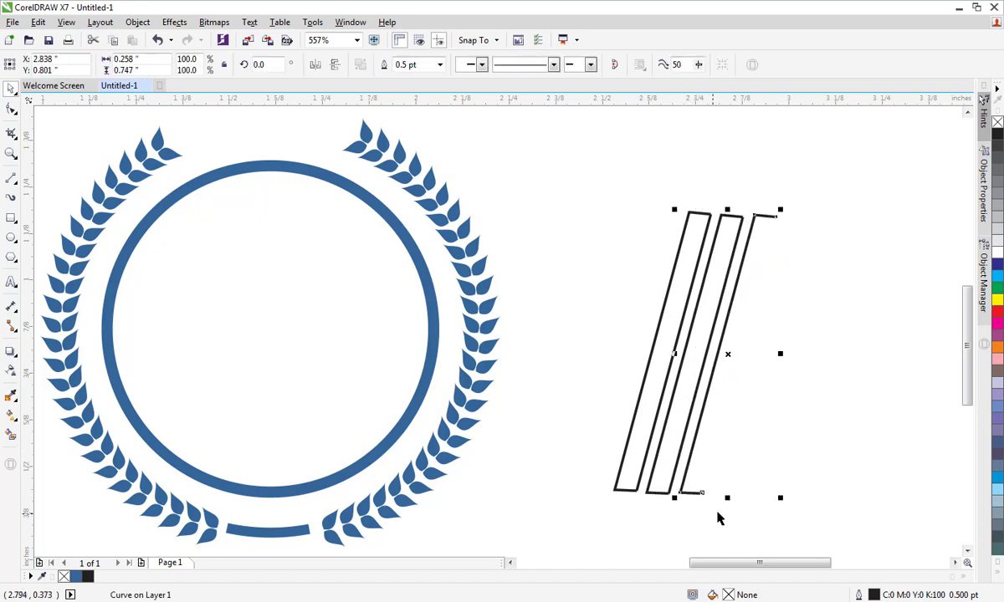
pyautogui.click(718, 518)
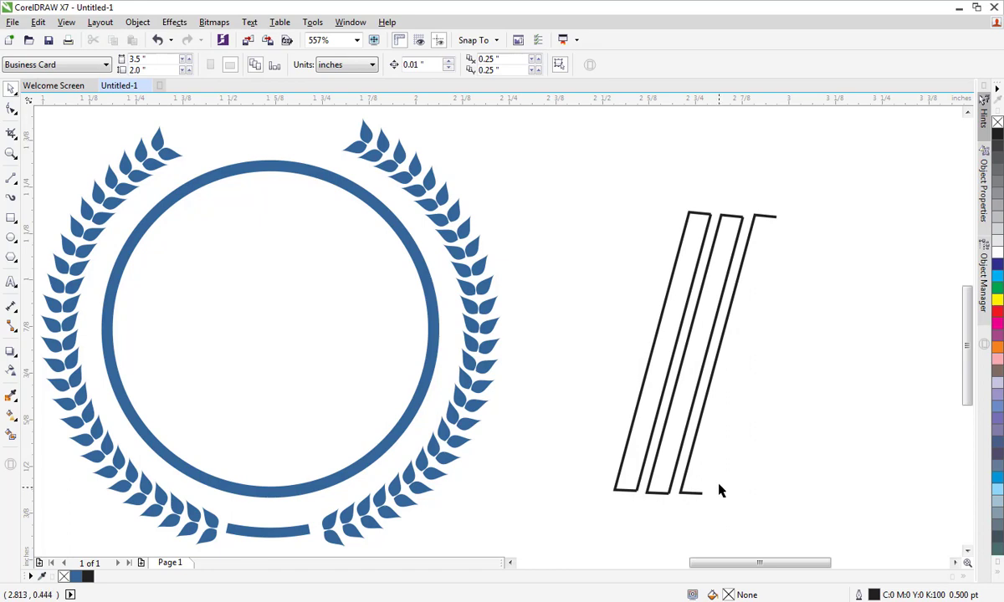
pyautogui.hotkey('ctrl', 'z')
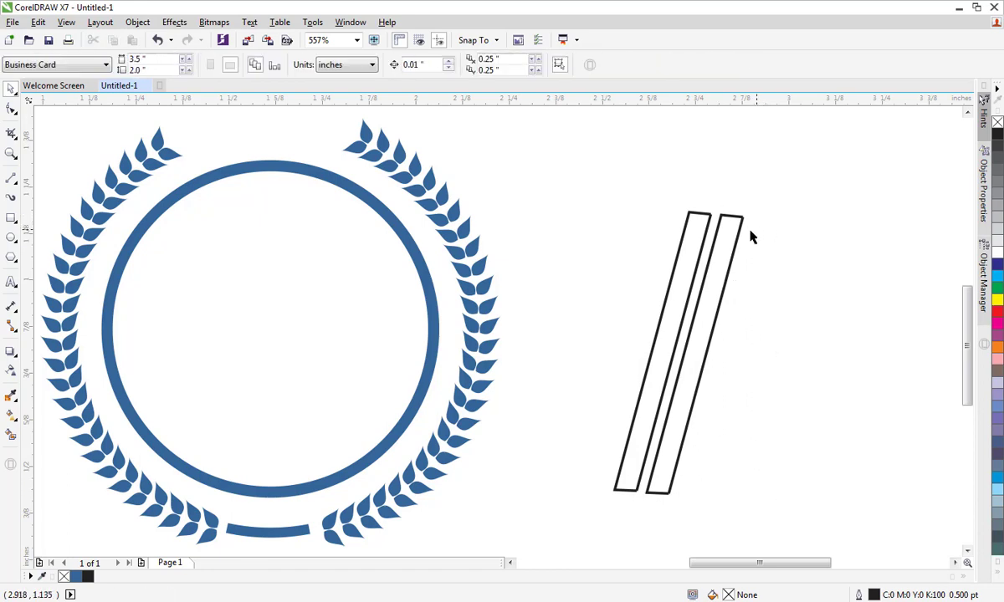
# - Duplicate all parts of the second slanted bar and nudge the copy right to X 2.838 inches as a third bar
pyautogui.click(739, 224)
pyautogui.moveTo(781, 188); pyautogui.dragTo(640, 536)
pyautogui.press('+')
pyautogui.press('Right')
pyautogui.press('Right')
pyautogui.press('Right')
pyautogui.press('Right')
pyautogui.press('Right')
pyautogui.press('Right')
pyautogui.press('Right')
pyautogui.press('Right')
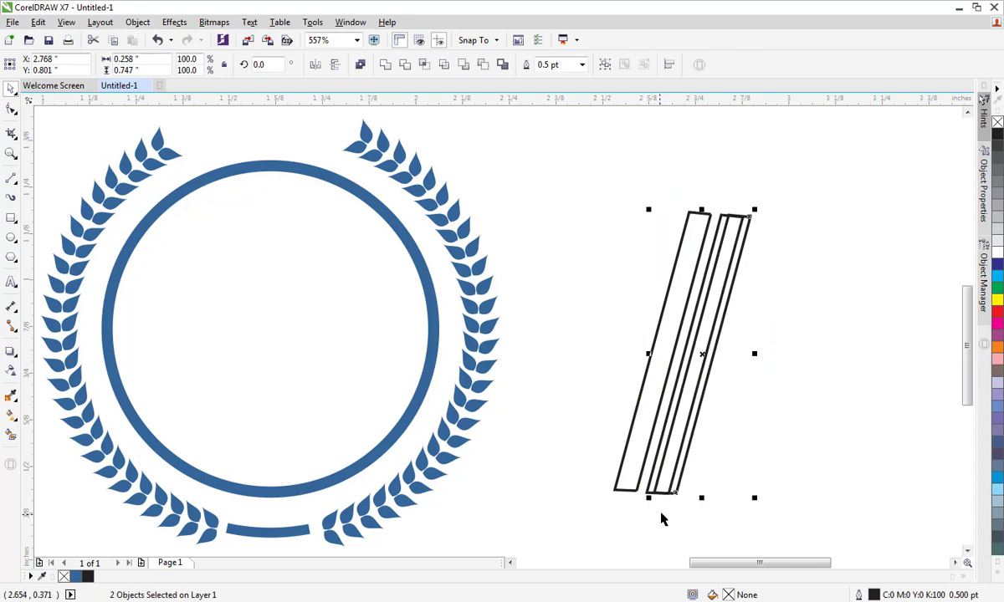
pyautogui.press('Right')
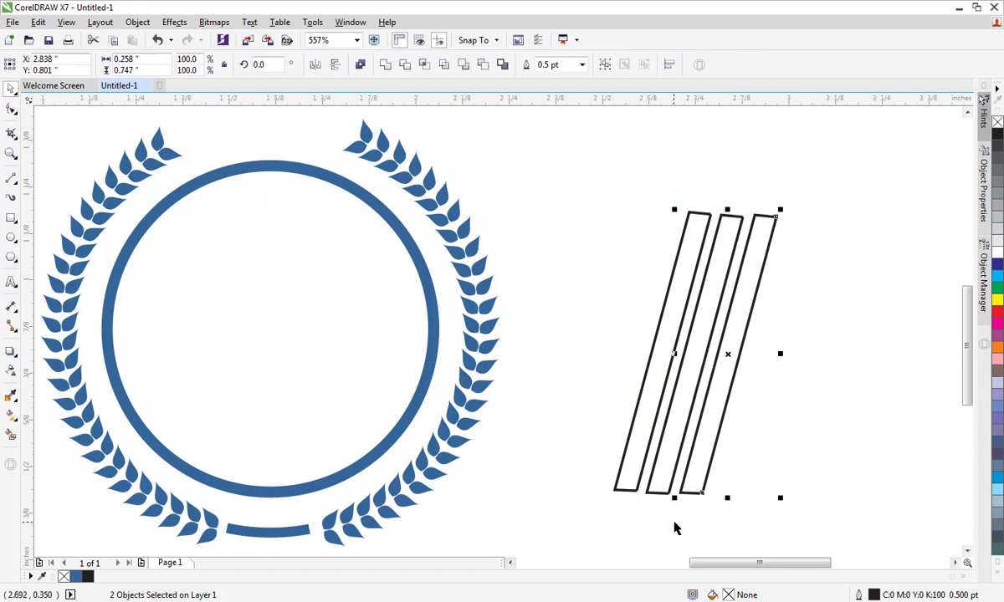
pyautogui.click(678, 526)
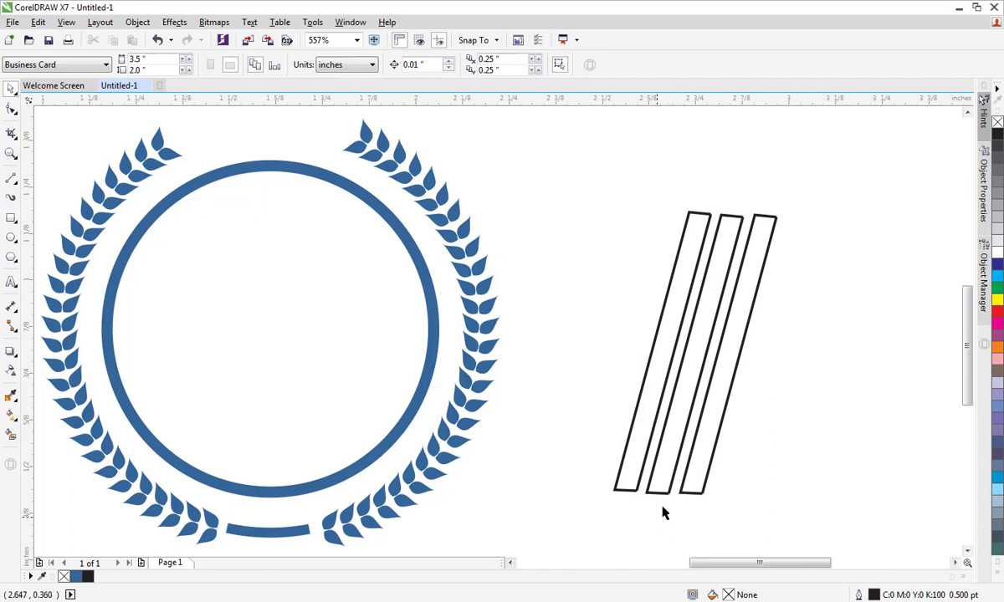
# - Nudge the middle slanted bar's lines up 0.01 inch to Y 0.811 inches
pyautogui.click(682, 436)
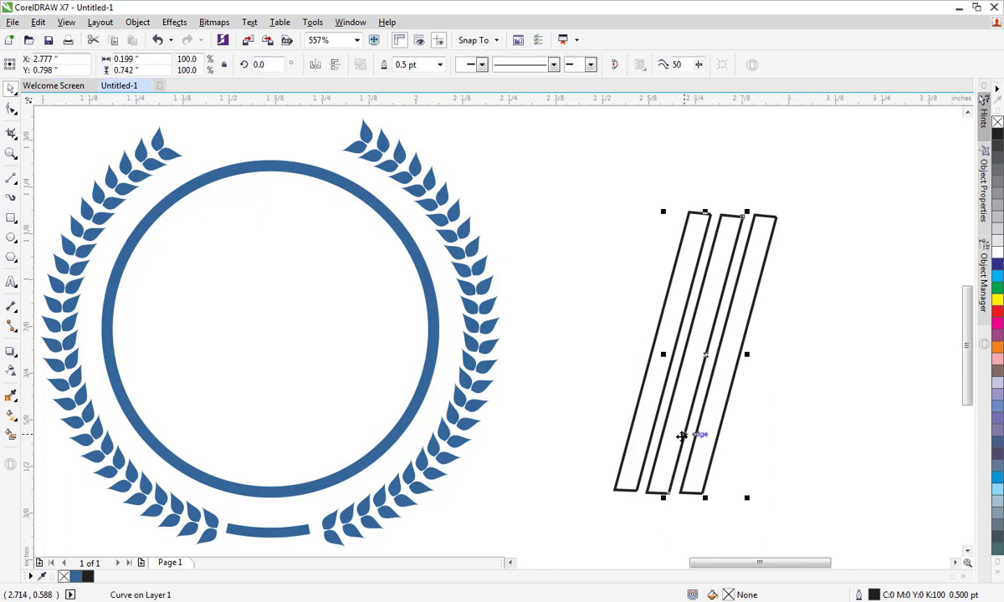
pyautogui.keyDown('shift'); pyautogui.click(665, 428); pyautogui.keyUp('shift')
pyautogui.press('Up')
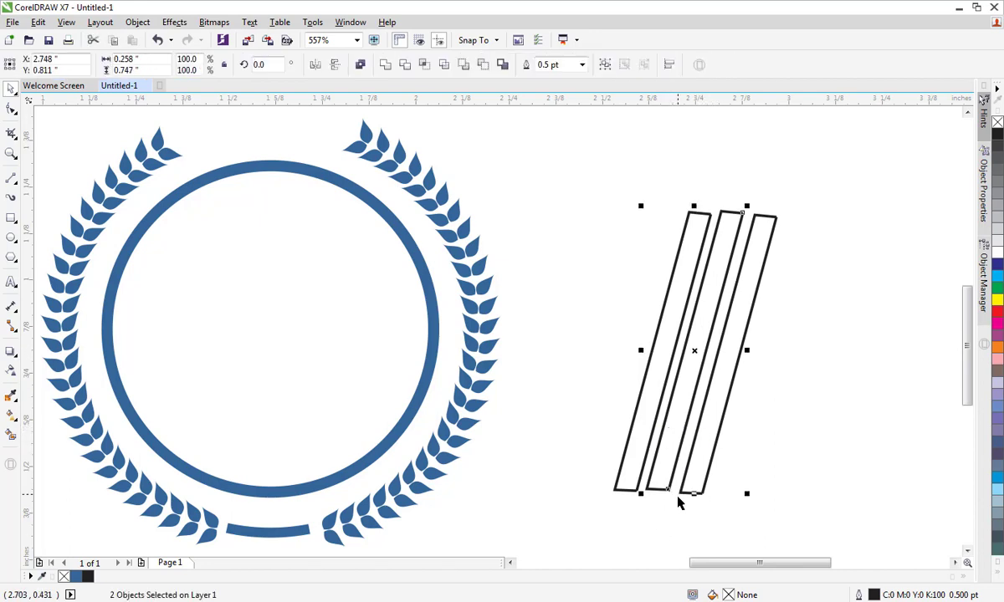
pyautogui.click(705, 532)
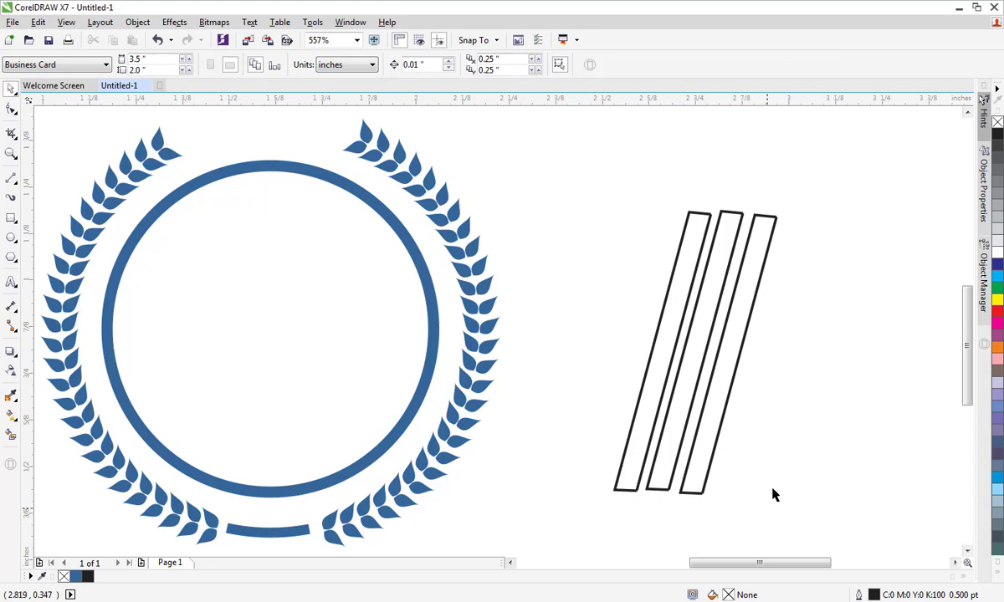
# - Draw a horizontal line about 0.058 inch long across the first bar and a lower one about 0.236 inch long across all three bars
pyautogui.click(10, 180)
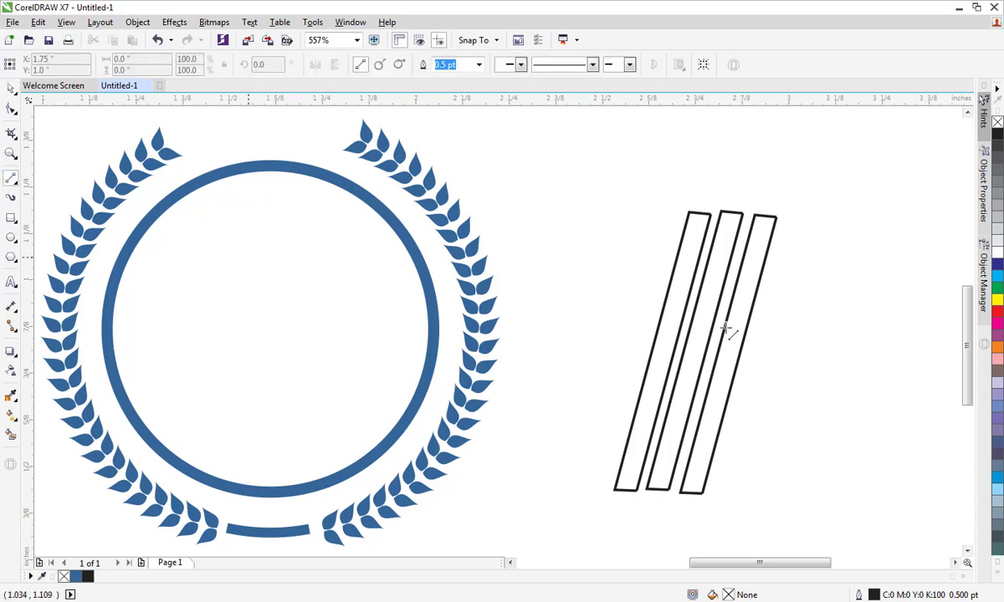
pyautogui.click(660, 321)
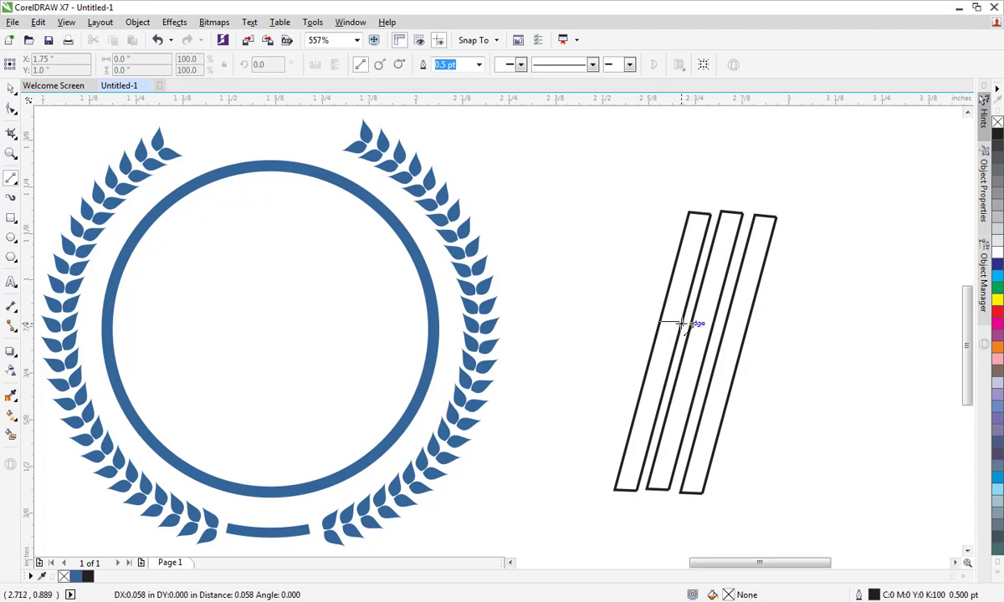
pyautogui.click(686, 322)
pyautogui.click(640, 399)
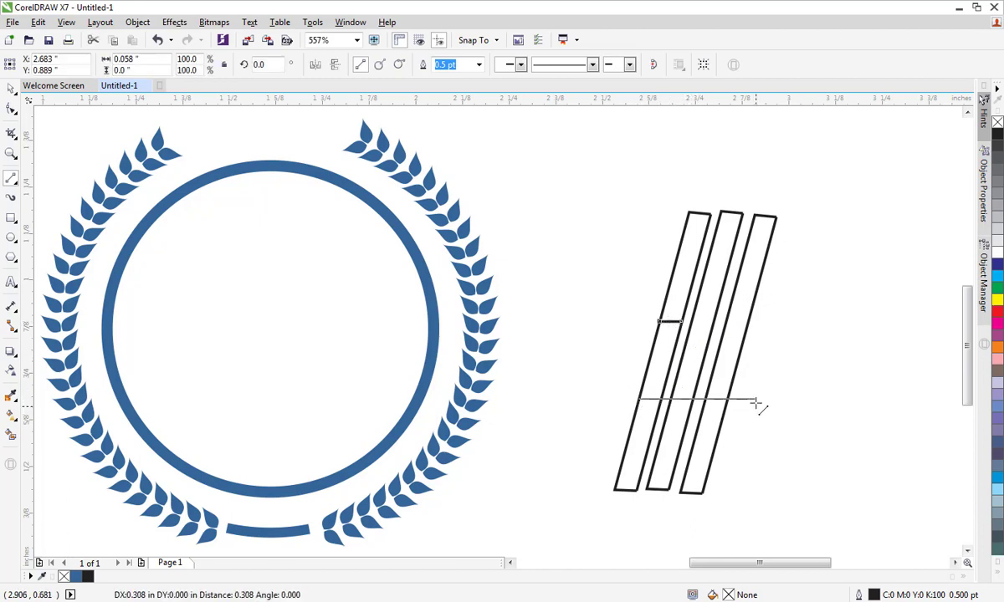
pyautogui.click(730, 402)
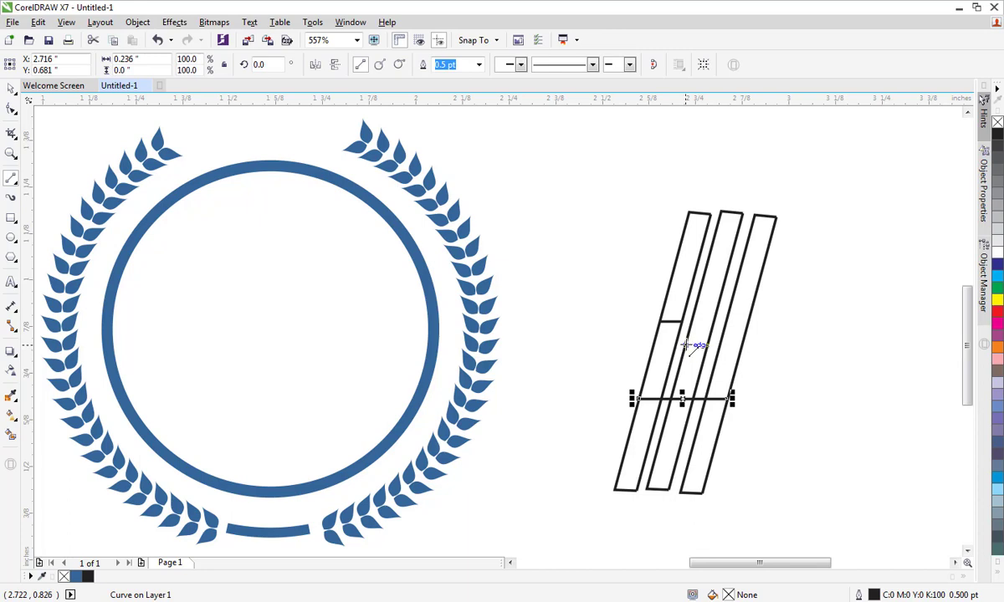
pyautogui.click(691, 347)
pyautogui.moveTo(703, 342); pyautogui.dragTo(694, 345)
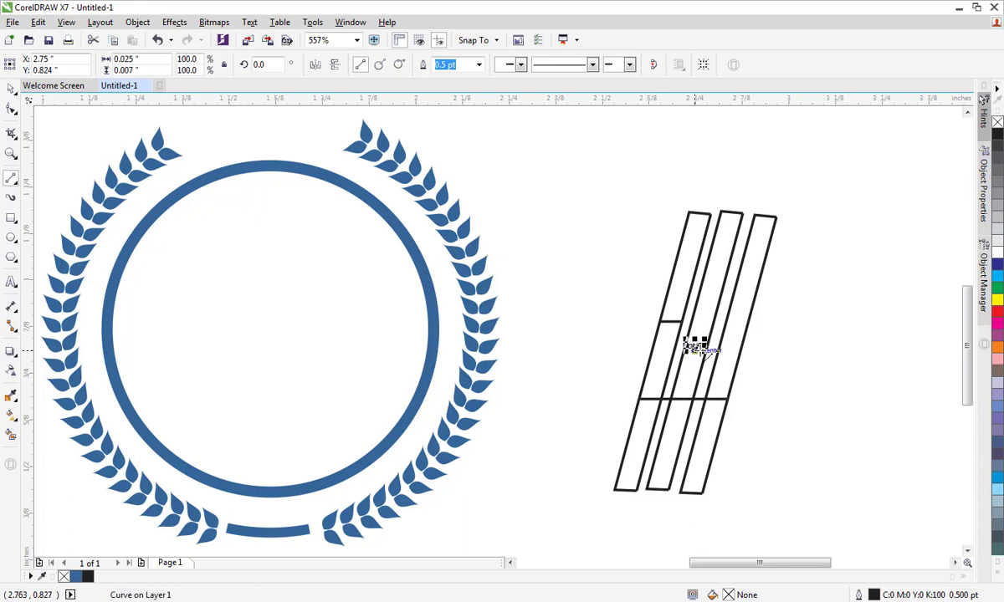
pyautogui.press('Delete')
# - Draw horizontal divider lines across the middle bar, about 0.055 inch long, and the third bar, about 0.058 inch long, each stepped lower
pyautogui.click(687, 337)
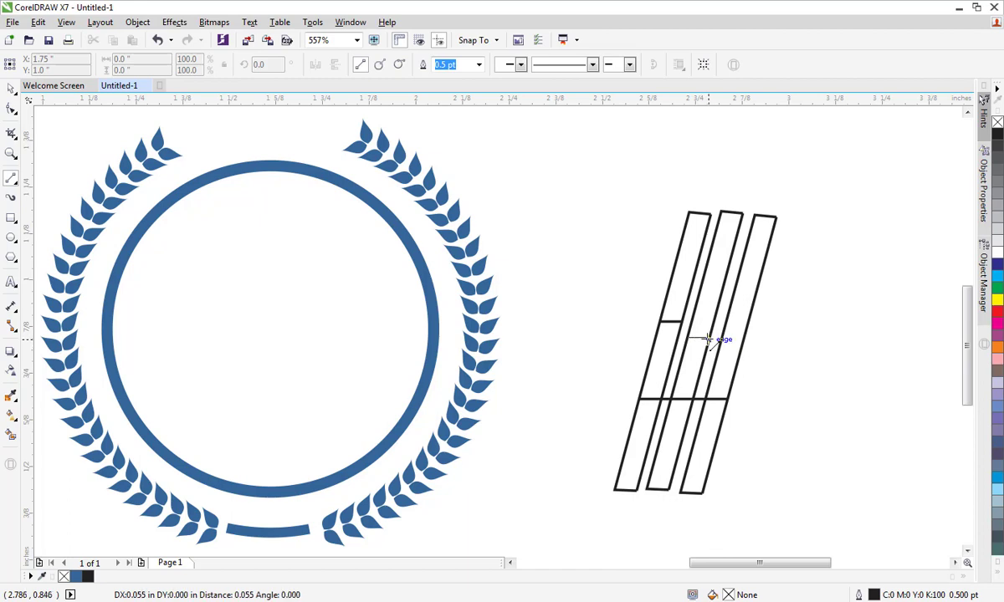
pyautogui.click(707, 339)
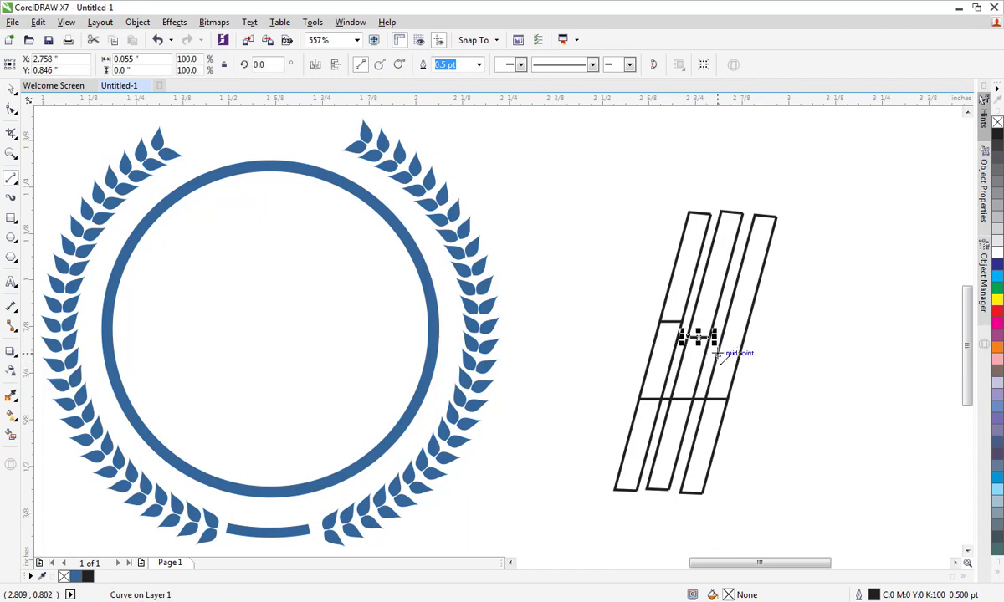
pyautogui.click(718, 353)
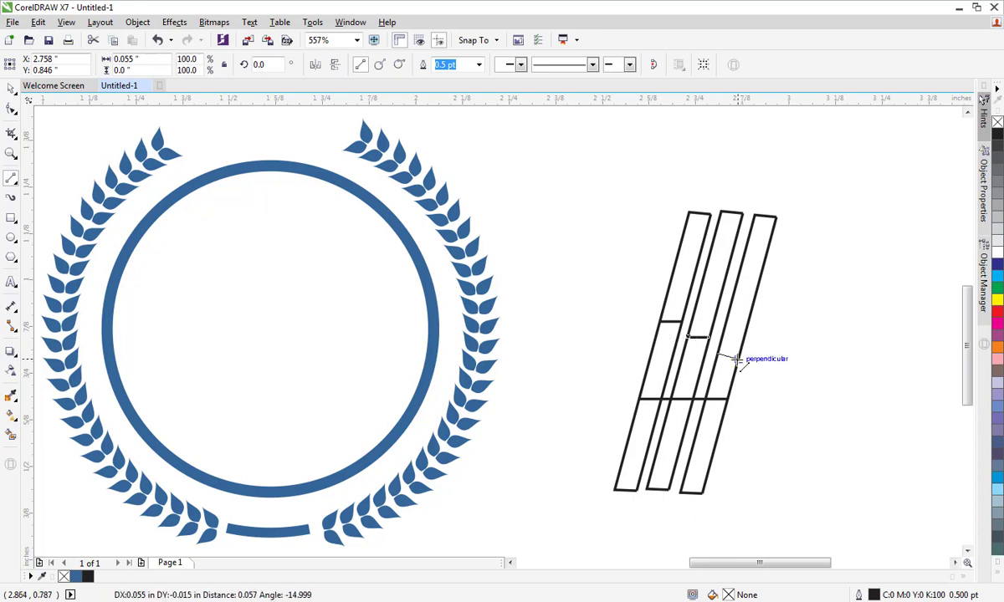
pyautogui.click(739, 354)
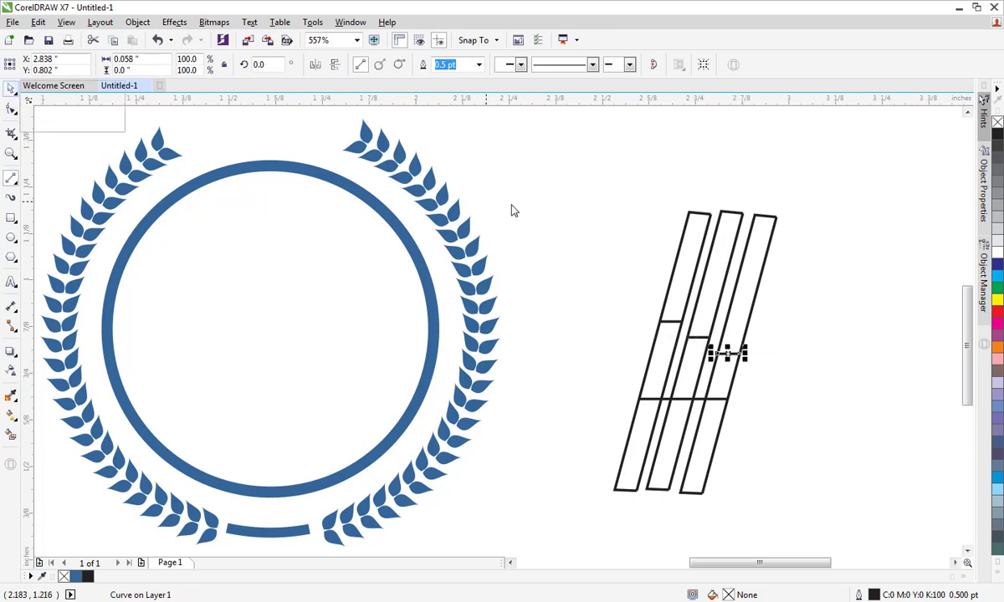
pyautogui.press('Escape')
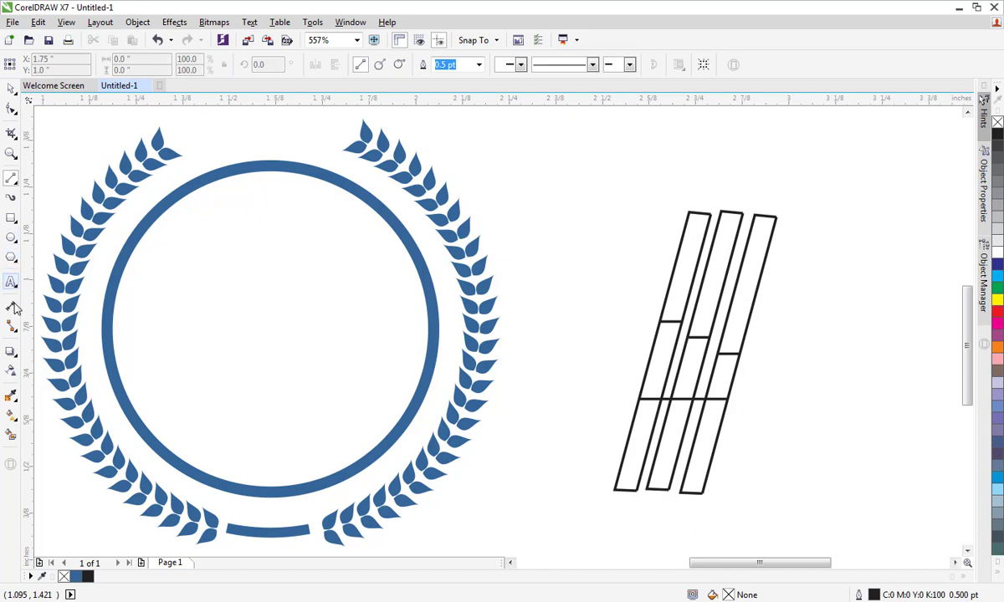
pyautogui.click(12, 433)
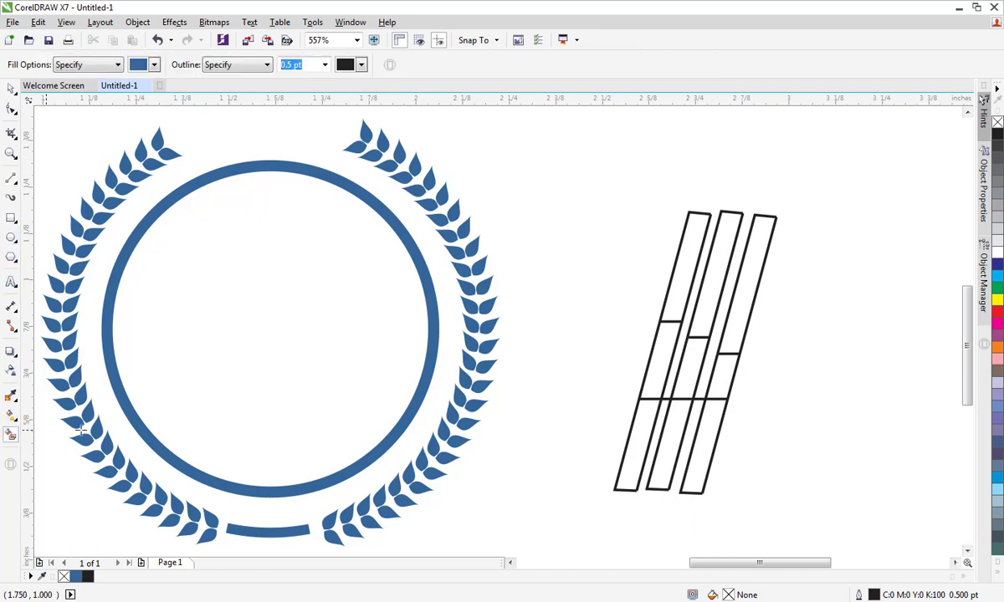
pyautogui.click(658, 364)
pyautogui.hotkey('ctrl', 'z')
pyautogui.click(11, 89)
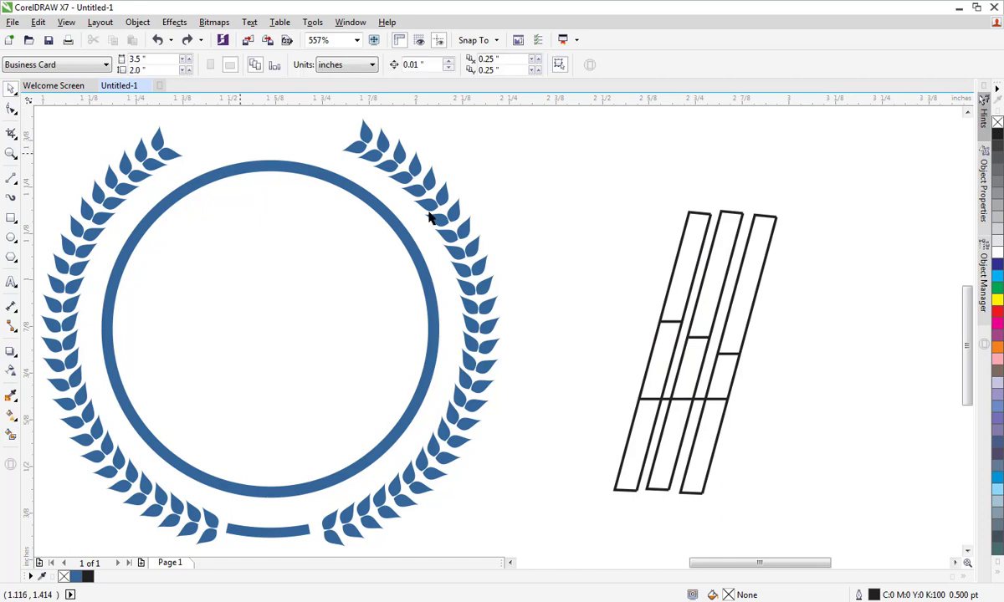
# - Stretch the three upper divider lines past both sides of their slanted bars, making the third bar's line about 0.122 inch long
pyautogui.click(672, 326)
pyautogui.moveTo(687, 321); pyautogui.dragTo(753, 354)
pyautogui.click(733, 344)
pyautogui.click(698, 337)
pyautogui.click(733, 354)
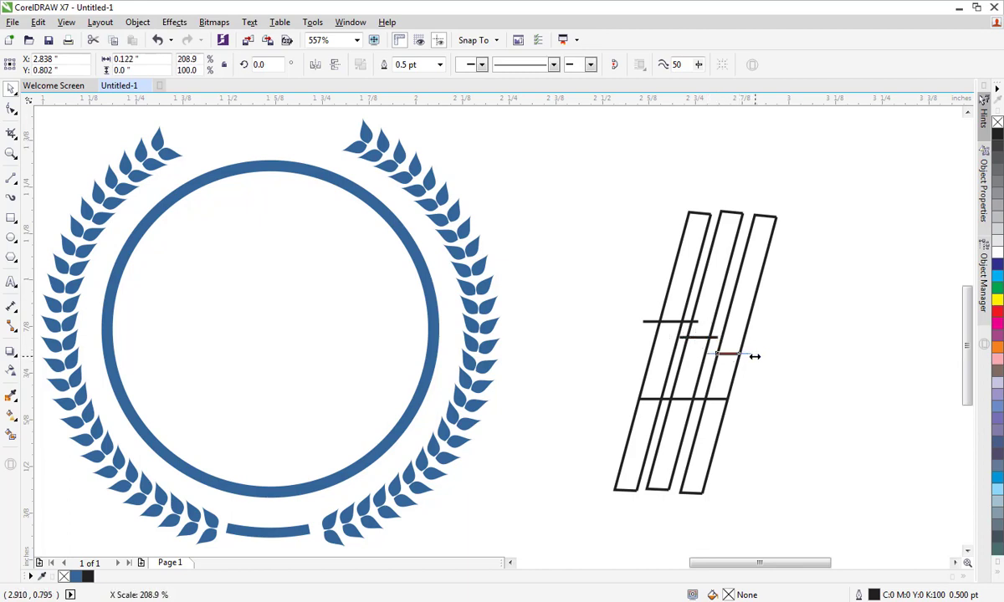
pyautogui.click(786, 383)
# - Smart Fill the sections between the dividers of the first and middle bars with blue, and undo a try on the third bar
pyautogui.click(11, 434)
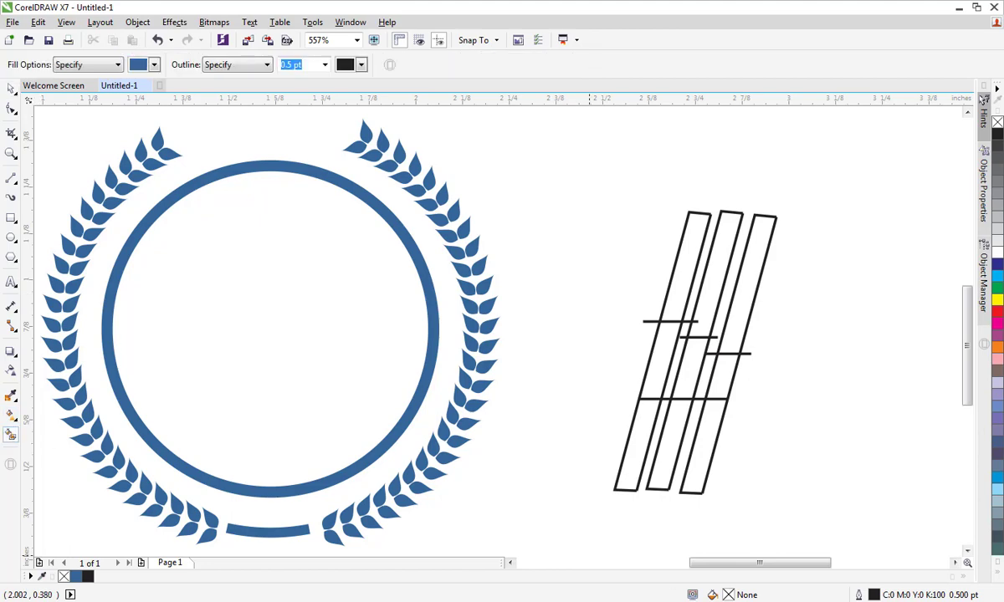
pyautogui.click(661, 367)
pyautogui.click(688, 355)
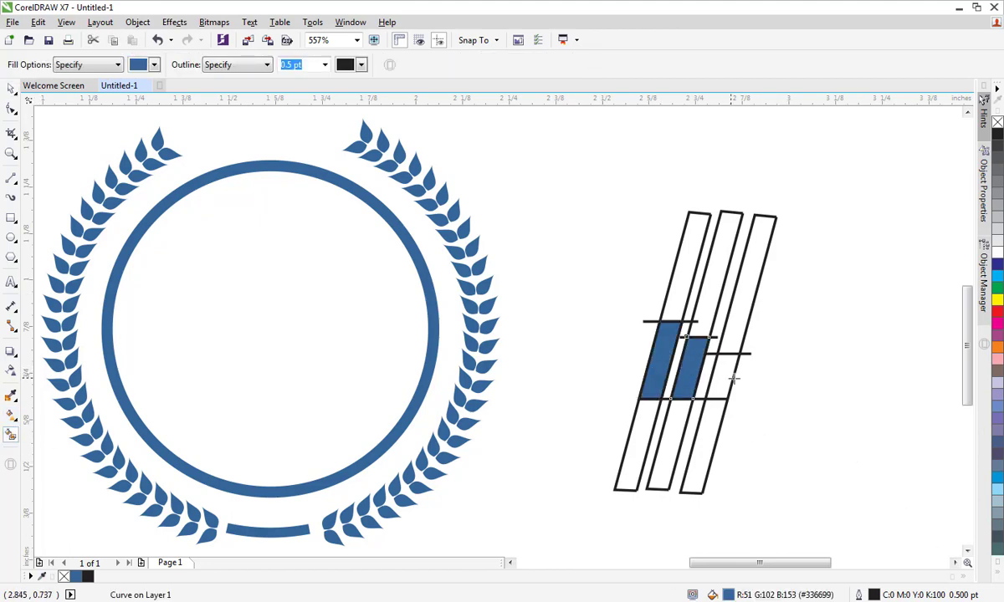
pyautogui.click(731, 379)
pyautogui.hotkey('ctrl', 'z')
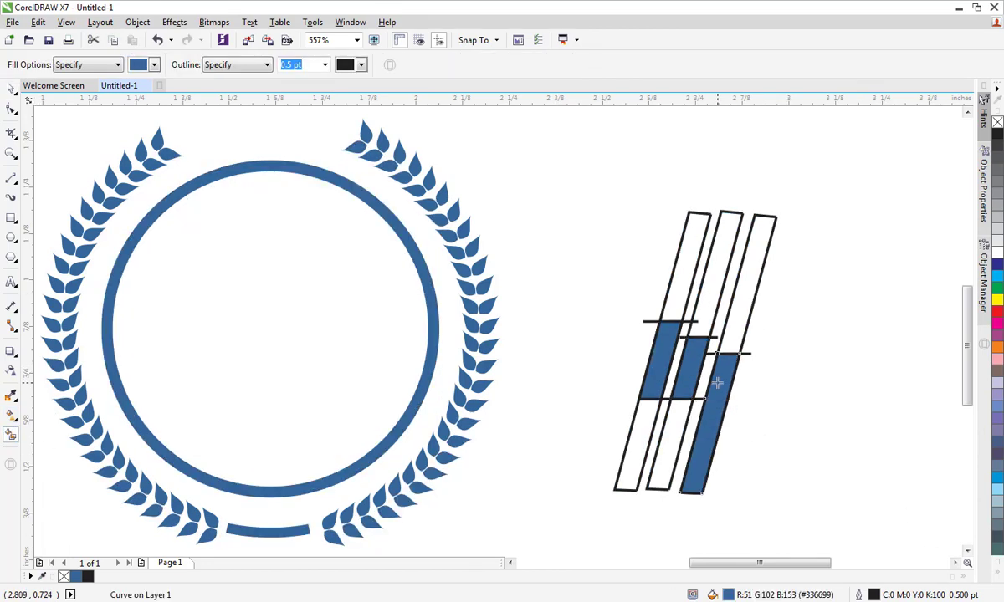
# - Lengthen the lower divider line past the third bar to about 0.301 inch and Smart Fill that bar's enclosed section with blue
pyautogui.click(12, 87)
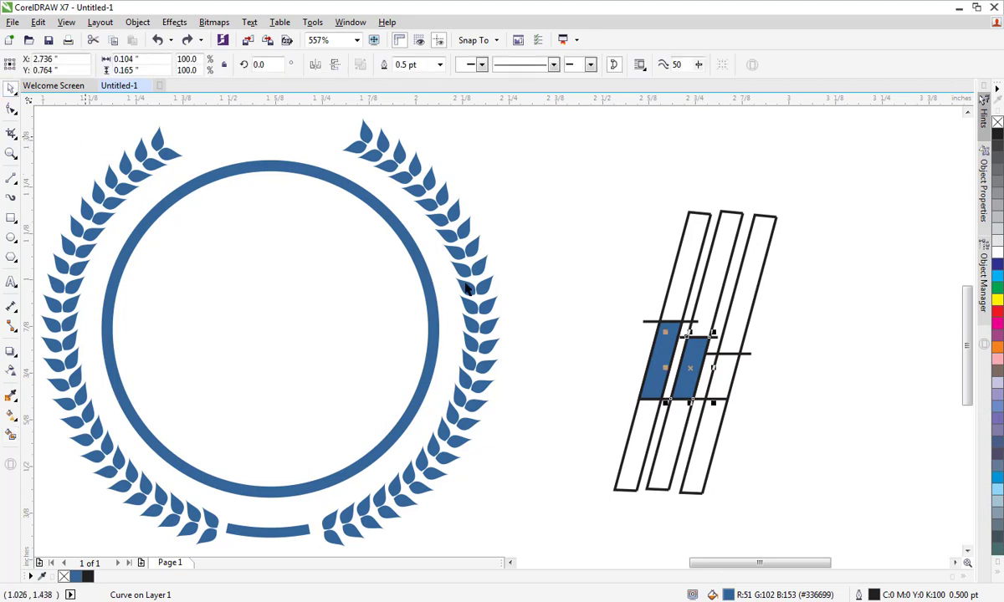
pyautogui.click(749, 404)
pyautogui.click(723, 401)
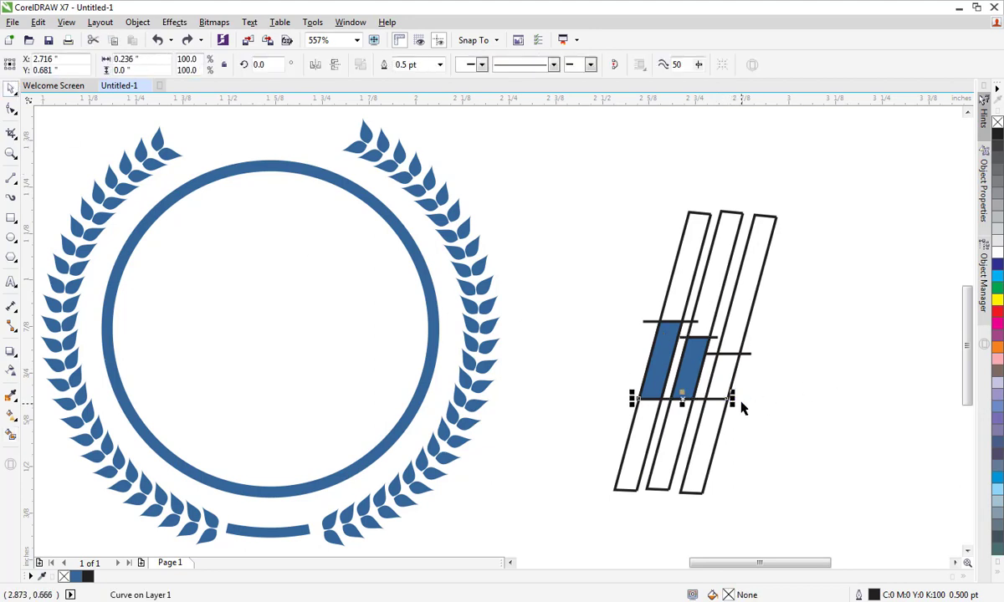
pyautogui.moveTo(733, 399); pyautogui.dragTo(757, 399)
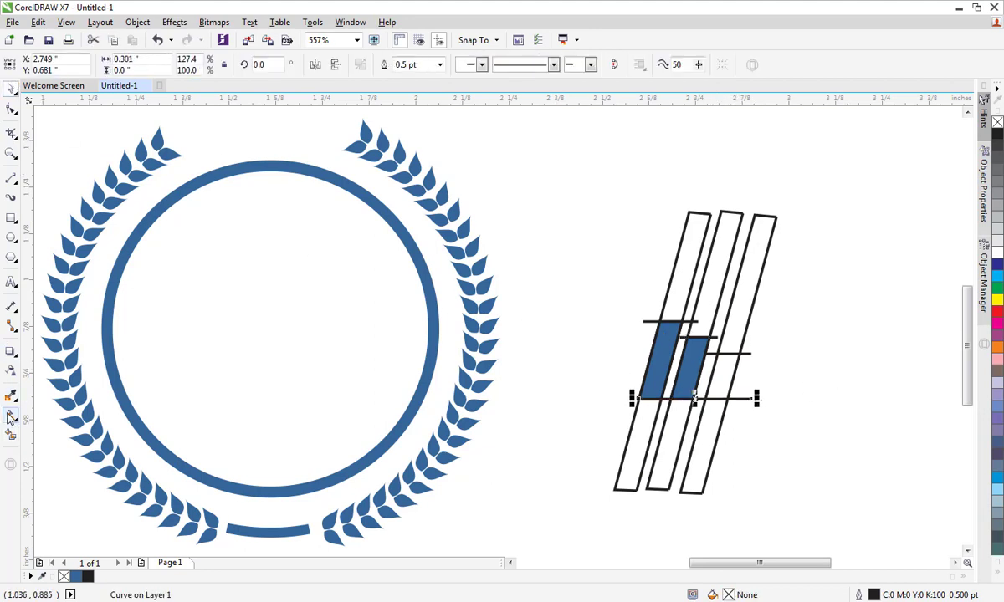
pyautogui.click(711, 381)
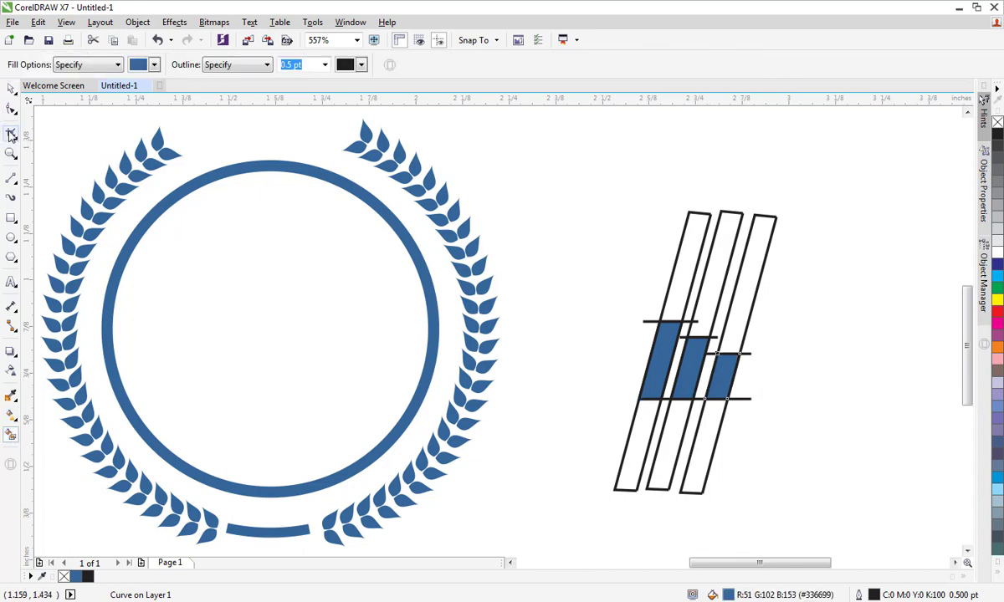
# - Select the three blue bar pieces together and move them off the construction lines into the middle of the ring
pyautogui.click(10, 87)
pyautogui.click(776, 319)
pyautogui.click(709, 374)
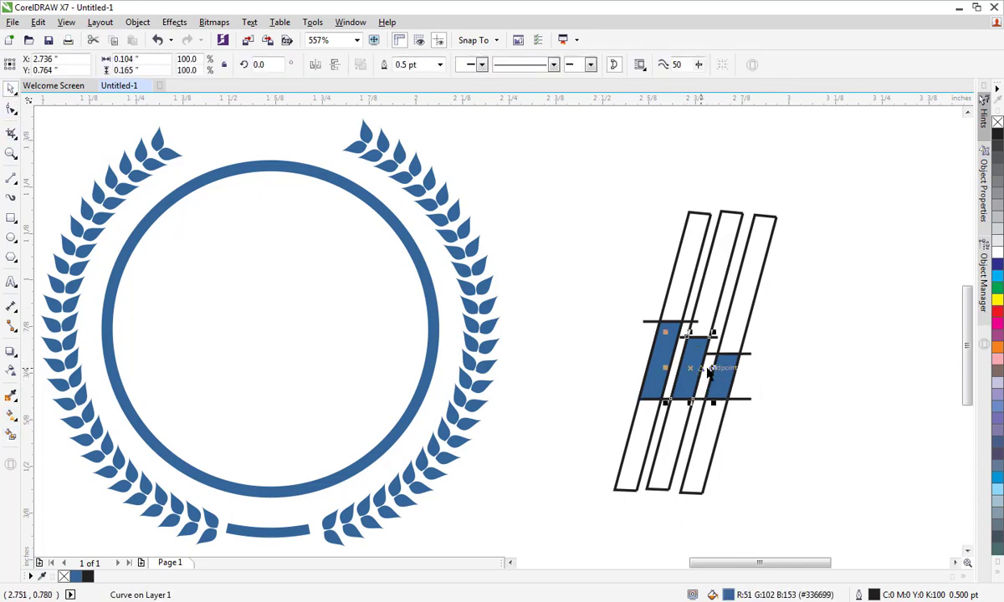
pyautogui.keyDown('shift'); pyautogui.click(724, 372); pyautogui.keyUp('shift')
pyautogui.keyDown('shift'); pyautogui.click(671, 377); pyautogui.keyUp('shift')
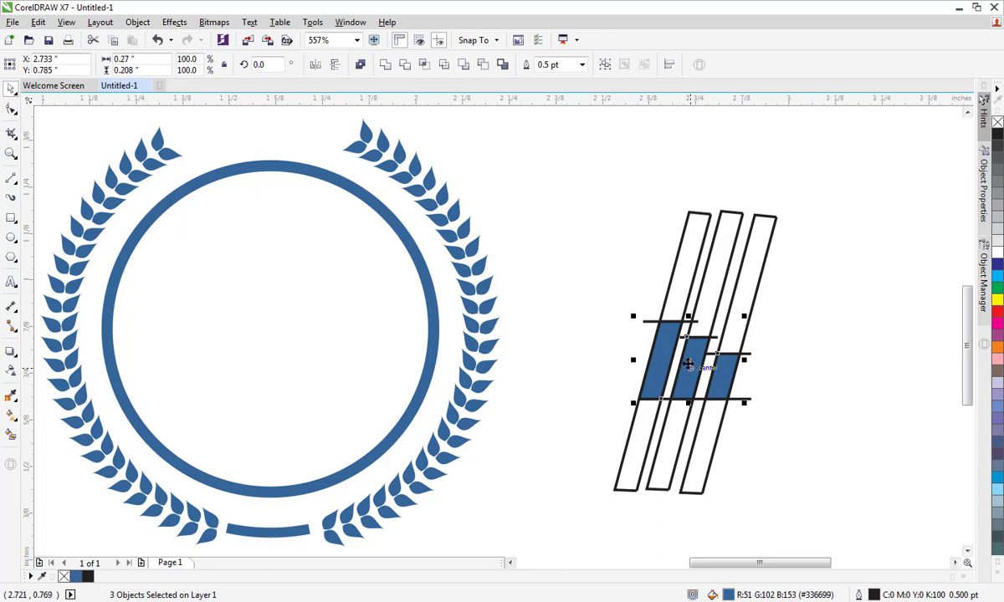
pyautogui.moveTo(687, 364); pyautogui.dragTo(268, 333)
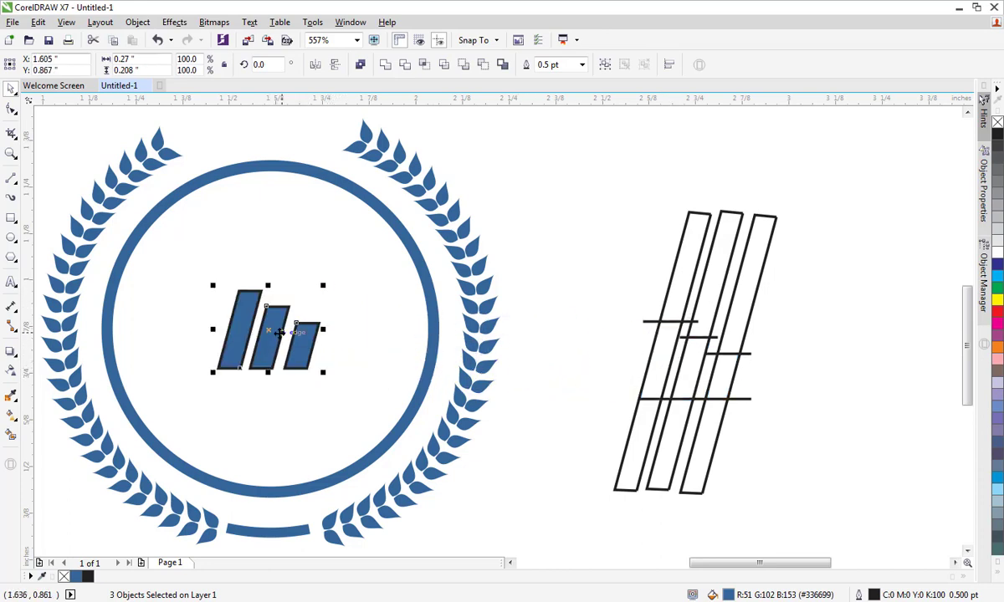
# - Enlarge the three bars to about 0.489 by 0.376 inch, centred at X 1.61, Y 0.871 inches, and remove their outline
pyautogui.moveTo(273, 330)
pyautogui.mouseDown()
pyautogui.moveTo(281, 307)
pyautogui.moveTo(276, 328)
pyautogui.mouseUp()
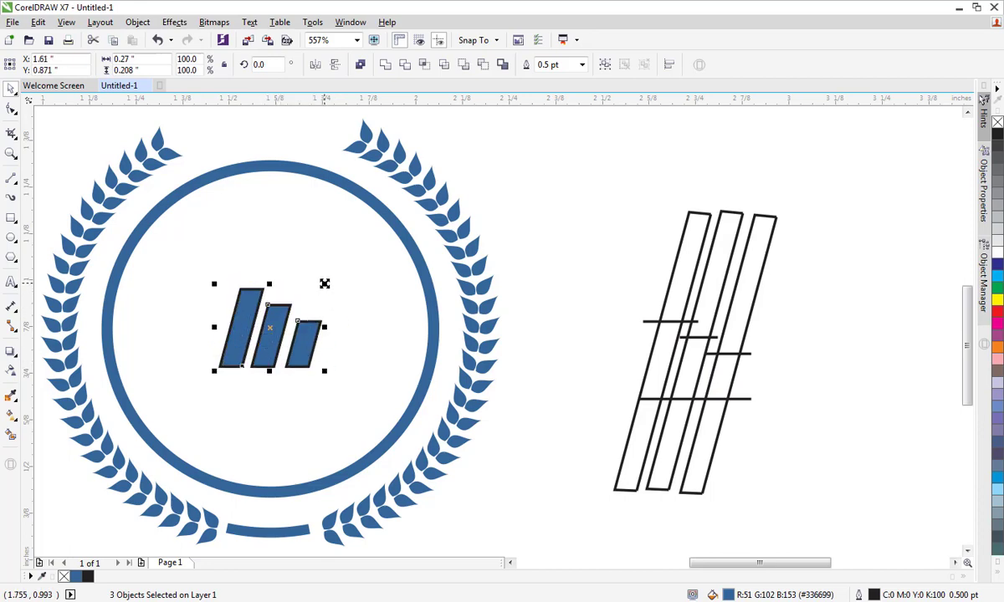
pyautogui.moveTo(324, 284); pyautogui.dragTo(366, 211)
pyautogui.rightClick(996, 124)
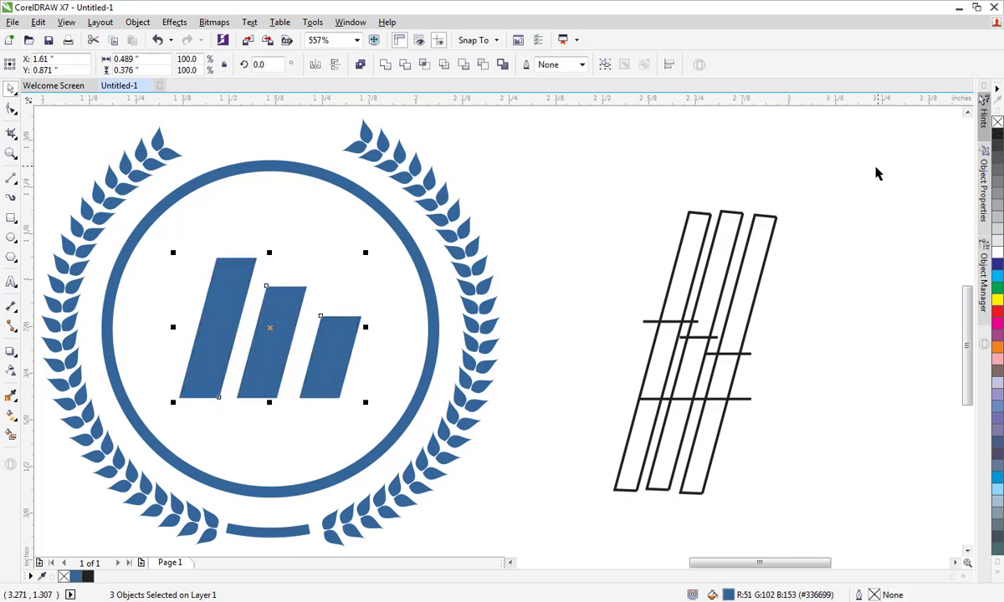
# - Delete all ten leftover construction lines and bar outlines beside the wreath
pyautogui.click(876, 173)
pyautogui.moveTo(878, 130); pyautogui.dragTo(594, 528)
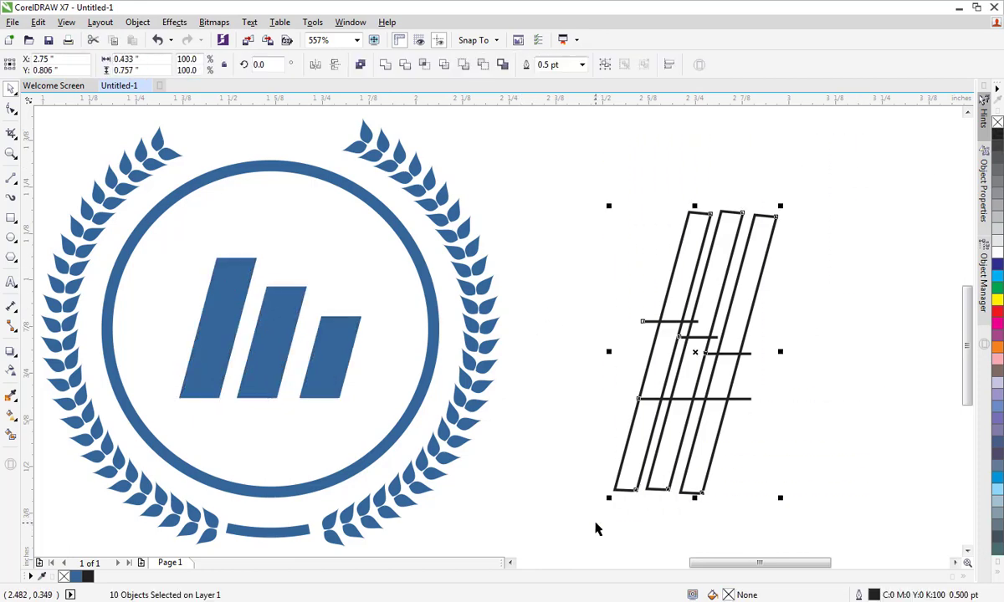
pyautogui.press('Delete')
pyautogui.hscroll(-3, 594, 474)
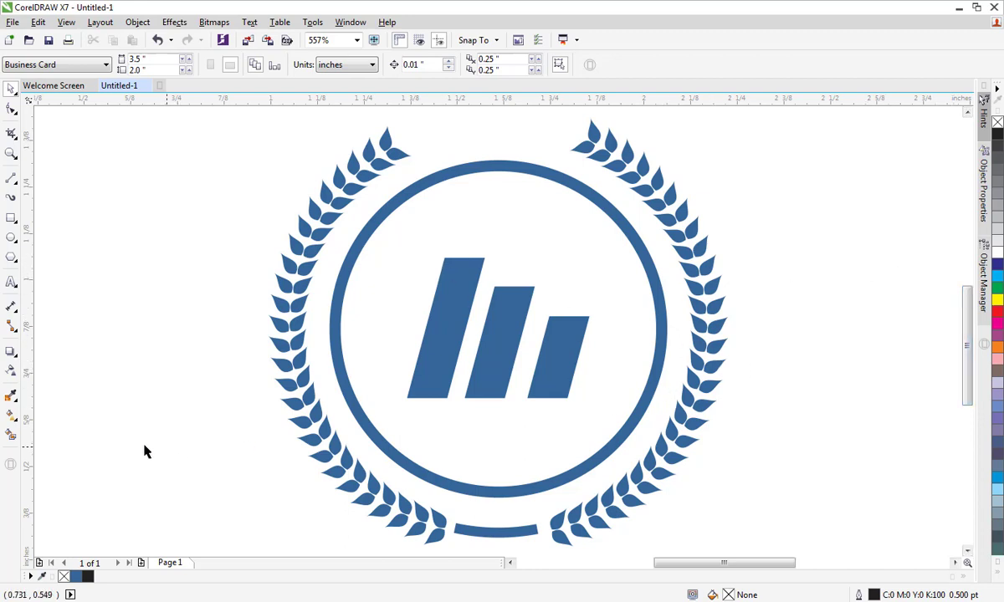
# - Ungroup all objects in the topmost petal pair of the wreath's right branch
pyautogui.click(10, 415)
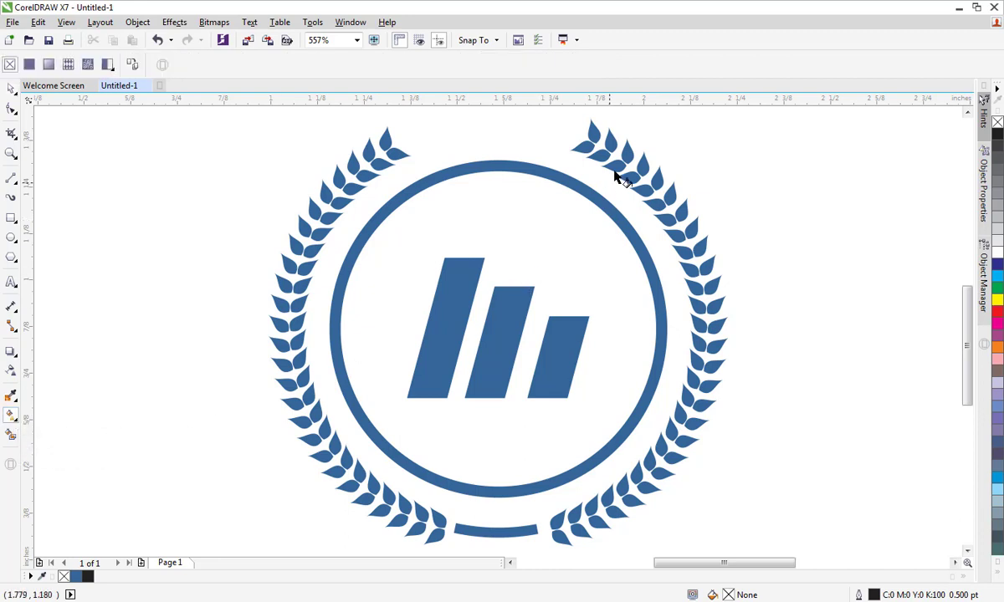
pyautogui.press('z')
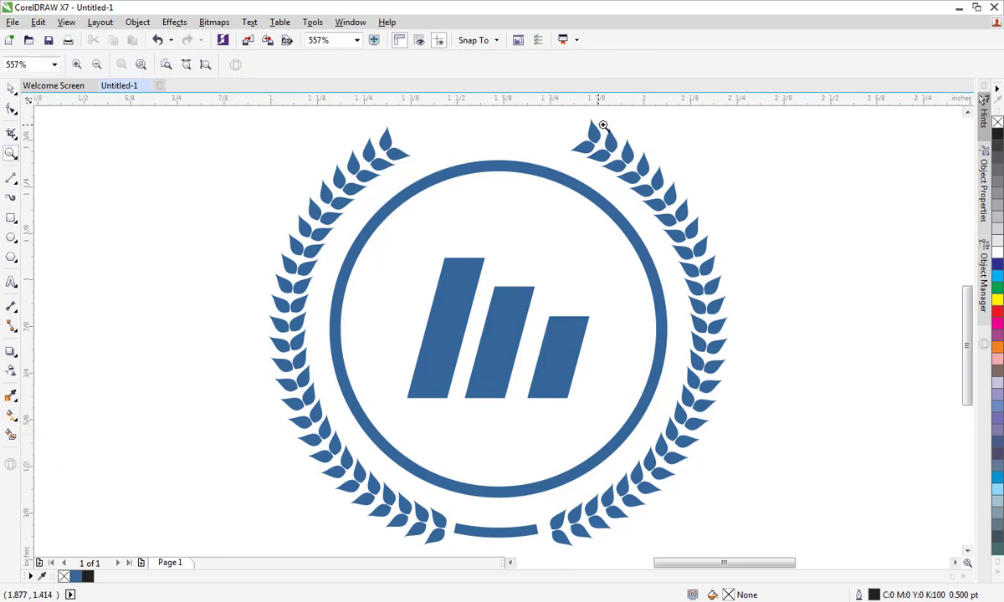
pyautogui.moveTo(614, 112); pyautogui.dragTo(574, 158)
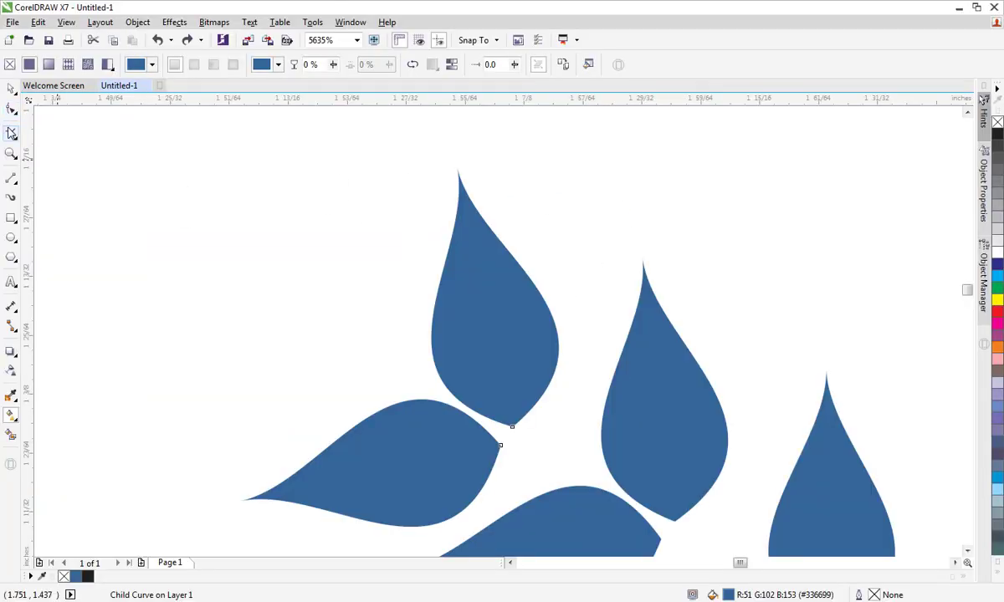
pyautogui.click(11, 88)
pyautogui.click(107, 160)
pyautogui.click(454, 306)
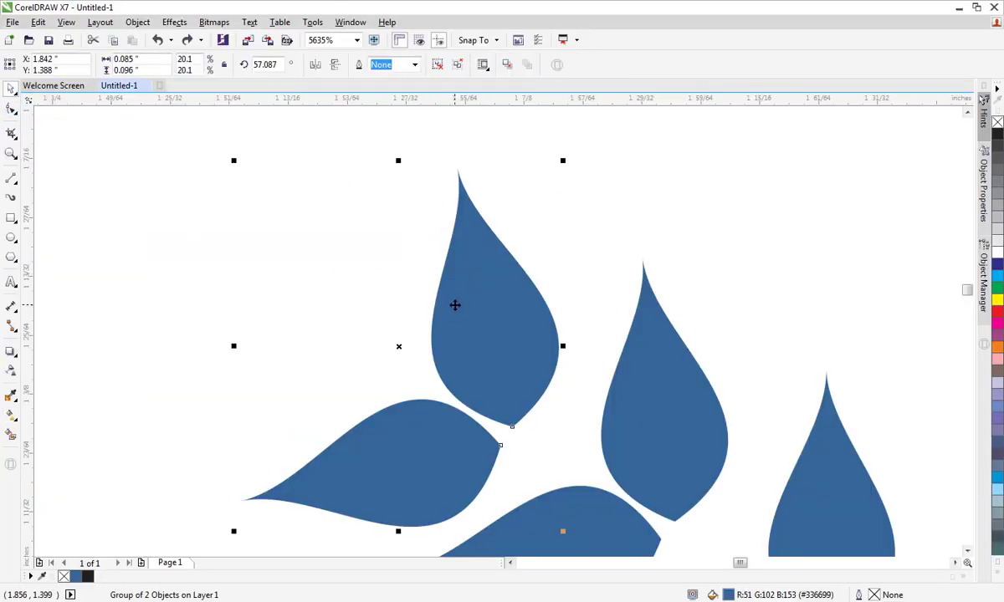
pyautogui.rightClick(458, 303)
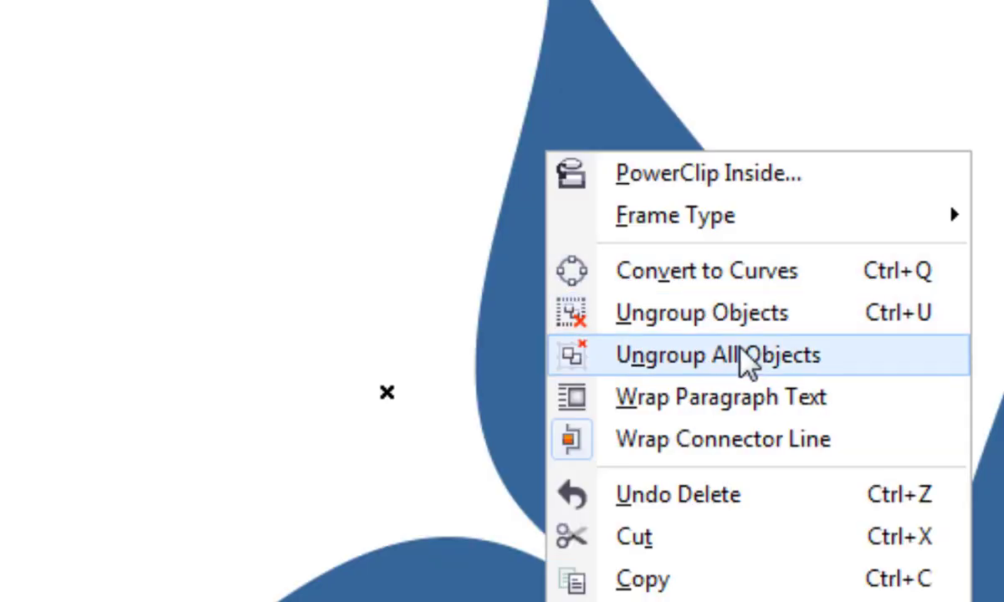
pyautogui.click(738, 353)
pyautogui.moveTo(494, 296); pyautogui.dragTo(531, 199)
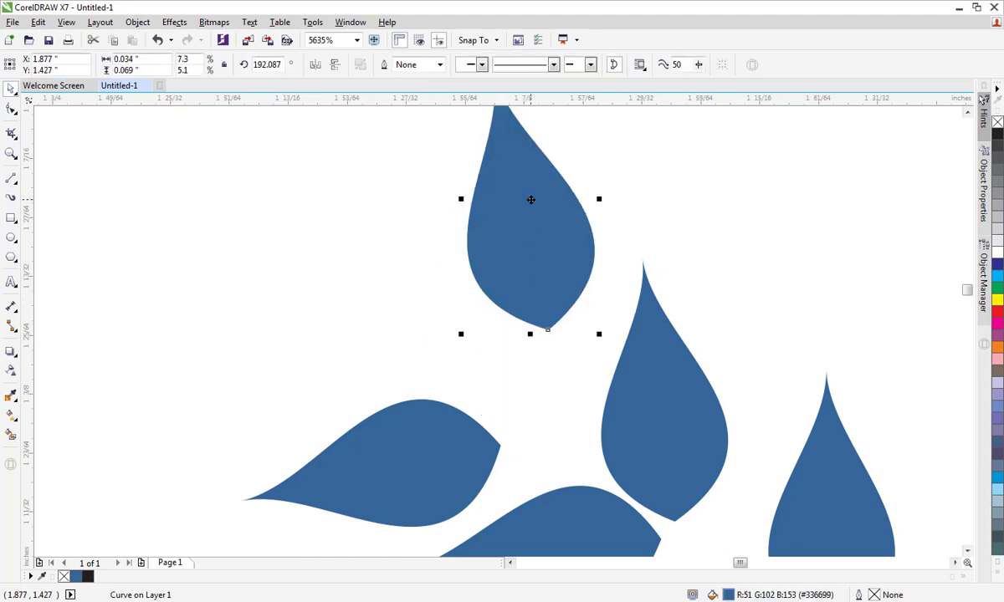
pyautogui.hotkey('ctrl', 'z')
pyautogui.press('Escape')
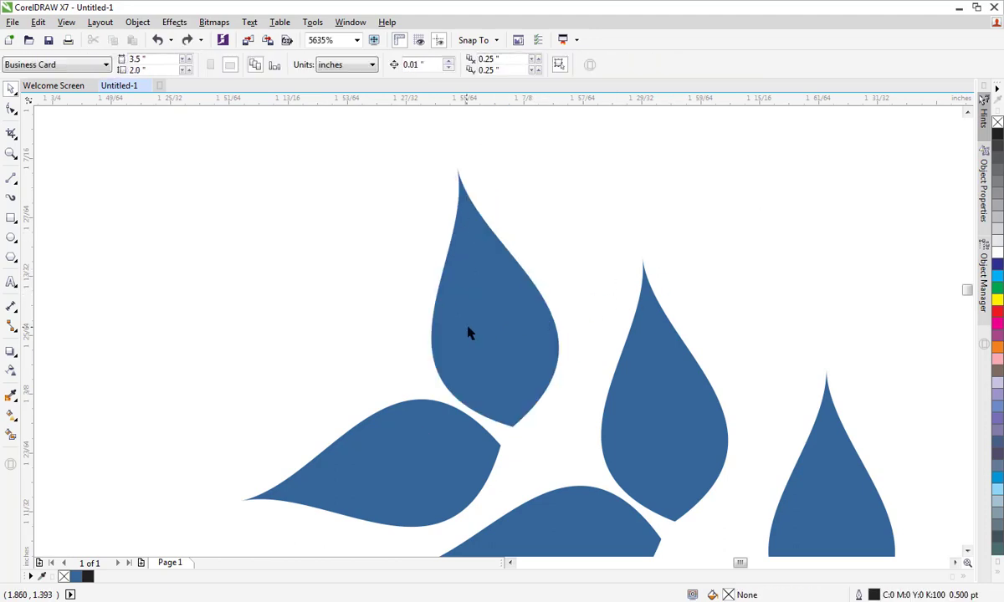
# - Apply a linear fountain fill to the topmost upright petal, with black at its base and orange toward its tip
pyautogui.click(11, 415)
pyautogui.click(512, 338)
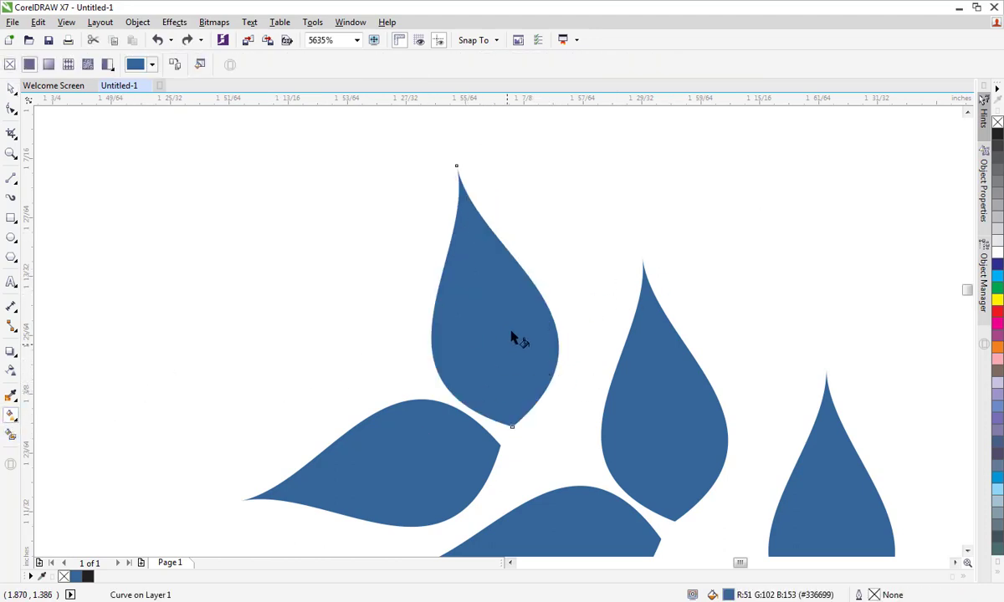
pyautogui.moveTo(492, 369); pyautogui.dragTo(465, 256)
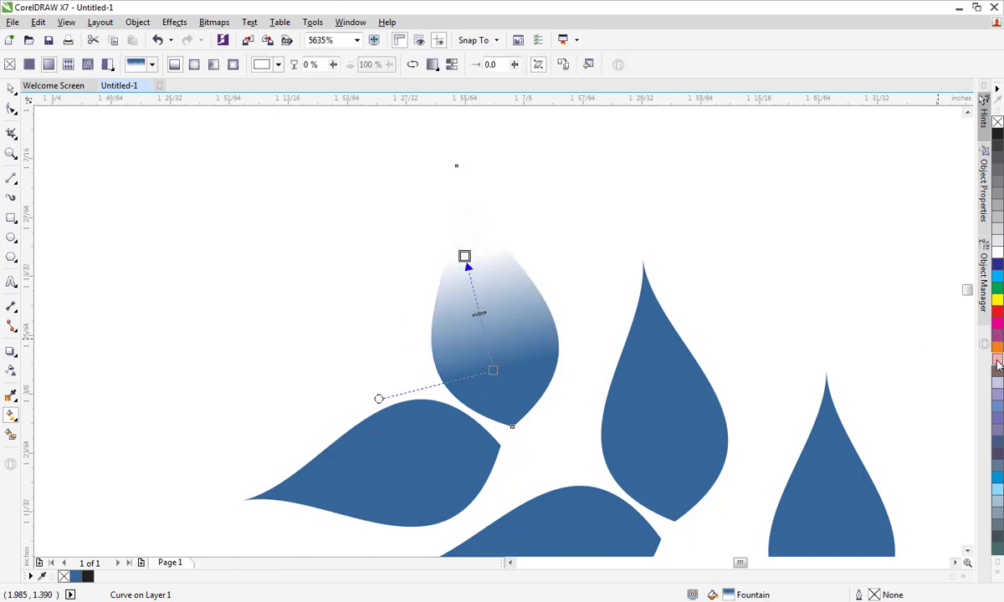
pyautogui.click(998, 362)
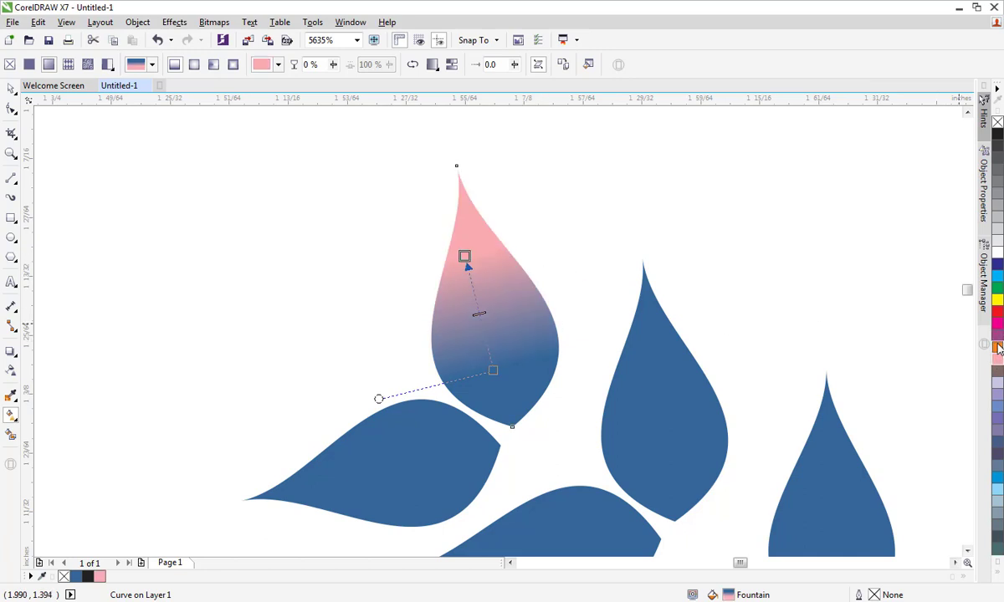
pyautogui.click(998, 347)
pyautogui.click(491, 369)
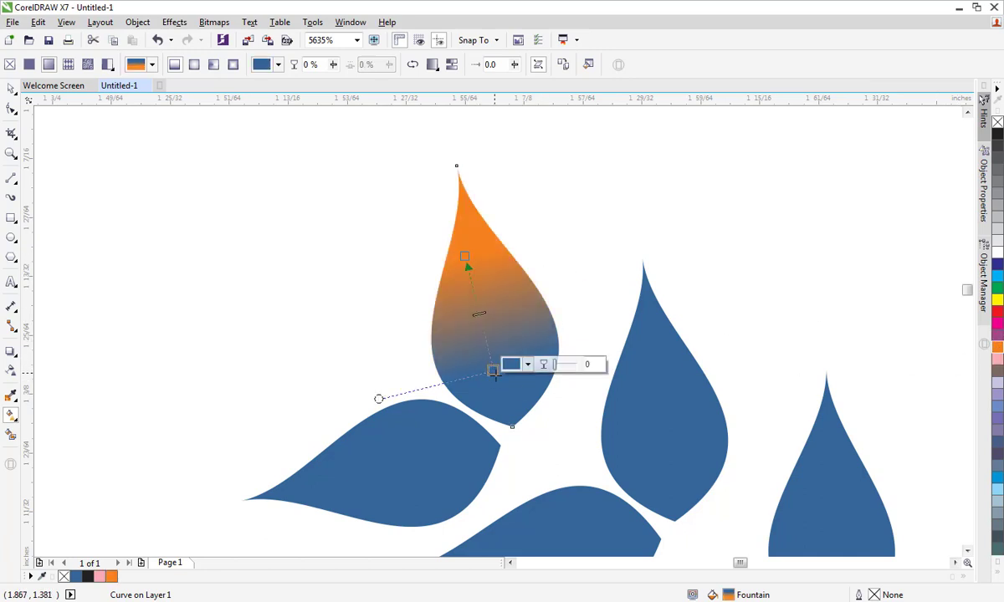
pyautogui.click(999, 137)
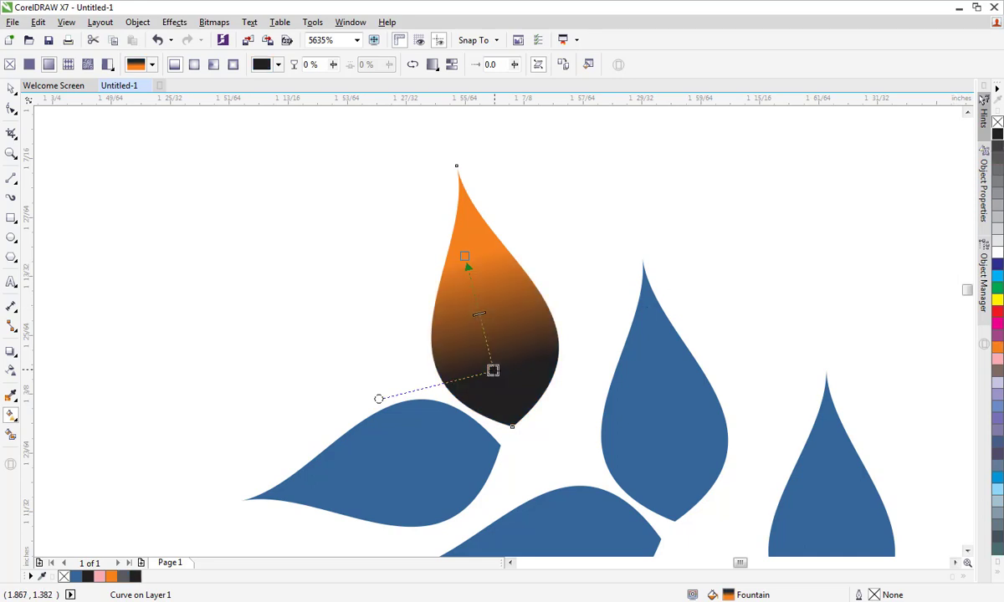
# - Adjust the petal's gradient so the orange end sits on the tip and the black end inside the lower half
pyautogui.moveTo(493, 371); pyautogui.dragTo(498, 390)
pyautogui.moveTo(465, 257); pyautogui.dragTo(456, 164)
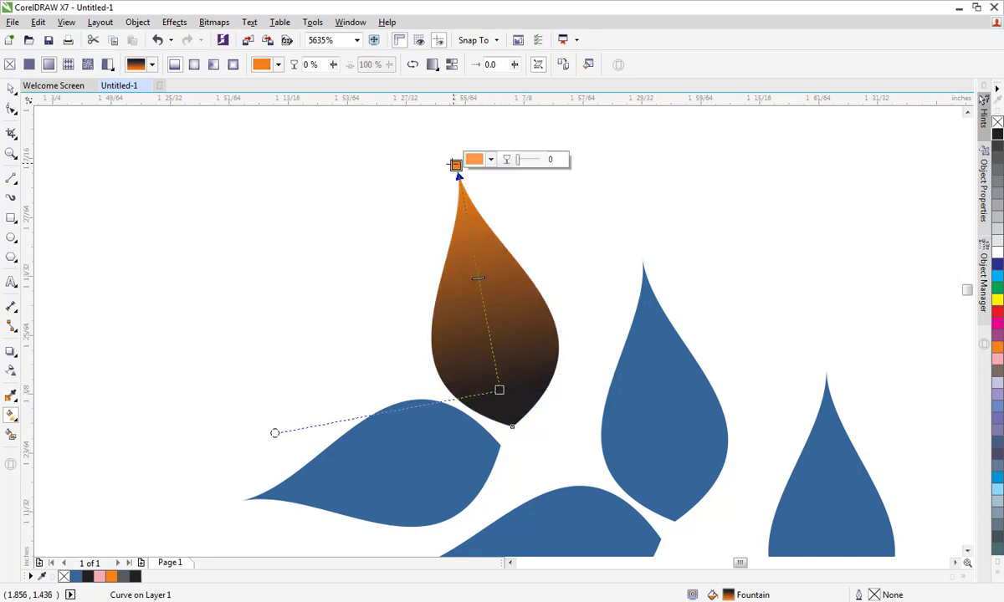
pyautogui.moveTo(500, 389); pyautogui.dragTo(498, 381)
pyautogui.moveTo(465, 170); pyautogui.dragTo(490, 153)
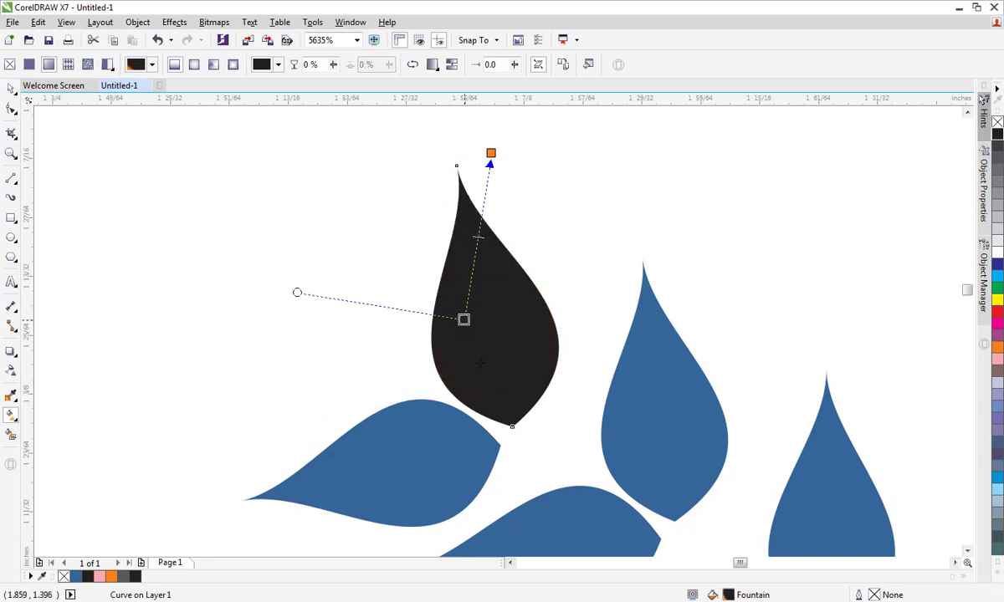
pyautogui.moveTo(480, 363); pyautogui.dragTo(492, 382)
pyautogui.moveTo(491, 153); pyautogui.dragTo(455, 166)
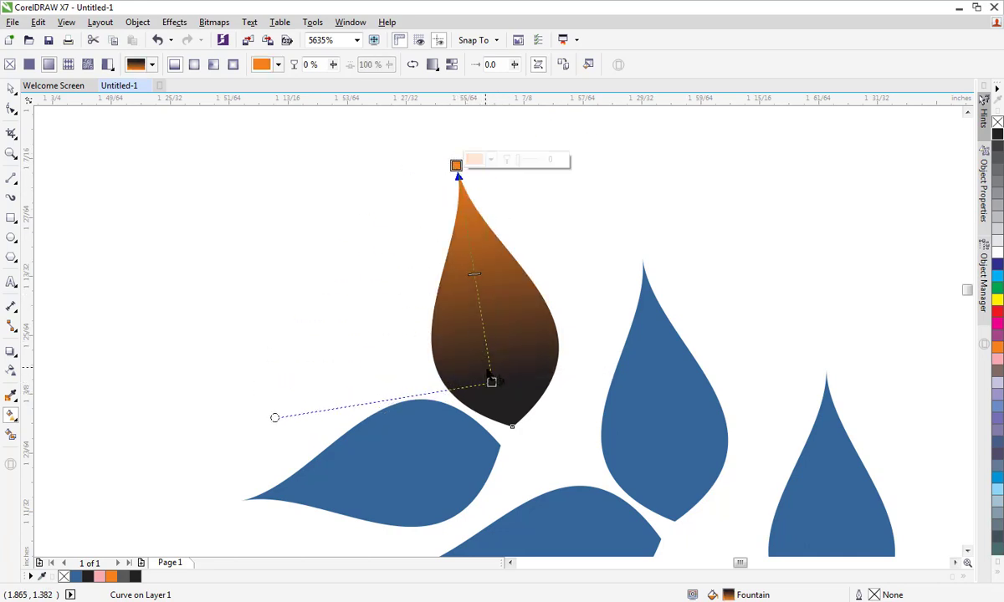
pyautogui.moveTo(491, 383); pyautogui.dragTo(500, 355)
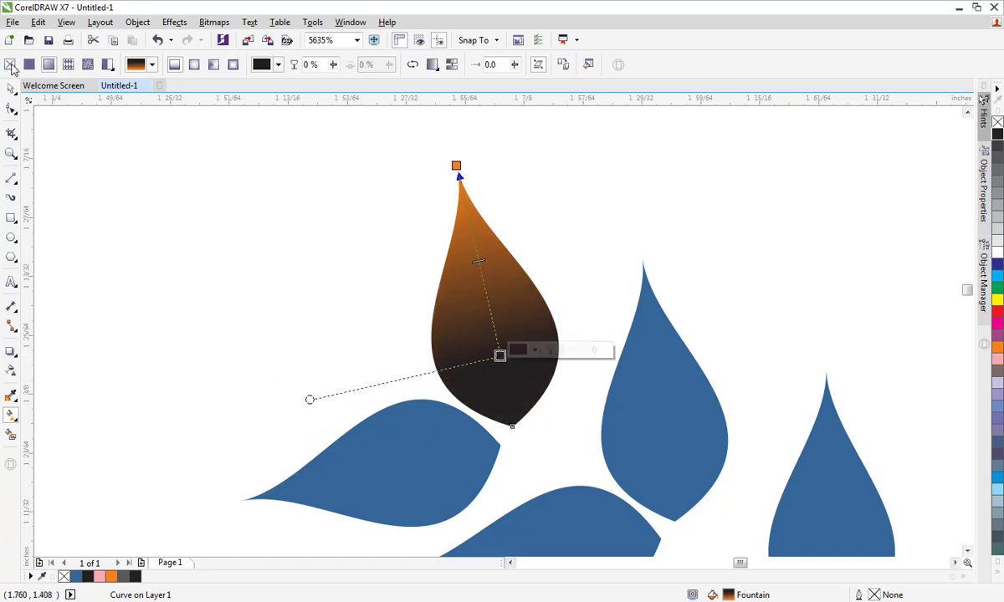
pyautogui.click(11, 89)
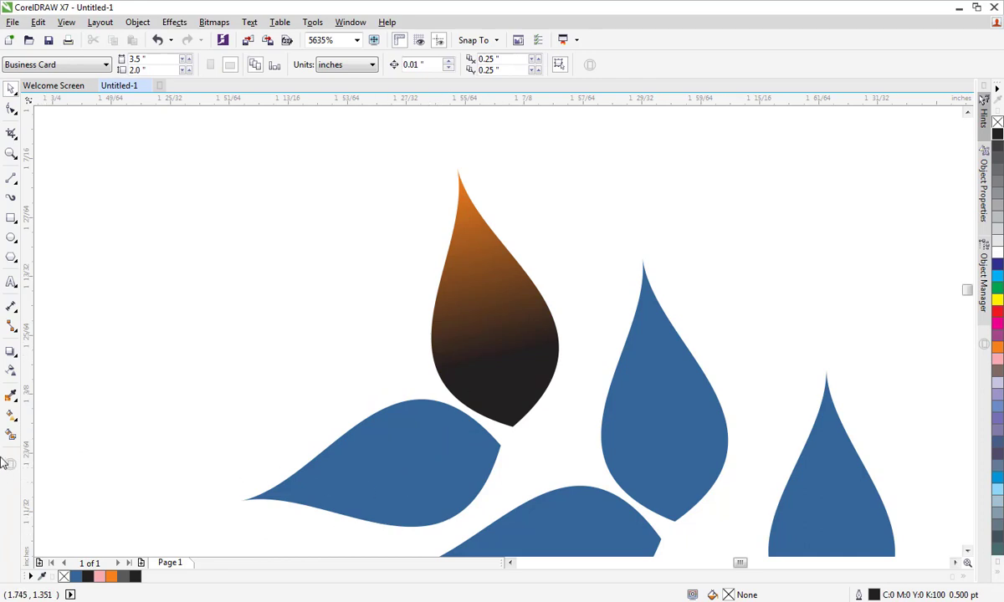
# - Copy the upright petal's black-to-orange fountain fill onto the lower petal of the topmost right pair
pyautogui.click(11, 415)
pyautogui.click(393, 469)
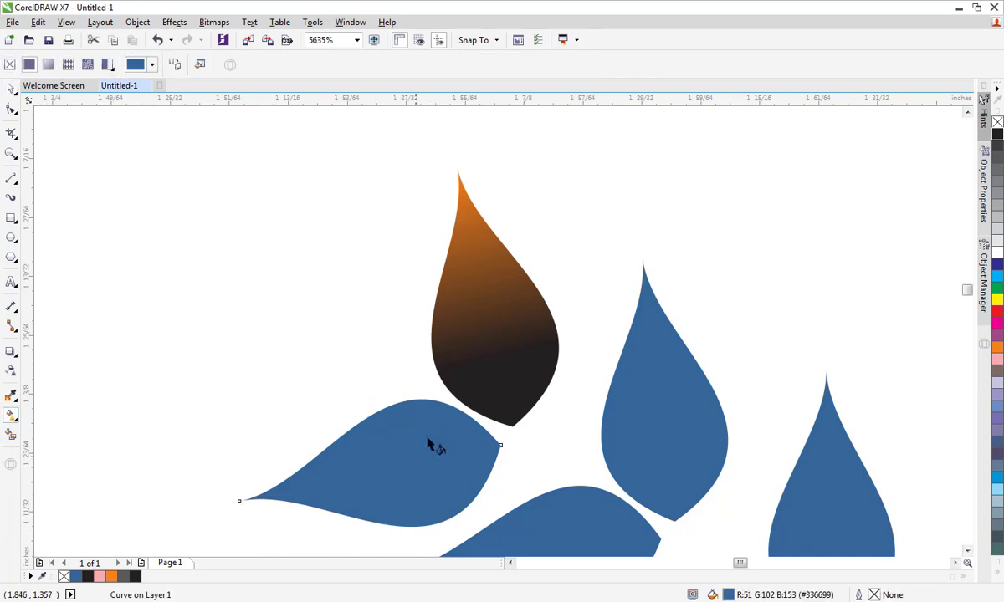
pyautogui.moveTo(376, 431); pyautogui.dragTo(437, 415)
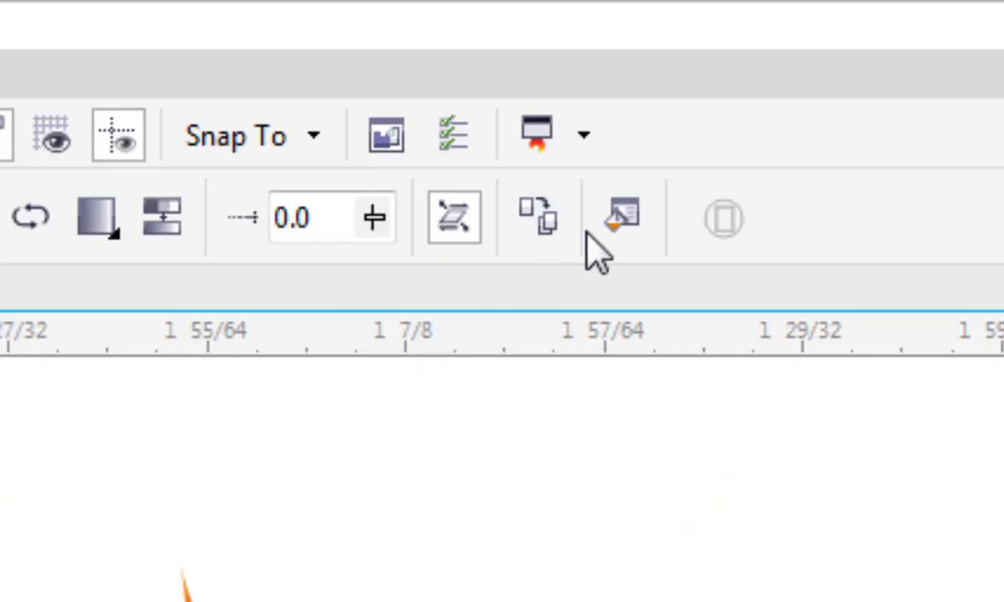
pyautogui.click(542, 219)
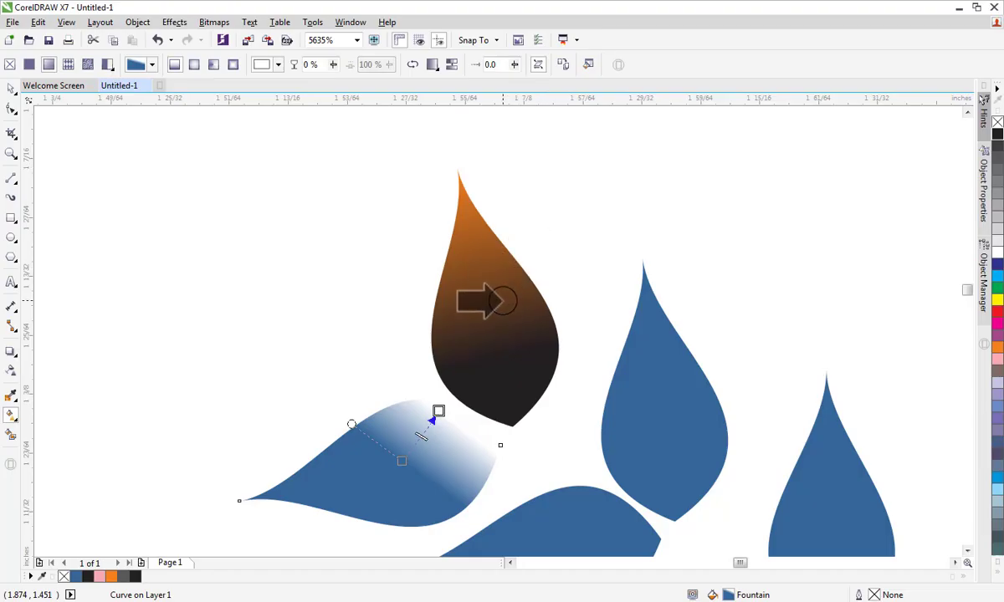
pyautogui.click(489, 301)
pyautogui.click(10, 87)
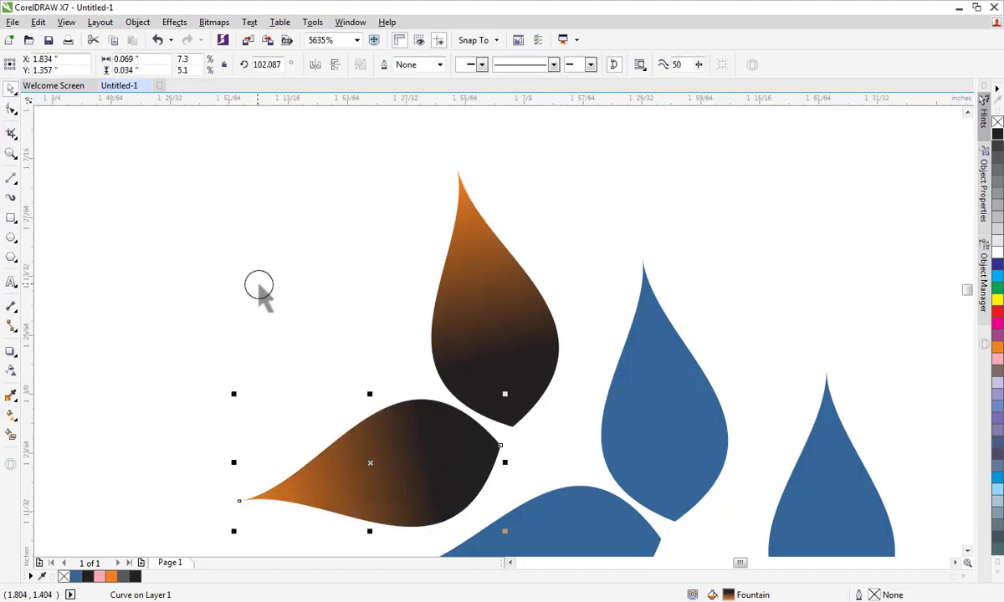
pyautogui.click(273, 297)
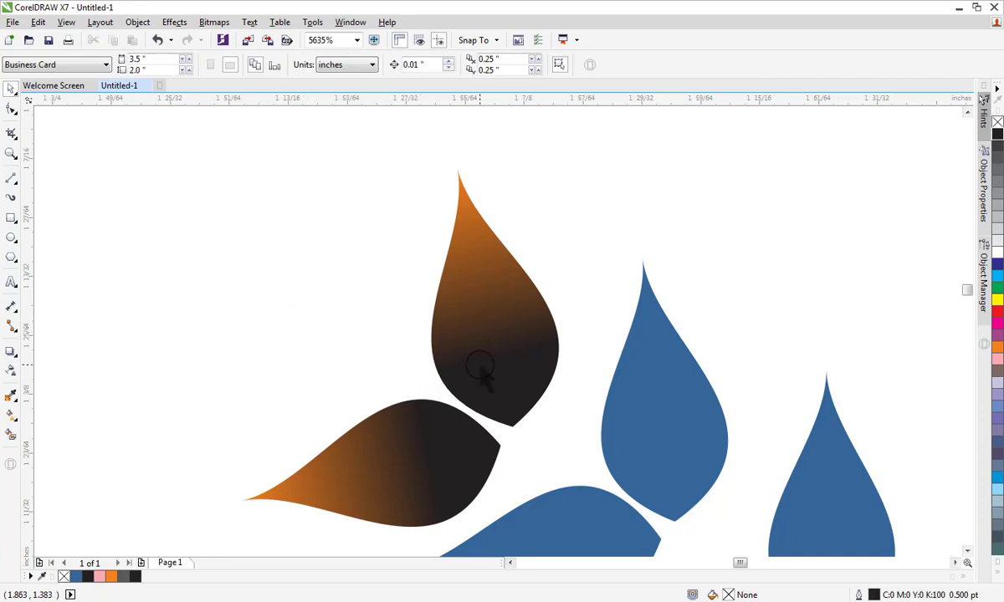
# - Repeat the copied gradient fill on all remaining blue petal pairs of the wreath's right branch
pyautogui.press('F4')
pyautogui.click(590, 140)
pyautogui.hotkey('ctrl', 'r')
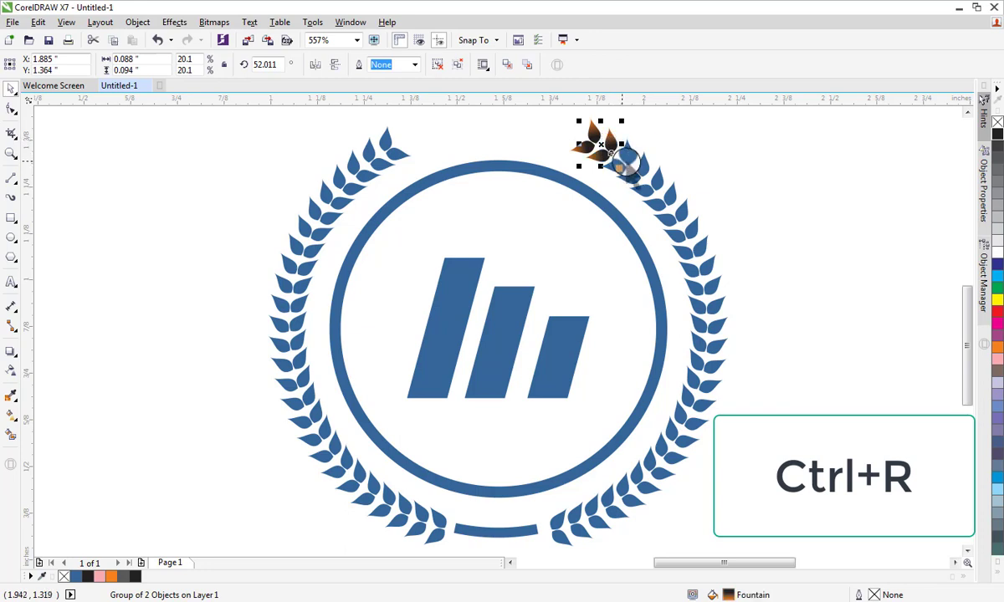
pyautogui.moveTo(714, 131); pyautogui.dragTo(548, 515)
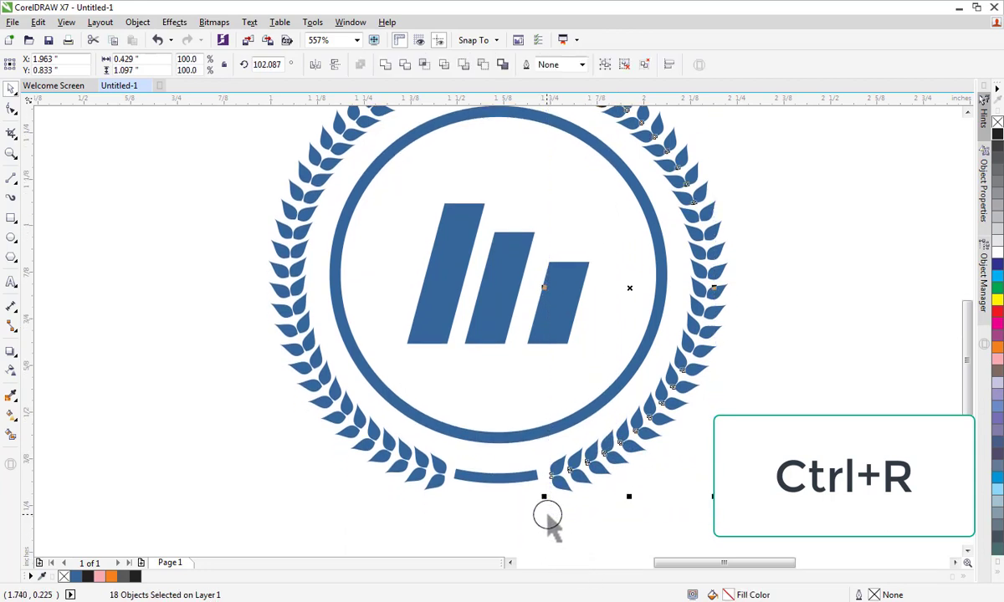
pyautogui.hotkey('ctrl', 'r')
pyautogui.moveTo(781, 169); pyautogui.dragTo(666, 366)
pyautogui.hotkey('ctrl', 'r')
# - Repeat the gradient fill on all petal pairs of the wreath's left branch
pyautogui.click(954, 326)
pyautogui.moveTo(967, 324); pyautogui.dragTo(970, 309)
pyautogui.moveTo(181, 119); pyautogui.dragTo(471, 534)
pyautogui.hotkey('ctrl', 'r')
pyautogui.click(707, 539)
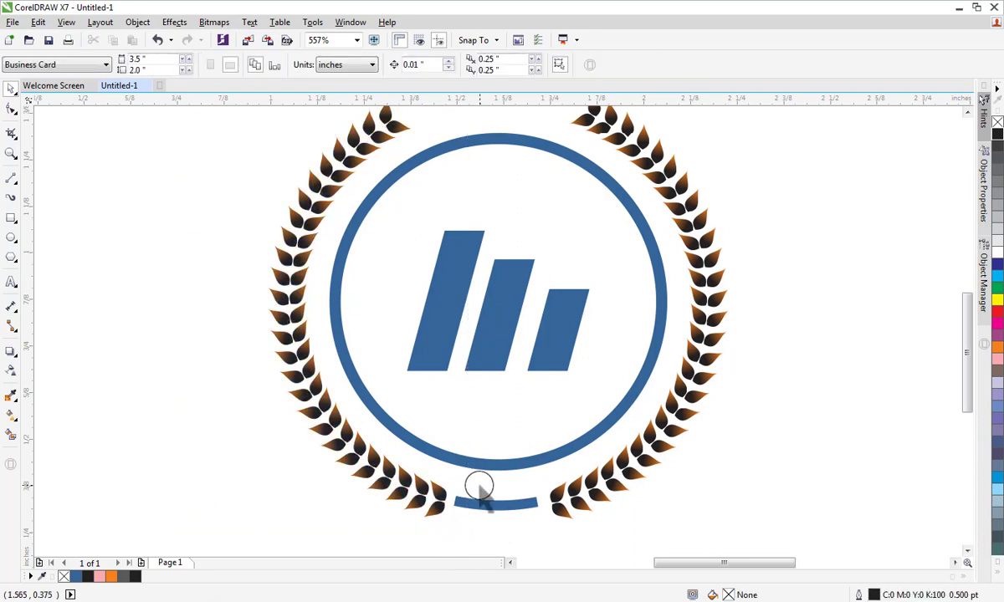
# - Repeat the gradient fill on the base band below the wreath and on the central ring
pyautogui.click(498, 504)
pyautogui.hotkey('ctrl', 'r')
pyautogui.click(525, 464)
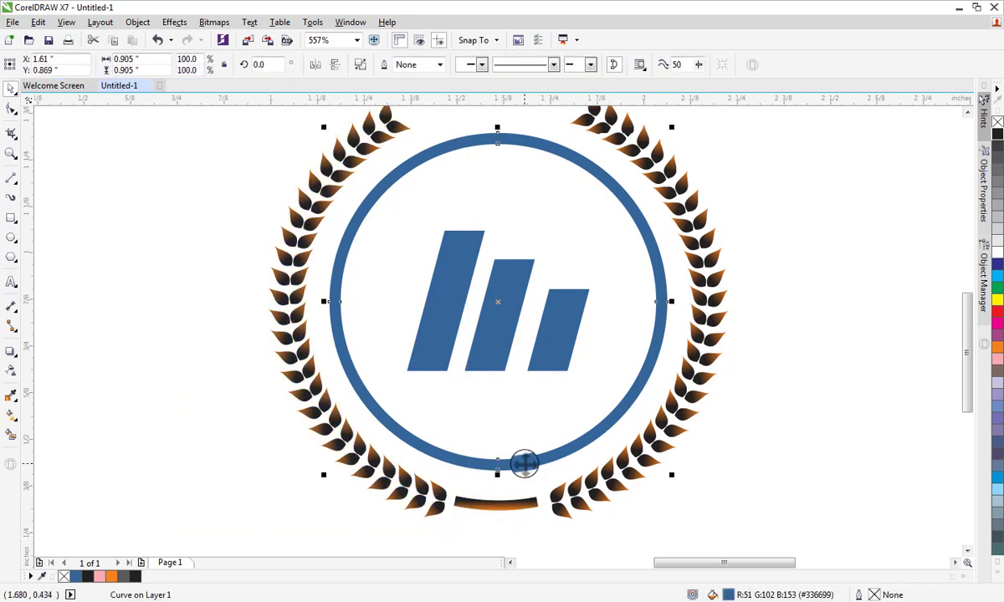
pyautogui.hotkey('ctrl', 'r')
# - Repeat the gradient fill on each of the three slanted bars of the central emblem
pyautogui.click(552, 345)
pyautogui.hotkey('ctrl', 'r')
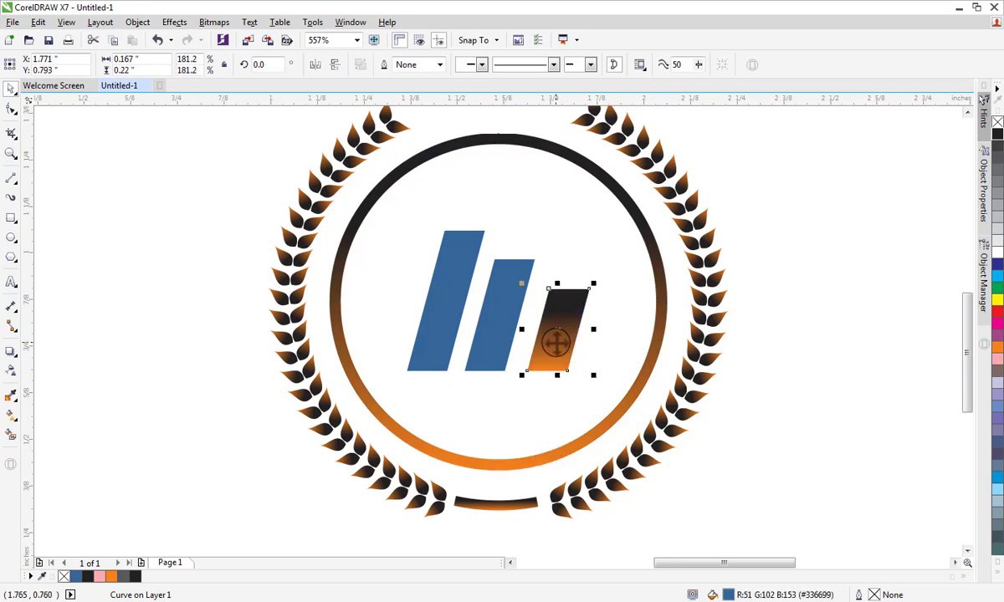
pyautogui.click(495, 330)
pyautogui.hotkey('ctrl', 'r')
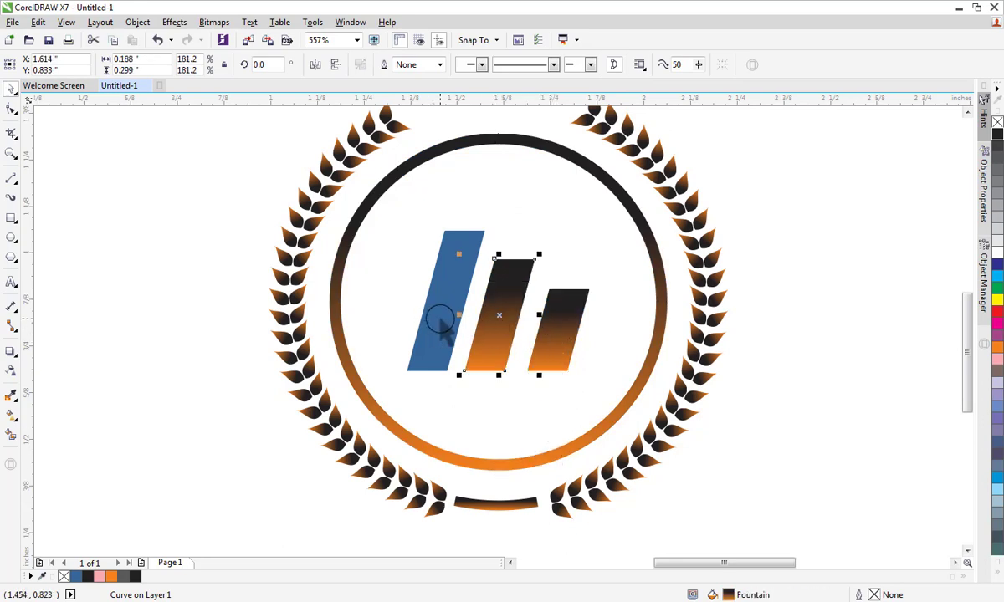
pyautogui.click(440, 320)
pyautogui.hotkey('ctrl', 'r')
pyautogui.click(799, 446)
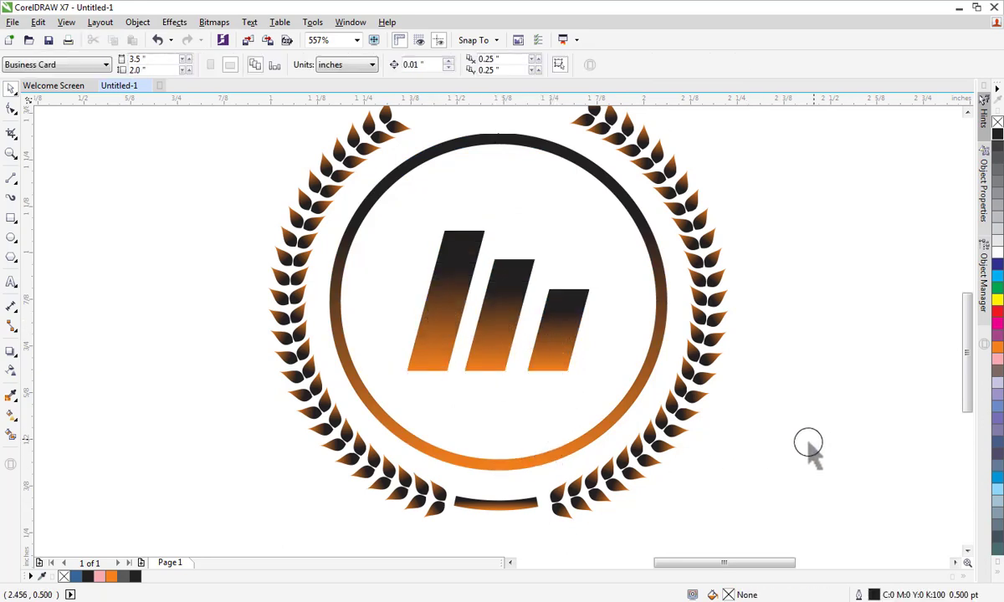
# - Duplicate the right branch's topmost upright petal and rotate the copy to about 238° as an outward-pointing end petal beside the pair
pyautogui.scroll(1, 502, 520)
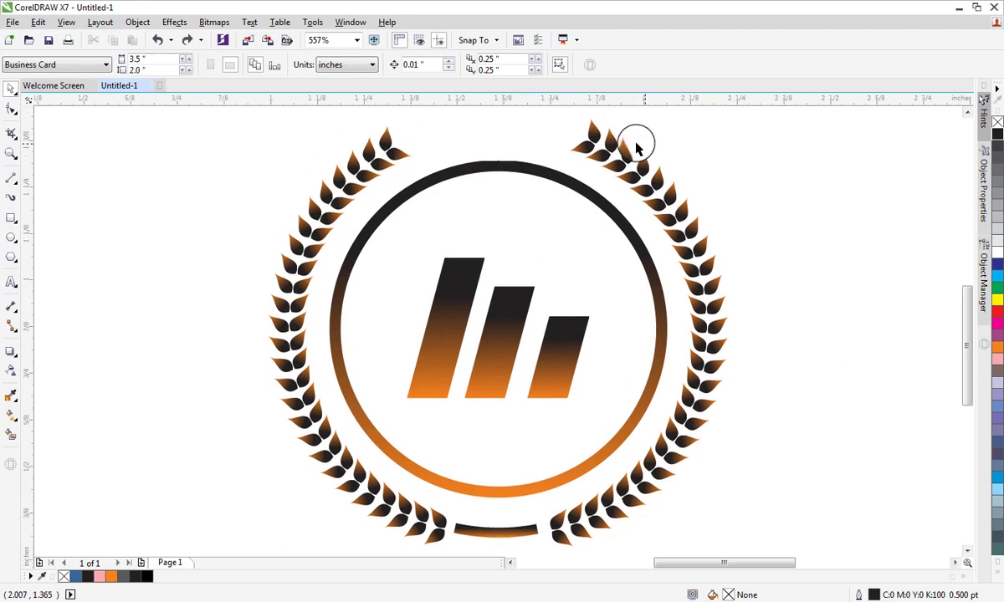
pyautogui.click(593, 131)
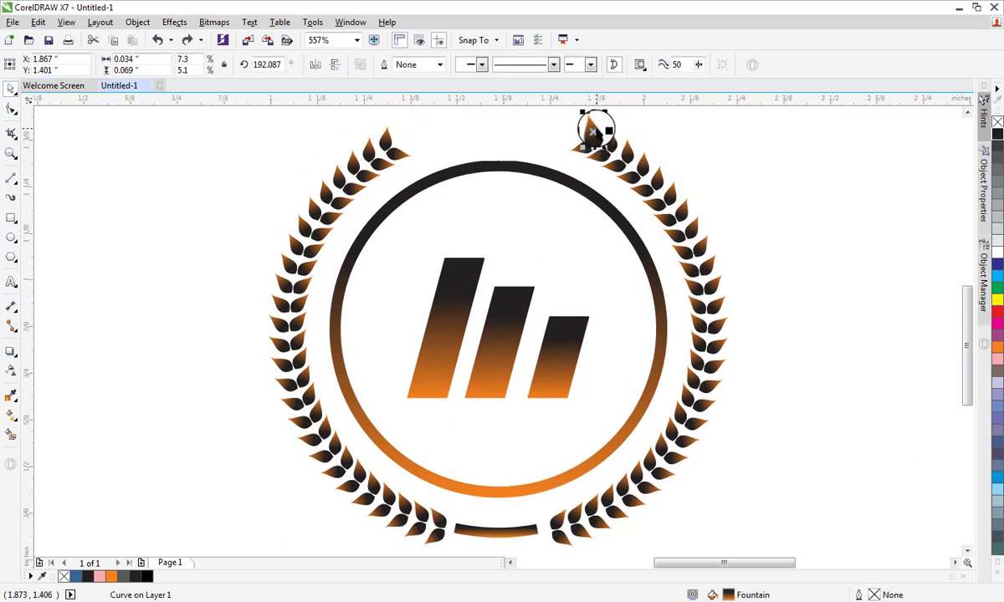
pyautogui.press('z')
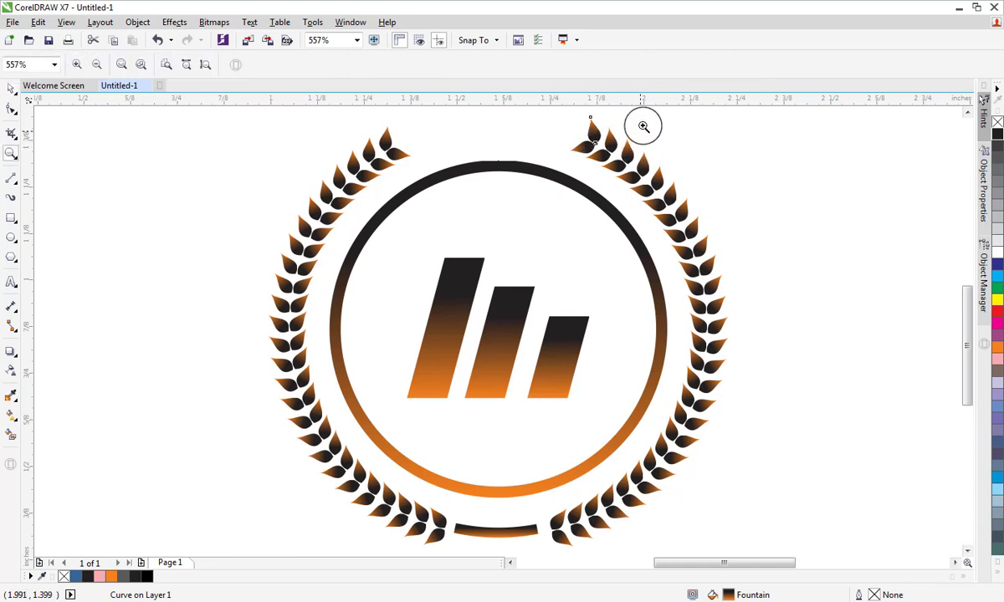
pyautogui.moveTo(649, 112); pyautogui.dragTo(520, 185)
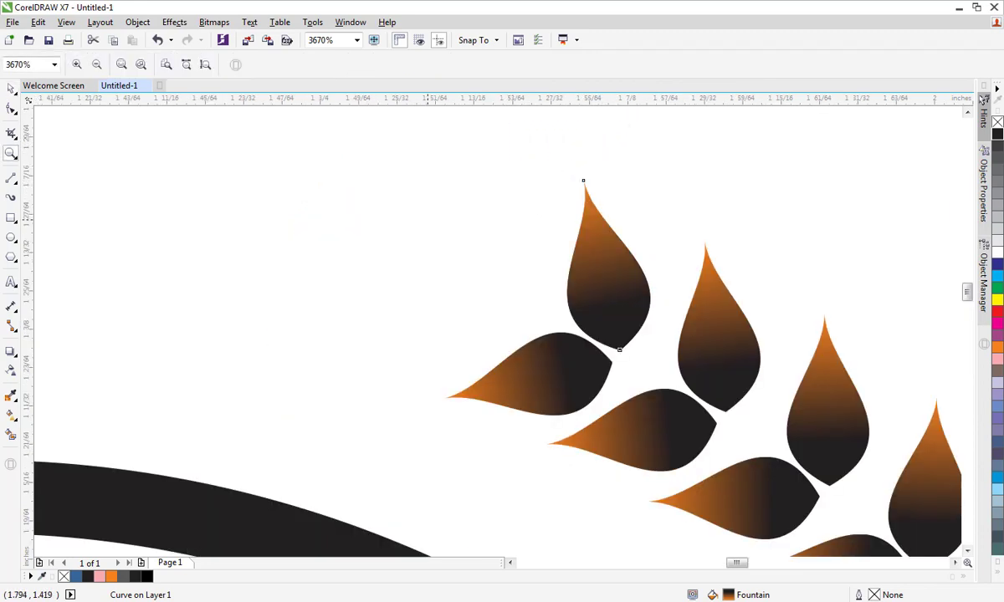
pyautogui.click(11, 89)
pyautogui.click(601, 298)
pyautogui.moveTo(601, 298); pyautogui.dragTo(445, 279)
pyautogui.moveTo(461, 328); pyautogui.dragTo(552, 324)
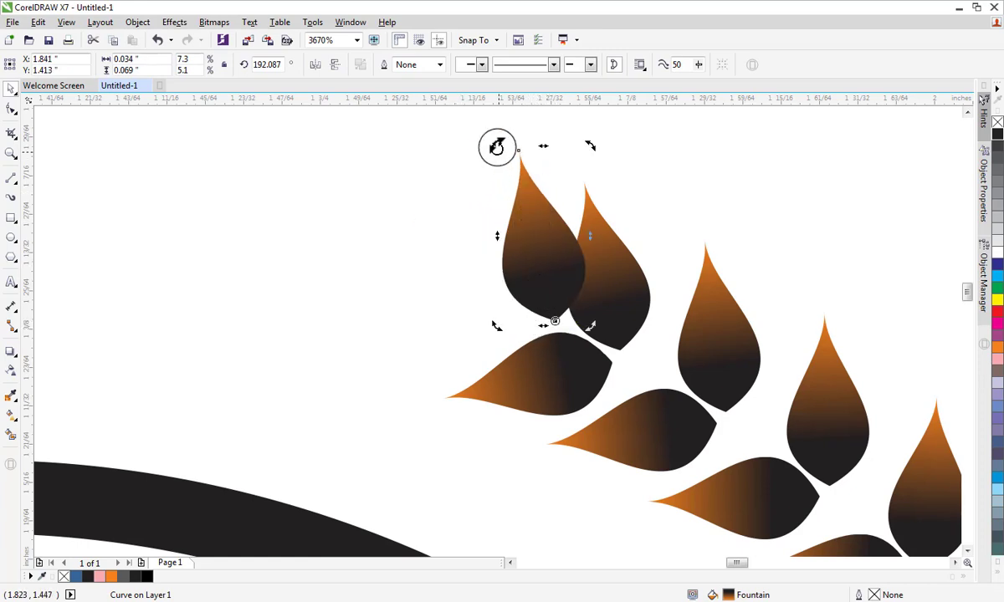
pyautogui.moveTo(497, 146); pyautogui.dragTo(339, 221)
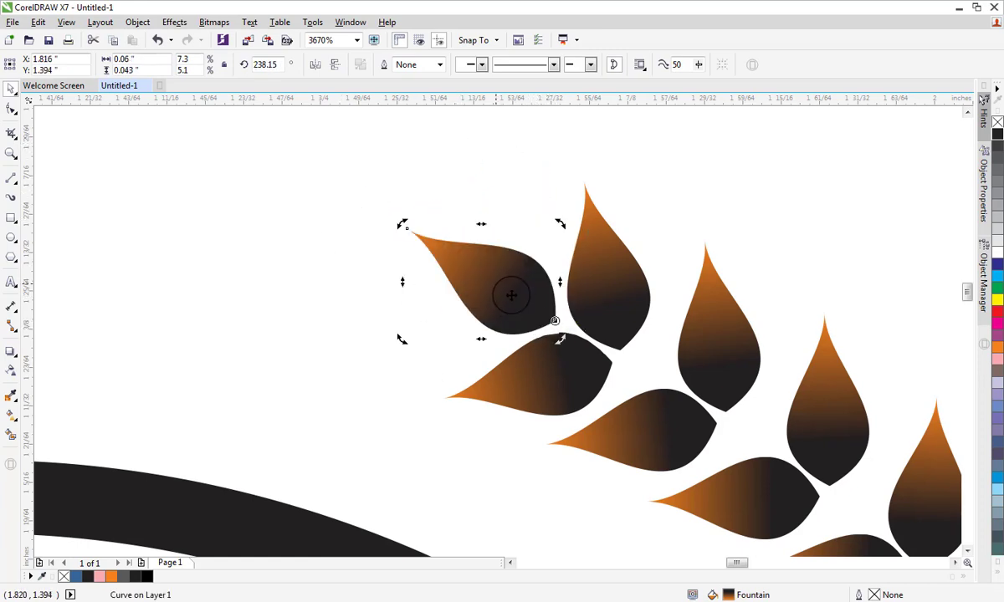
pyautogui.click(730, 237)
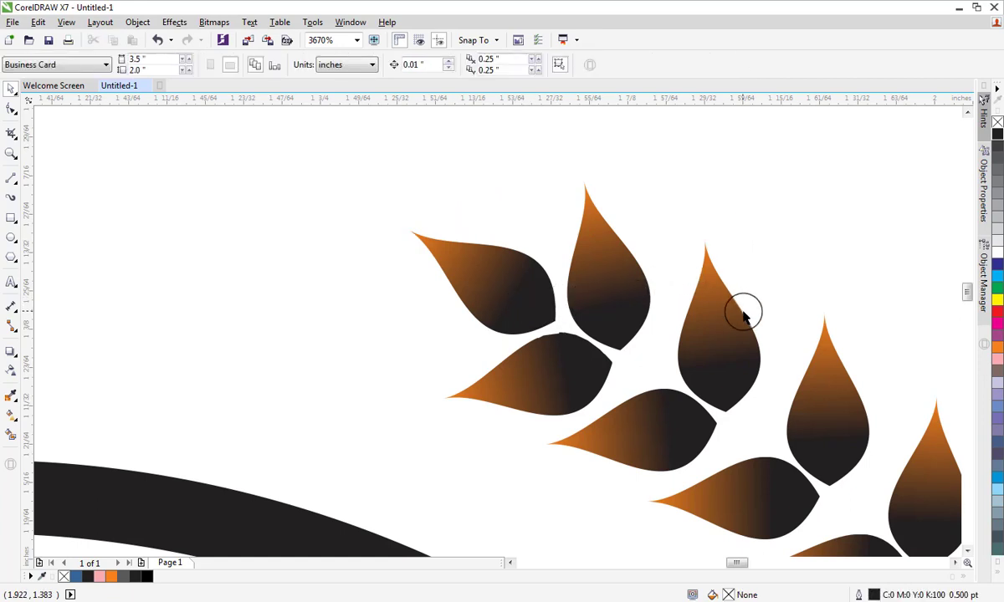
pyautogui.press('F4')
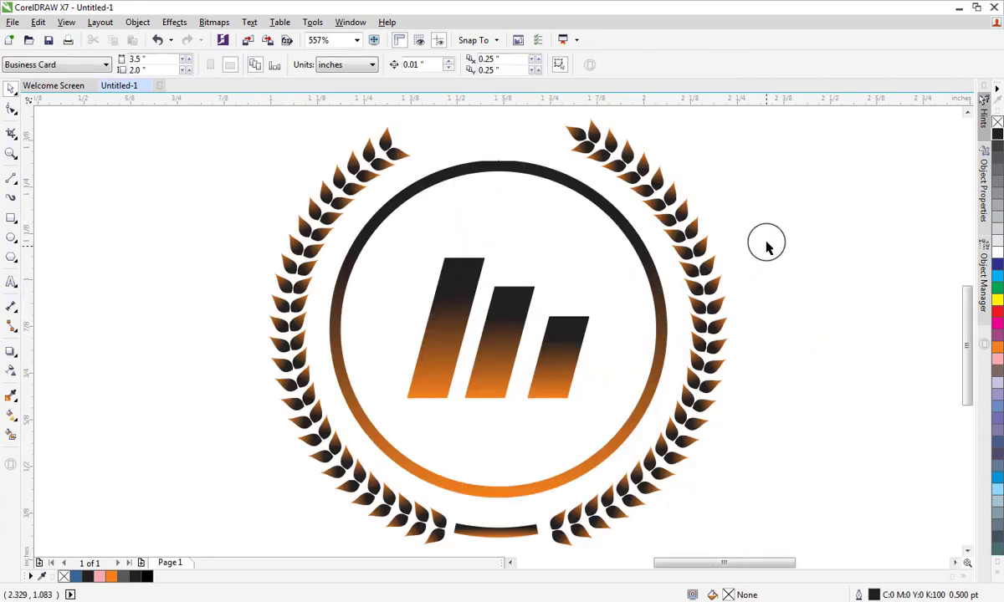
# - Fine-tune the right end petal's position to about X 1.816", Y 1.396", evenly between its two neighbouring petals
pyautogui.click(586, 140)
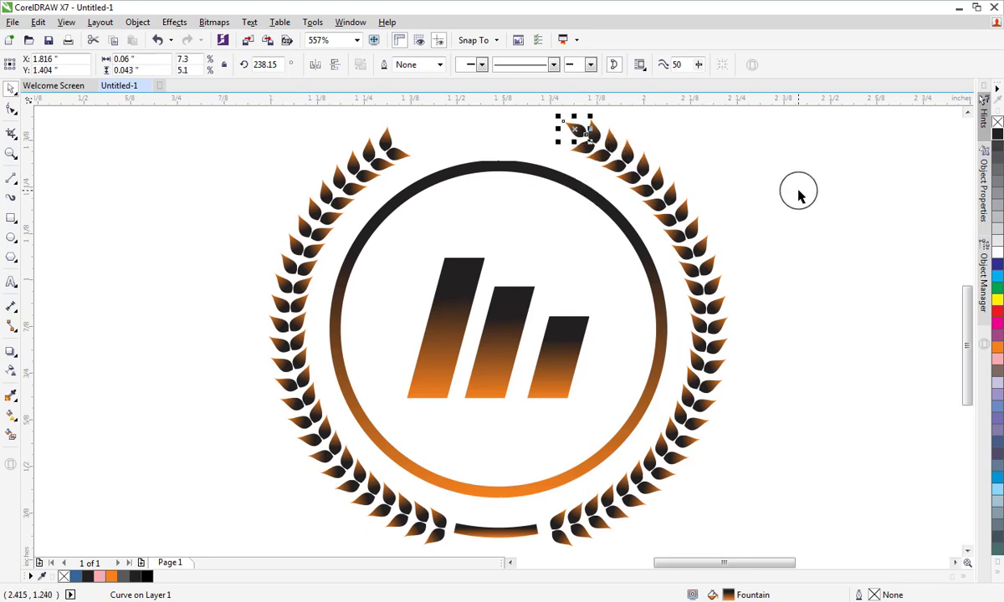
pyautogui.press('z')
pyautogui.moveTo(709, 109); pyautogui.dragTo(439, 194)
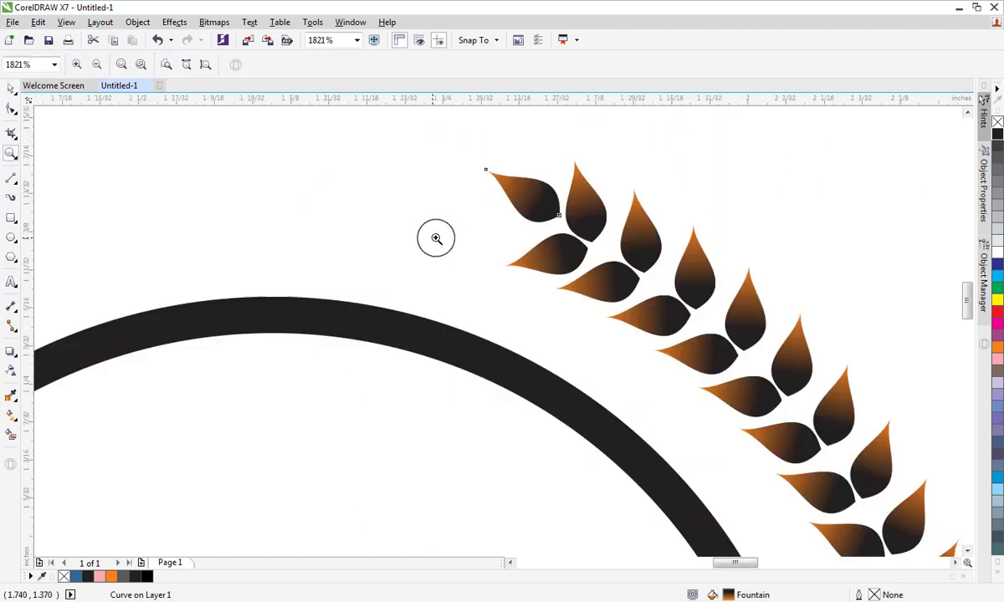
pyautogui.click(11, 88)
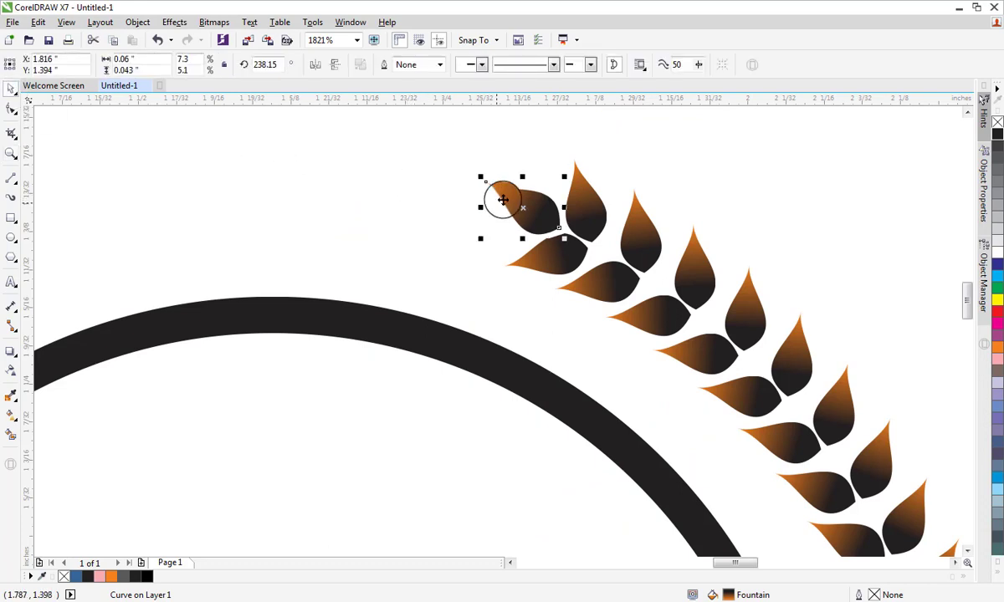
pyautogui.click(483, 200)
pyautogui.click(537, 212)
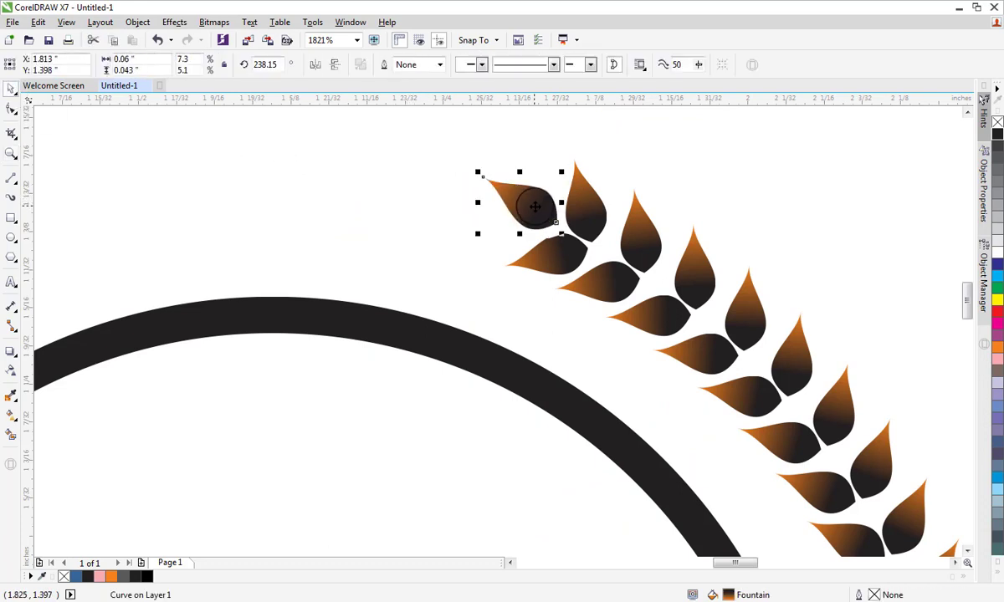
pyautogui.moveTo(540, 209); pyautogui.dragTo(541, 211)
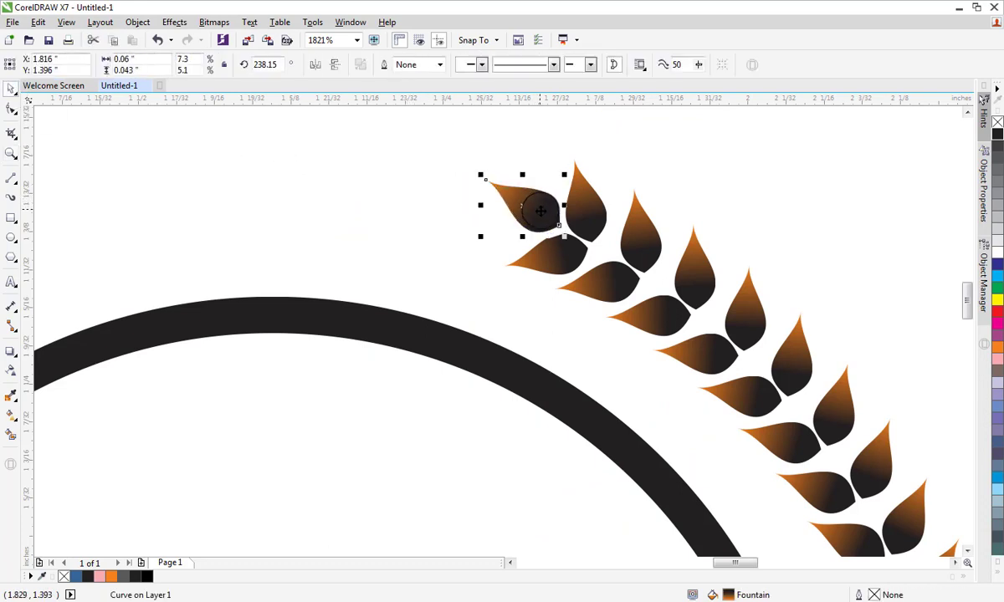
pyautogui.click(669, 219)
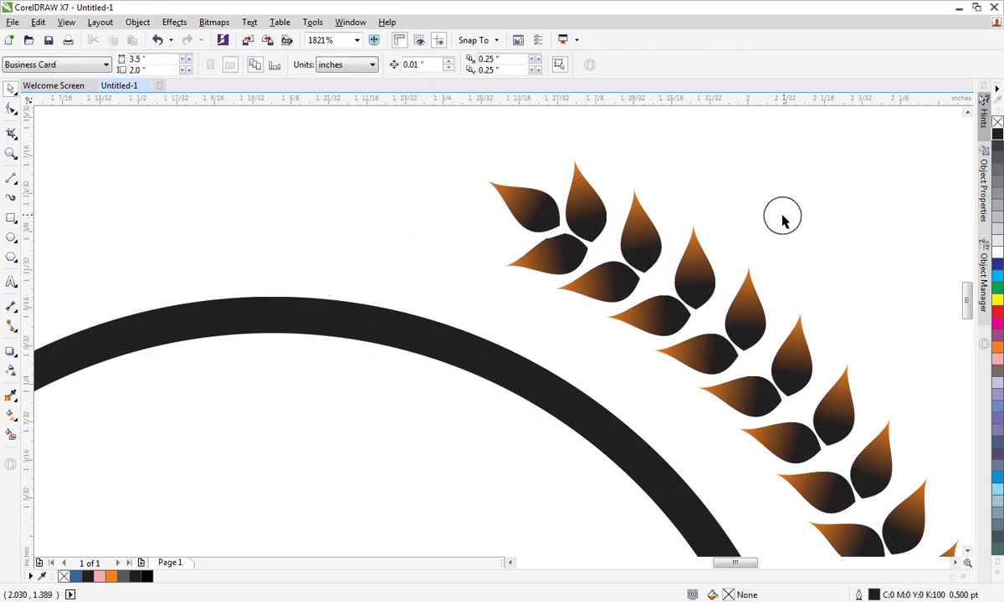
pyautogui.press('F4')
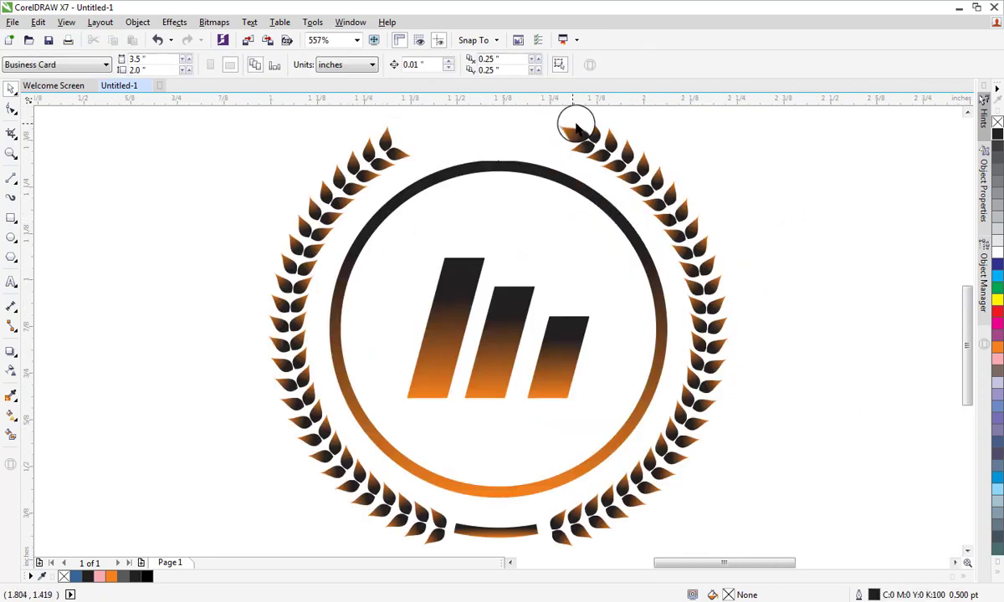
# - Copy the right end petal to the left branch's end, mirror it horizontally and place it at about X 1.362", Y 1.382"
pyautogui.click(583, 134)
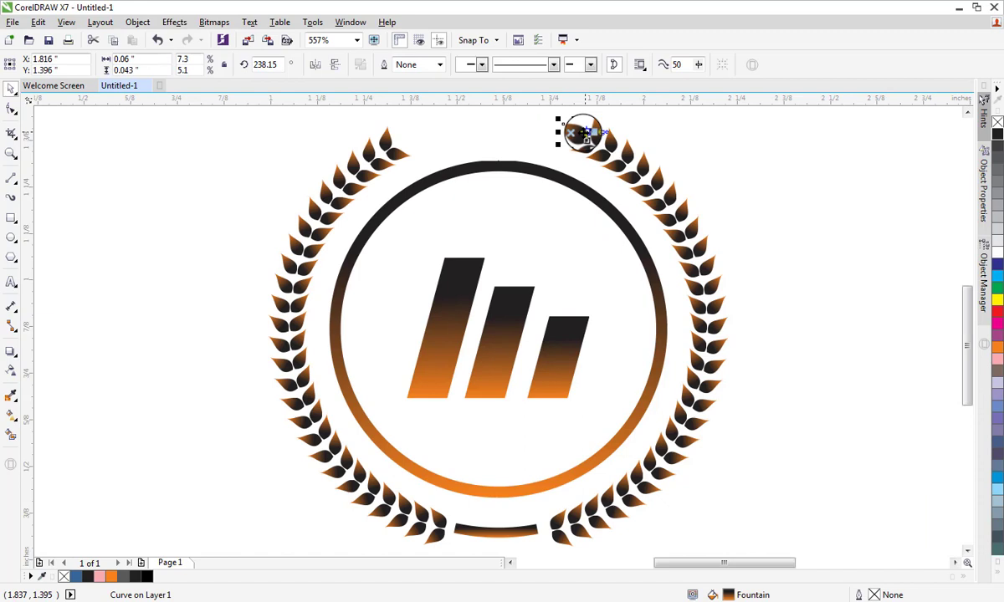
pyautogui.moveTo(578, 128); pyautogui.dragTo(416, 157)
pyautogui.click(315, 64)
pyautogui.press('Down')
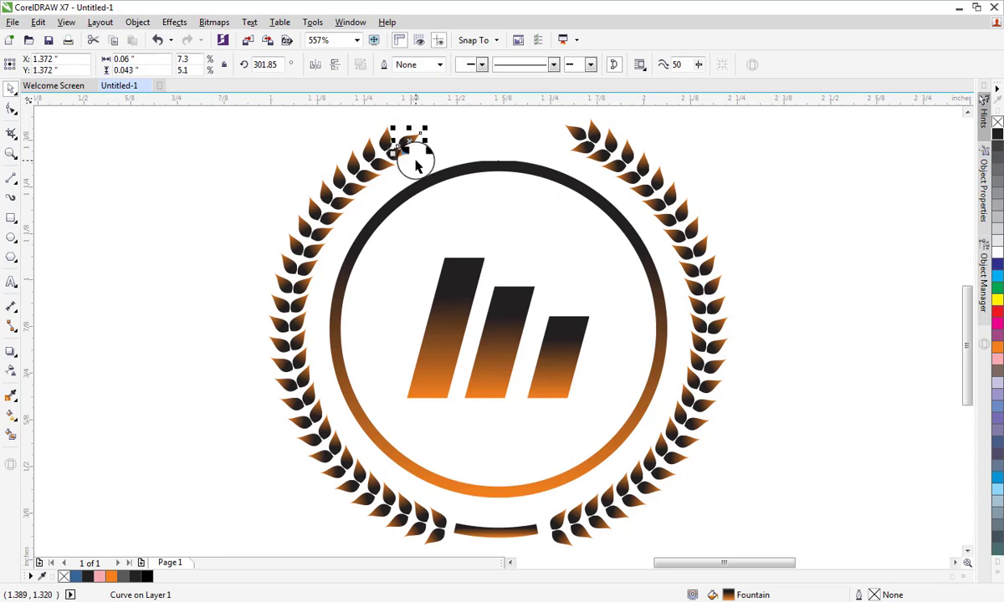
pyautogui.click(295, 151)
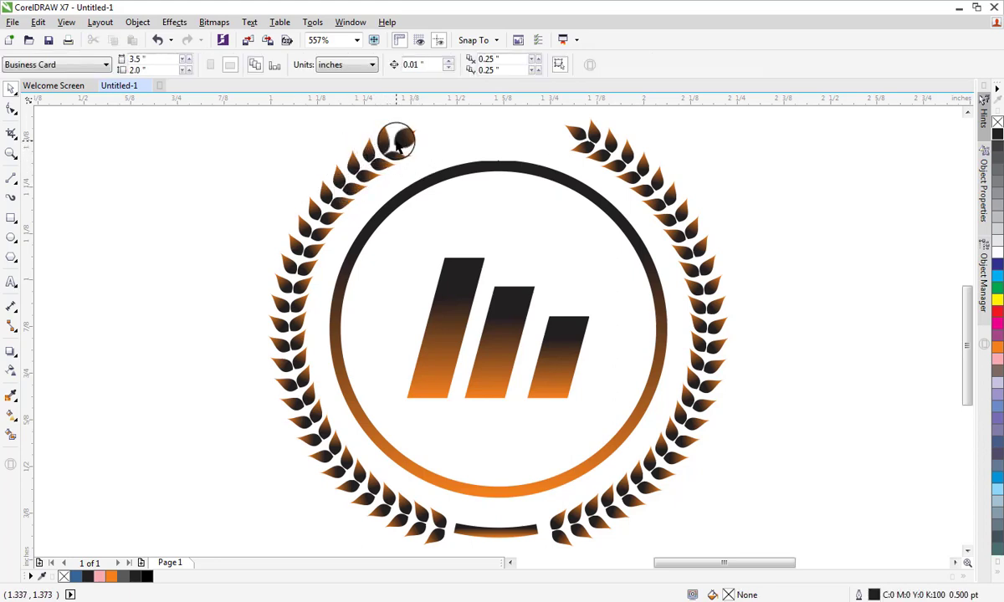
pyautogui.click(398, 142)
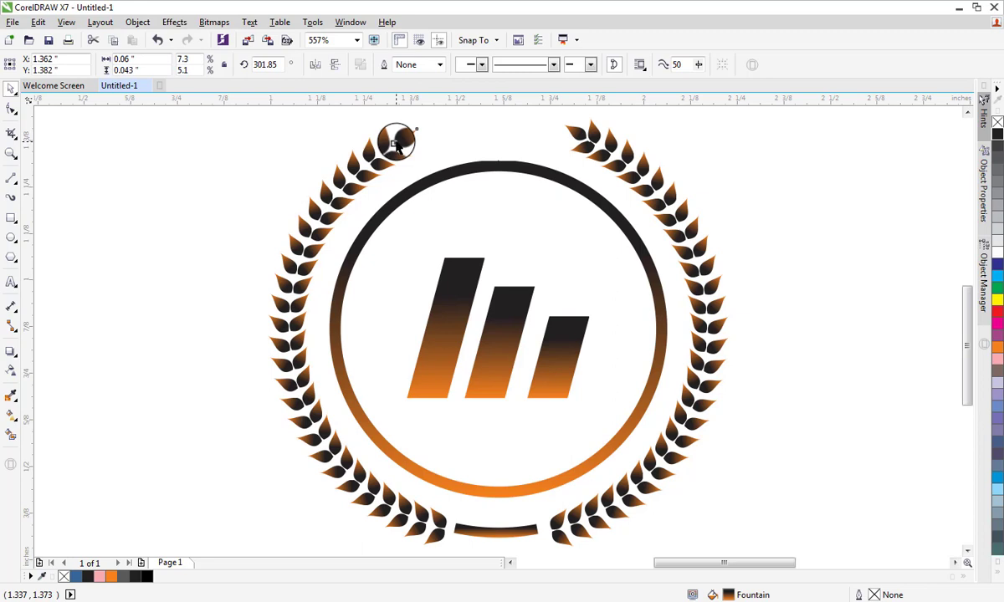
pyautogui.click(299, 201)
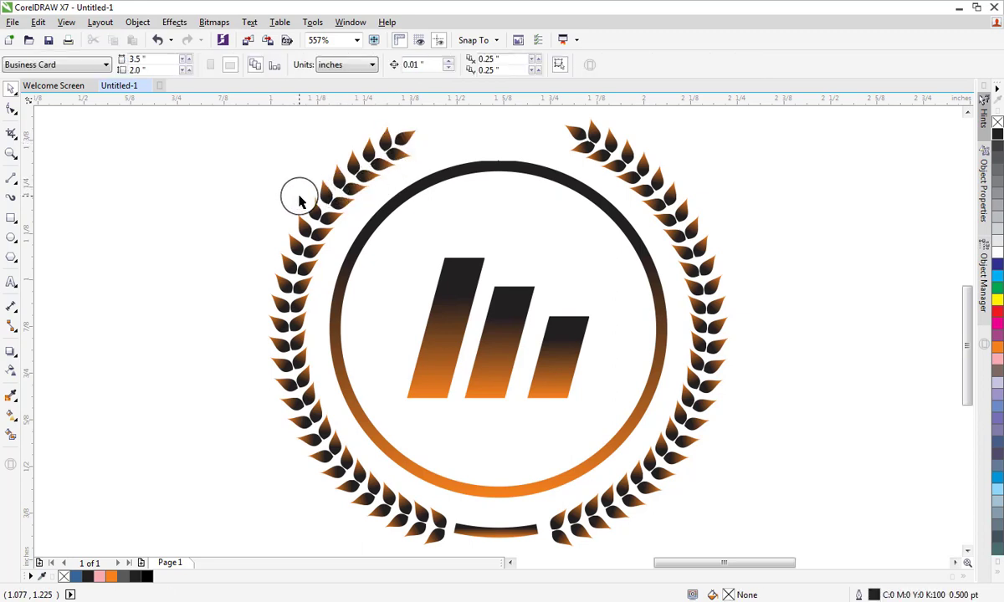